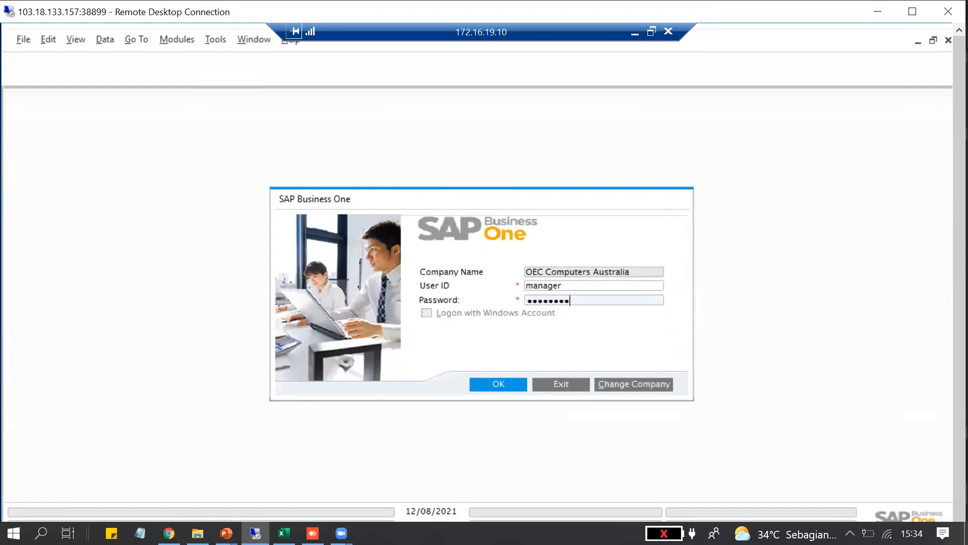
Log on to OEC Computers Australia and open the Open Items List from the Sales Order shortcuts in the Sales Process cockpit
{"action": "key", "text": "Return"}
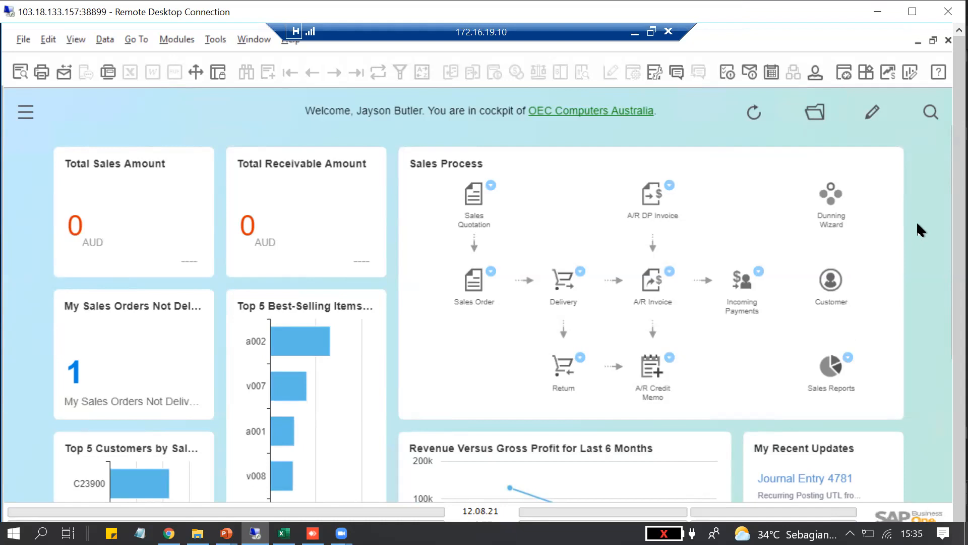
{"action": "left_click_drag", "start_coordinate": [953, 165], "coordinate": [953, 228]}
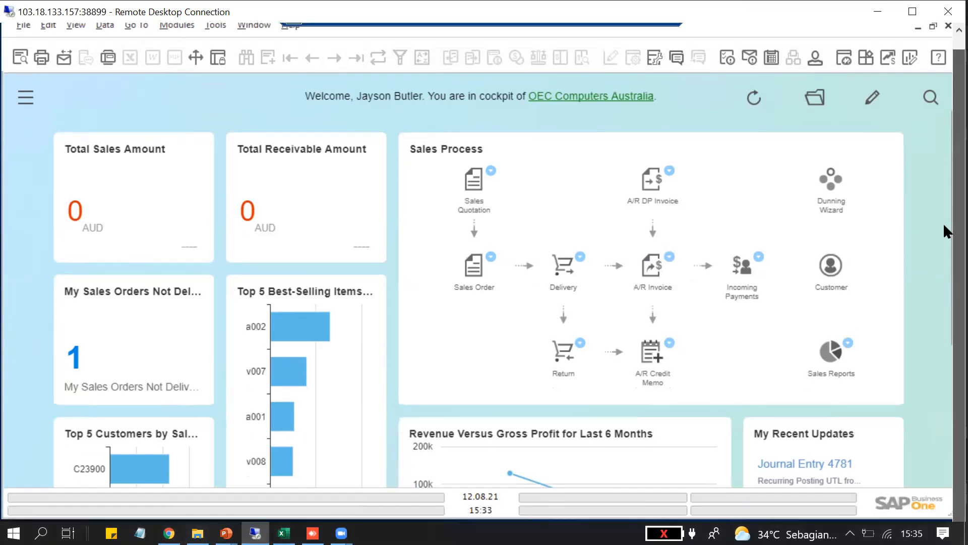
{"action": "left_click", "coordinate": [491, 172]}
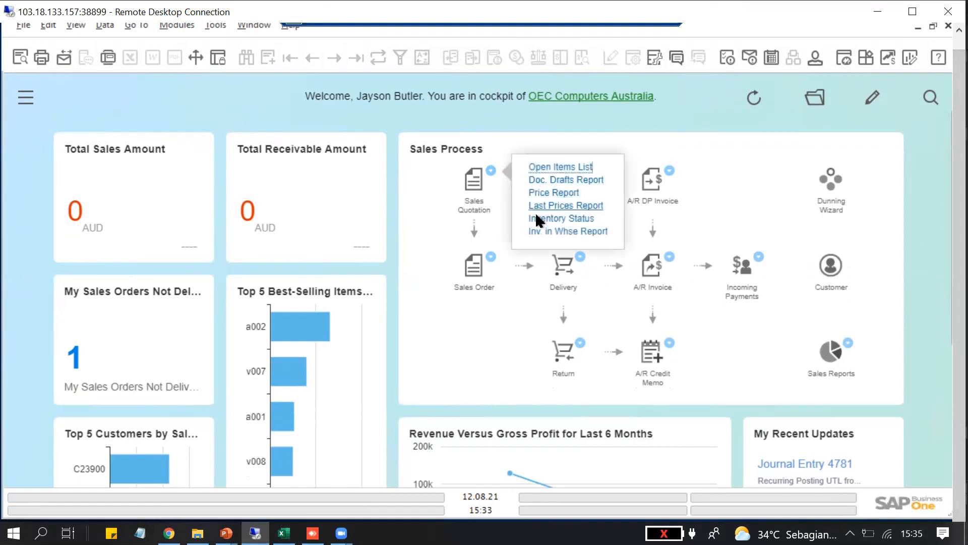
{"action": "left_click", "coordinate": [491, 256]}
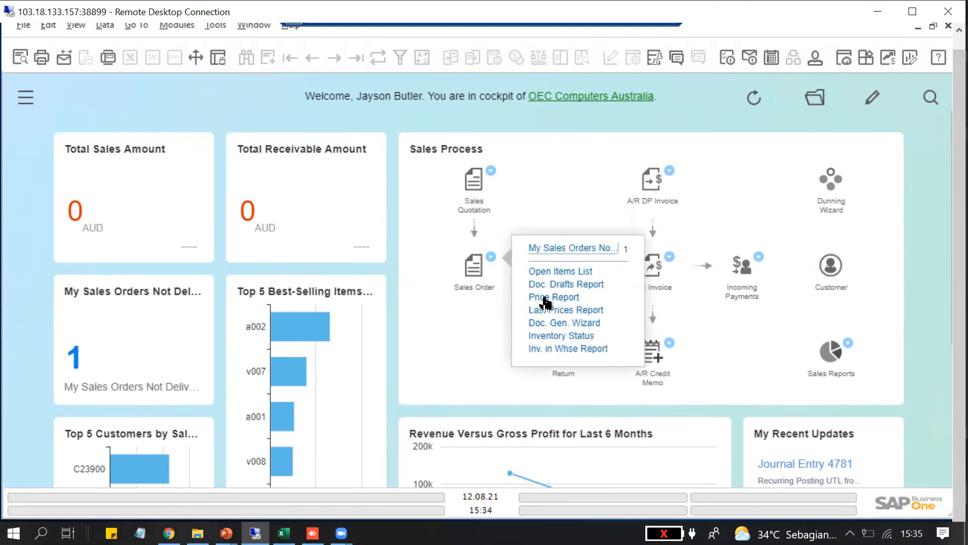
{"action": "left_click", "coordinate": [576, 272]}
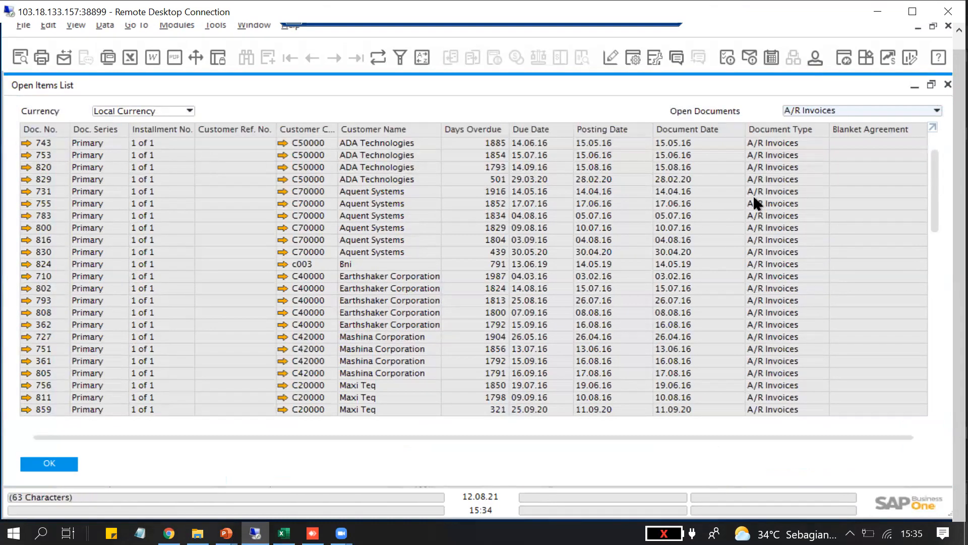
Examine the relationship map of the ADA Technologies A/R invoice due 14.06.16 and return to the Open Items List
{"action": "left_click", "coordinate": [28, 142]}
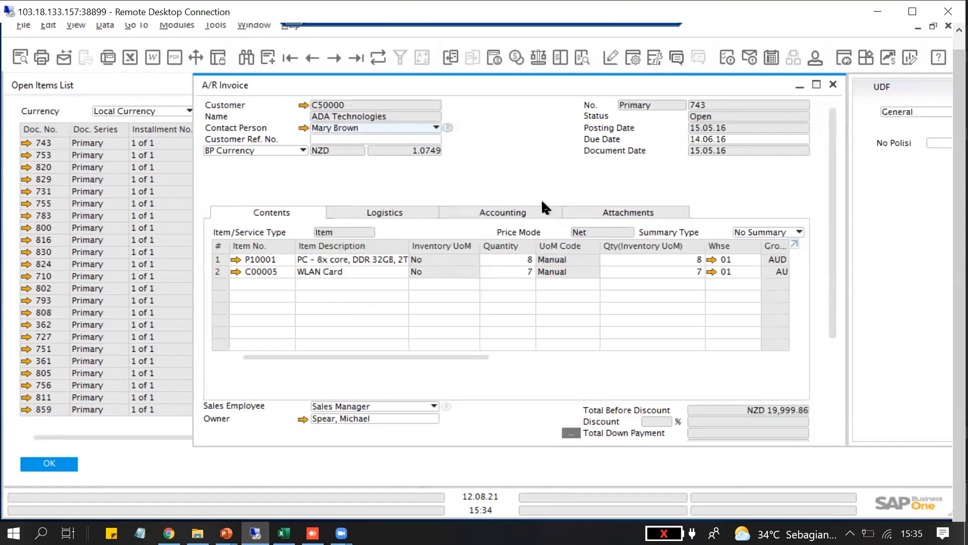
{"action": "right_click", "coordinate": [501, 171]}
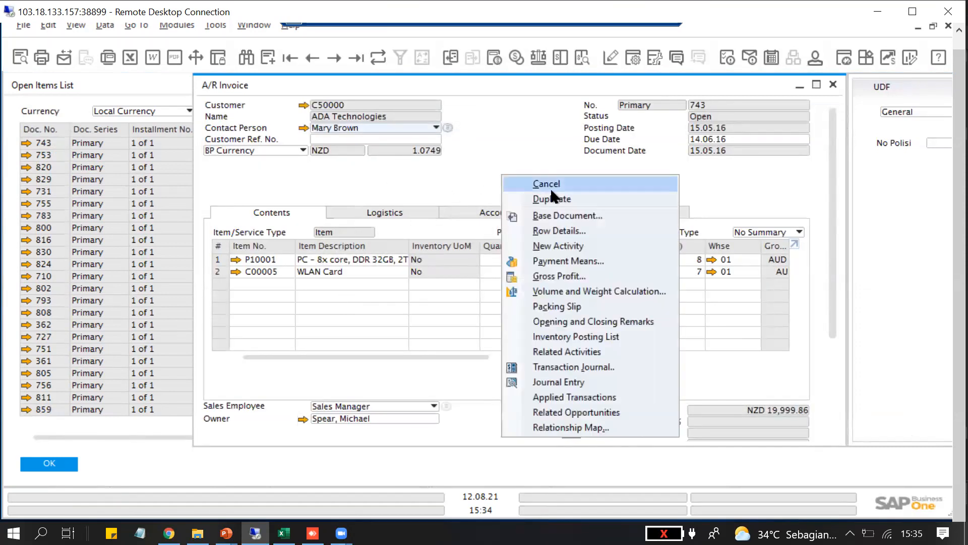
{"action": "left_click", "coordinate": [563, 426]}
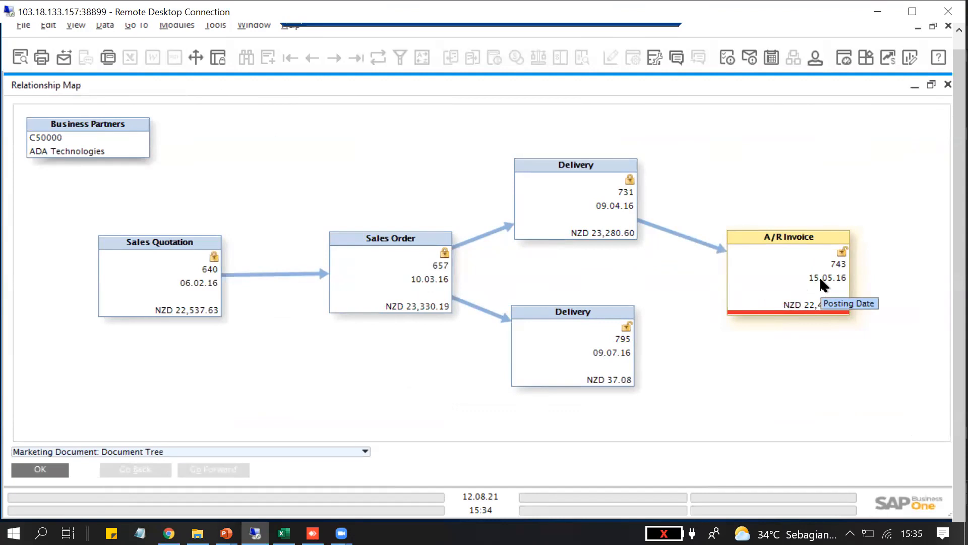
{"action": "left_click", "coordinate": [943, 84]}
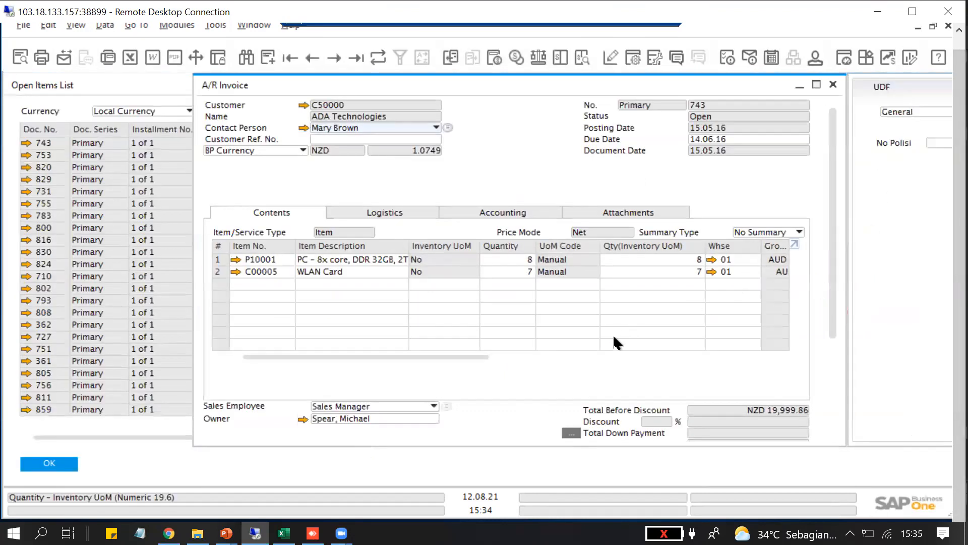
{"action": "left_click", "coordinate": [832, 84]}
{"action": "left_click", "coordinate": [186, 122]}
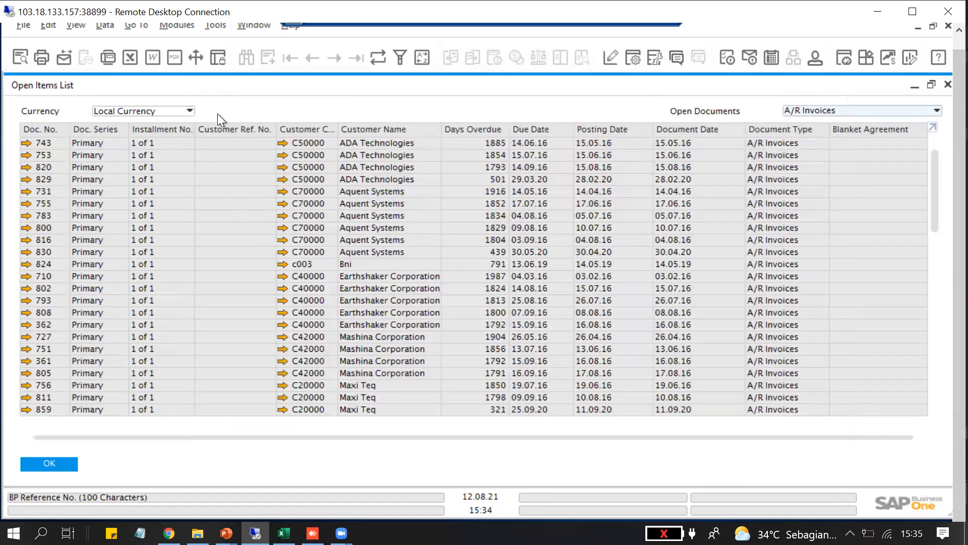
Filter the open documents by A/R Invoices and review the totals of the ADA Technologies invoice due 15.07.16
{"action": "left_click", "coordinate": [937, 109]}
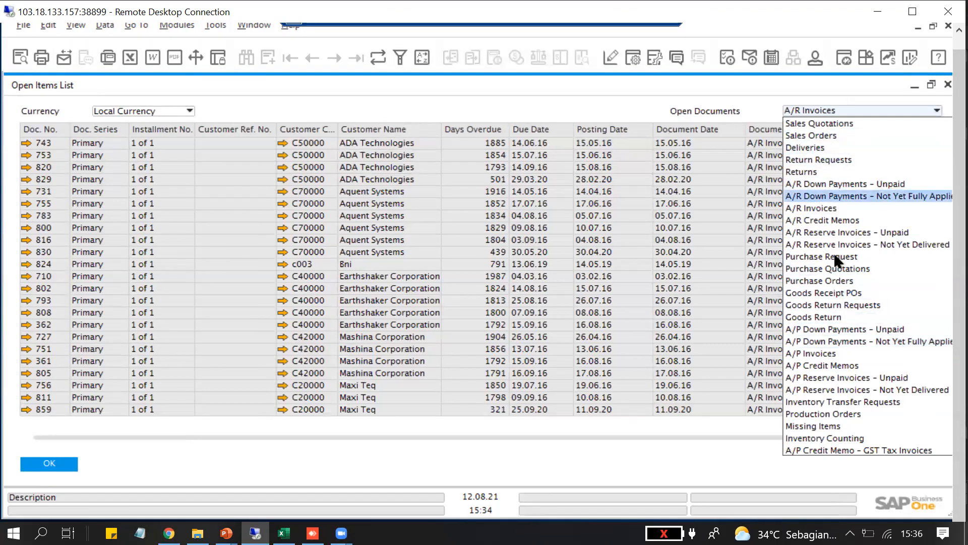
{"action": "left_click", "coordinate": [825, 208]}
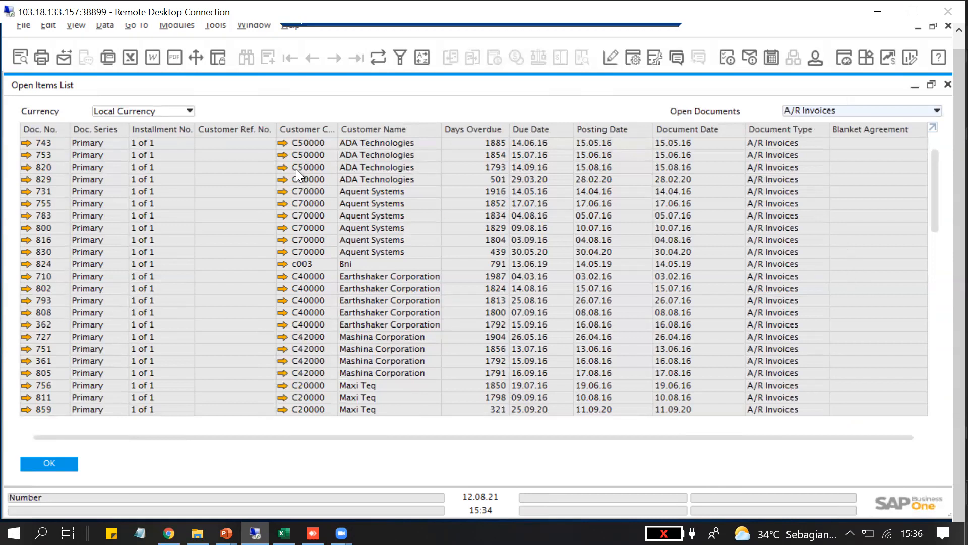
{"action": "left_click", "coordinate": [26, 155]}
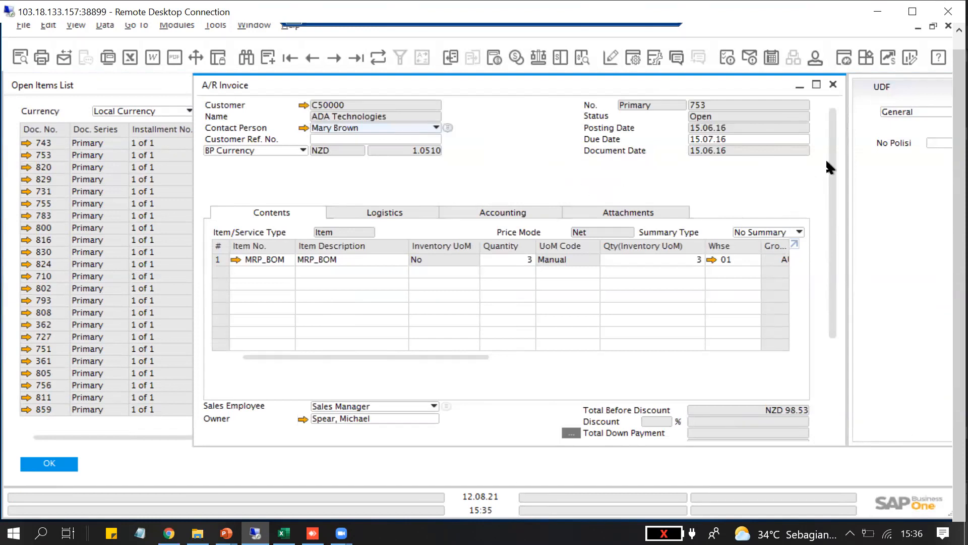
{"action": "left_click_drag", "start_coordinate": [831, 160], "coordinate": [816, 324]}
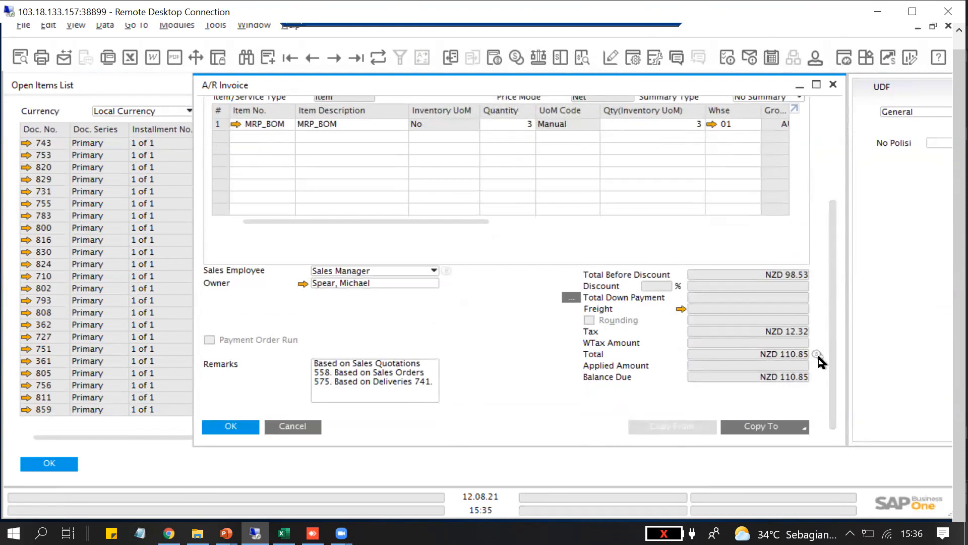
{"action": "left_click_drag", "start_coordinate": [835, 303], "coordinate": [834, 89]}
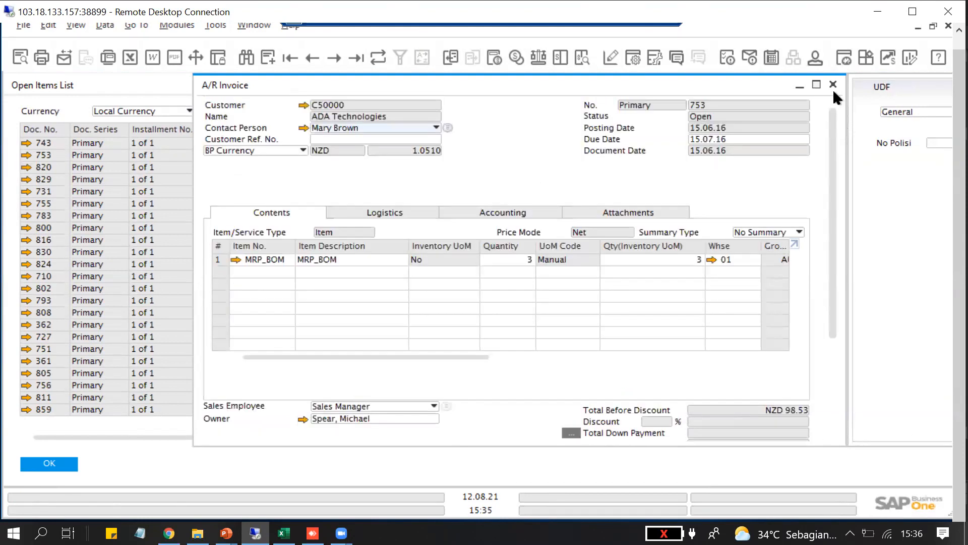
{"action": "left_click", "coordinate": [833, 85]}
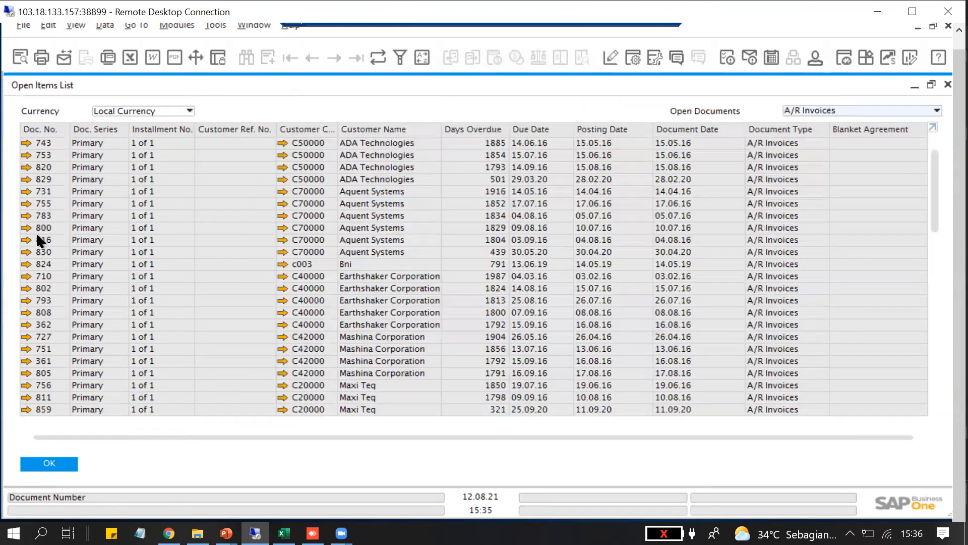
Examine the totals and relationship map of the Aquent Systems A/R invoice due 09.08.16
{"action": "left_click", "coordinate": [28, 228]}
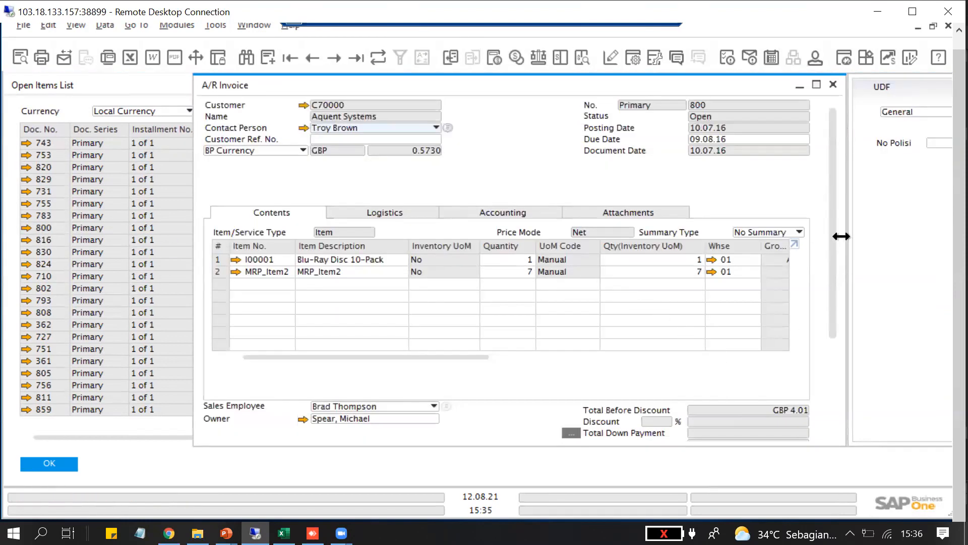
{"action": "scroll", "coordinate": [815, 387], "scroll_direction": "down", "scroll_amount": 3}
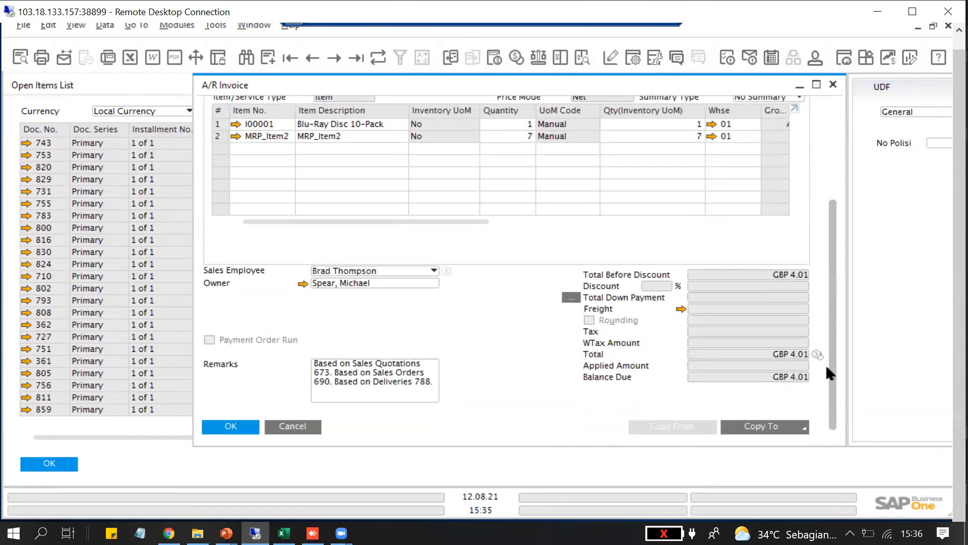
{"action": "scroll", "coordinate": [825, 364], "scroll_direction": "up", "scroll_amount": 1}
{"action": "scroll", "coordinate": [846, 275], "scroll_direction": "up", "scroll_amount": 3}
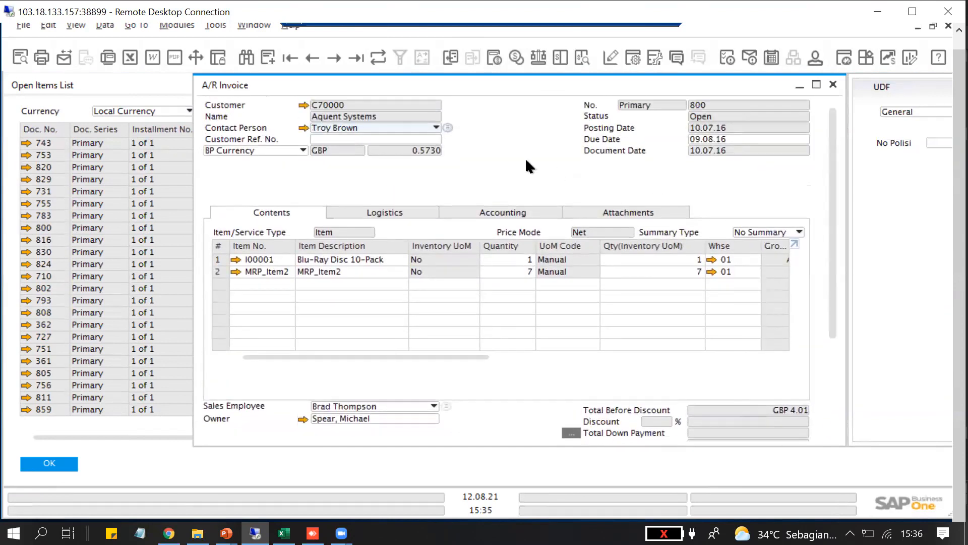
{"action": "right_click", "coordinate": [514, 163]}
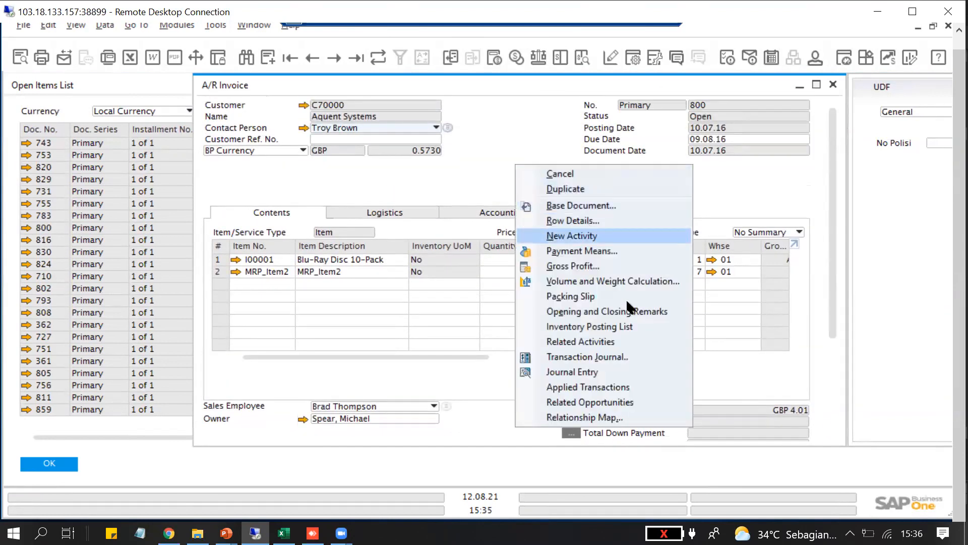
{"action": "left_click", "coordinate": [611, 418]}
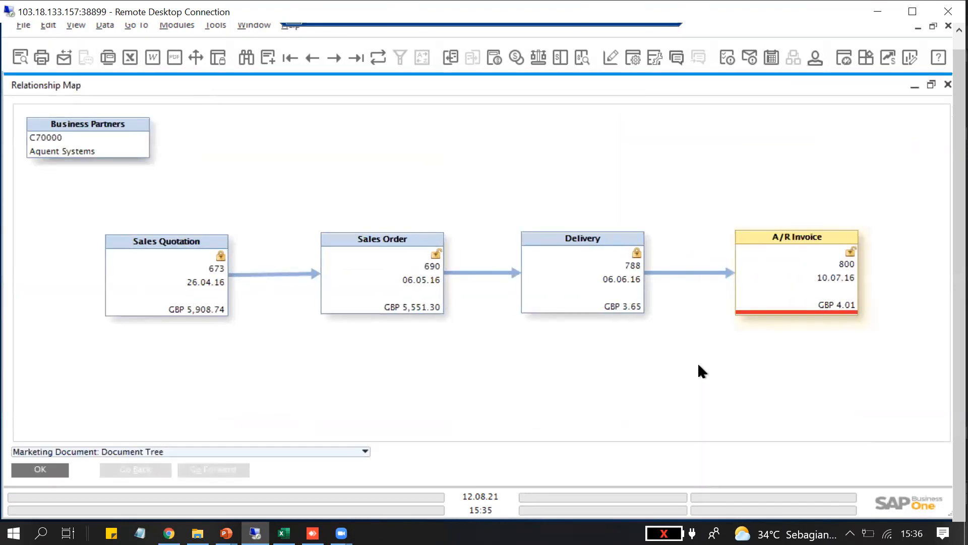
{"action": "left_click", "coordinate": [944, 87]}
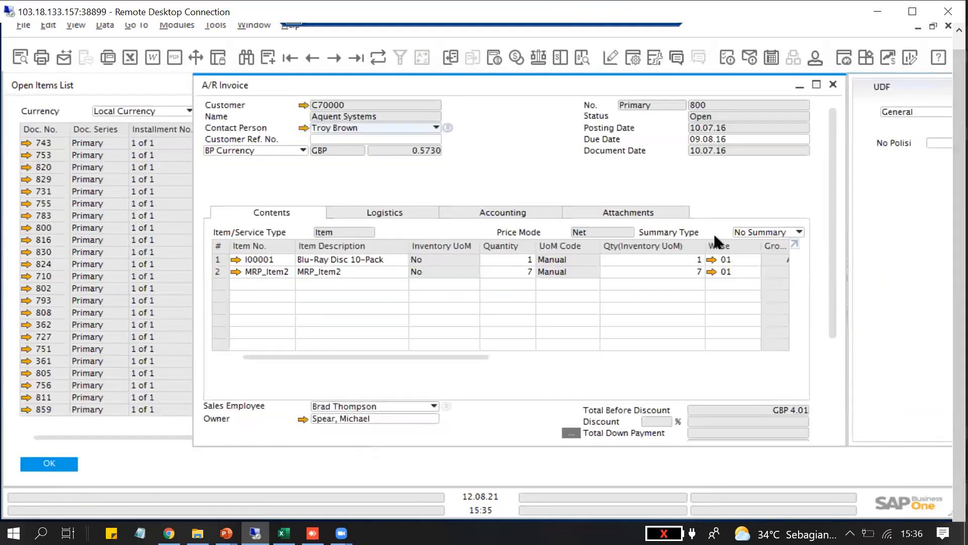
{"action": "right_click", "coordinate": [465, 169]}
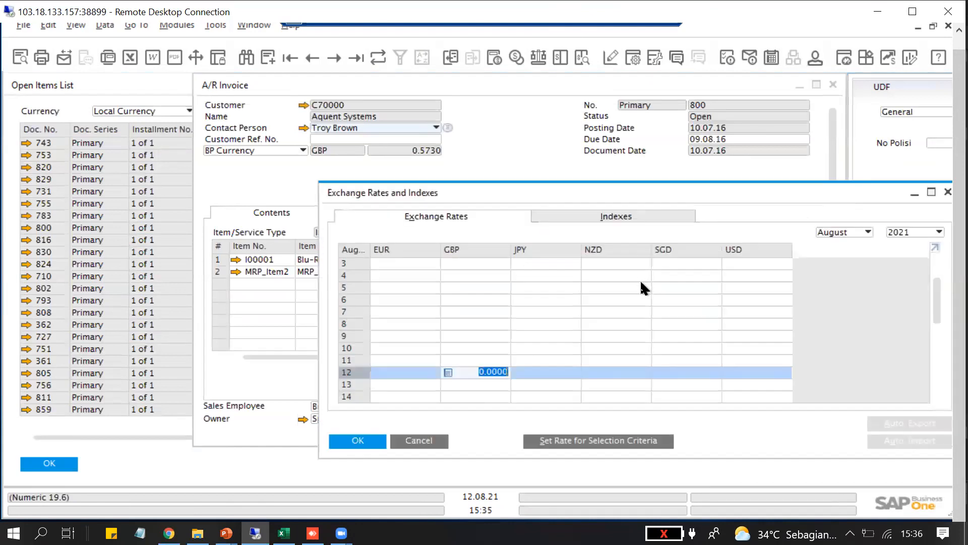
{"action": "left_click", "coordinate": [943, 192]}
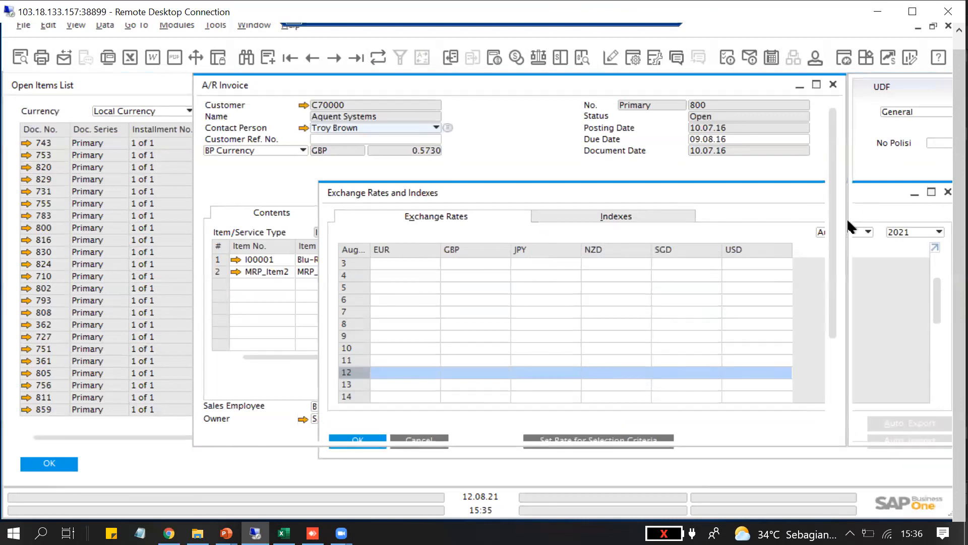
{"action": "scroll", "coordinate": [823, 298], "scroll_direction": "down", "scroll_amount": 2}
{"action": "scroll", "coordinate": [823, 301], "scroll_direction": "down", "scroll_amount": 2}
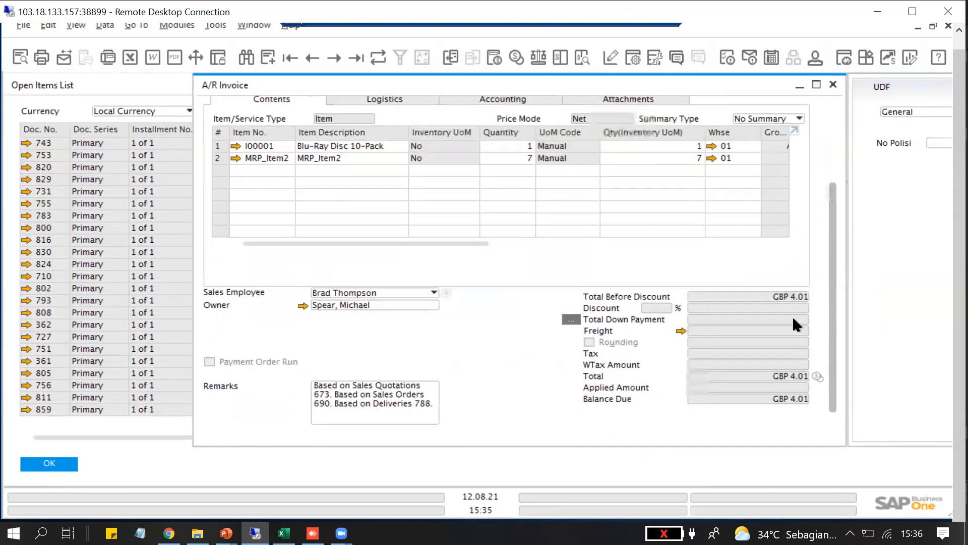
Open the Earthshaker Corporation A/R invoice due 04.03.16 and set its payment means to cash with a total of 495
{"action": "left_click", "coordinate": [27, 275]}
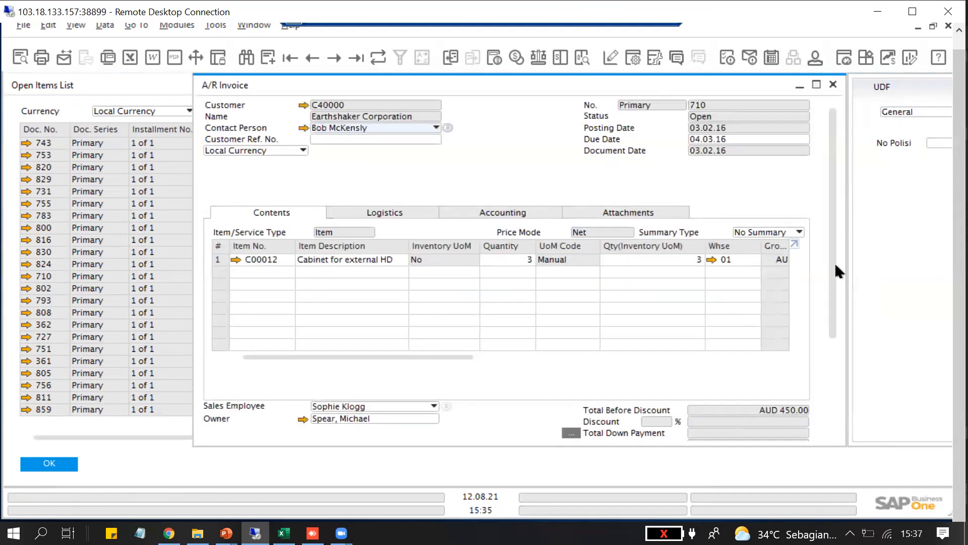
{"action": "scroll", "coordinate": [840, 335], "scroll_direction": "down", "scroll_amount": 2}
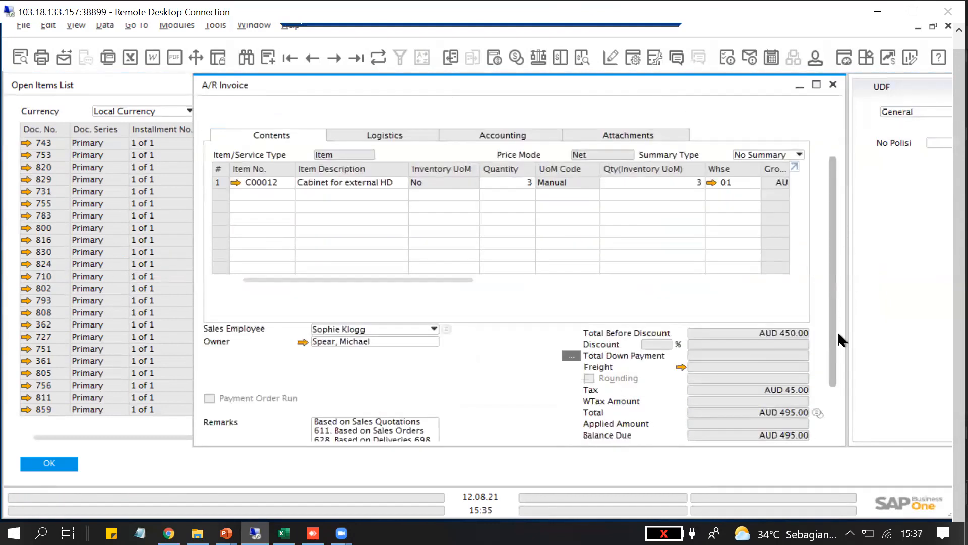
{"action": "left_click", "coordinate": [818, 389]}
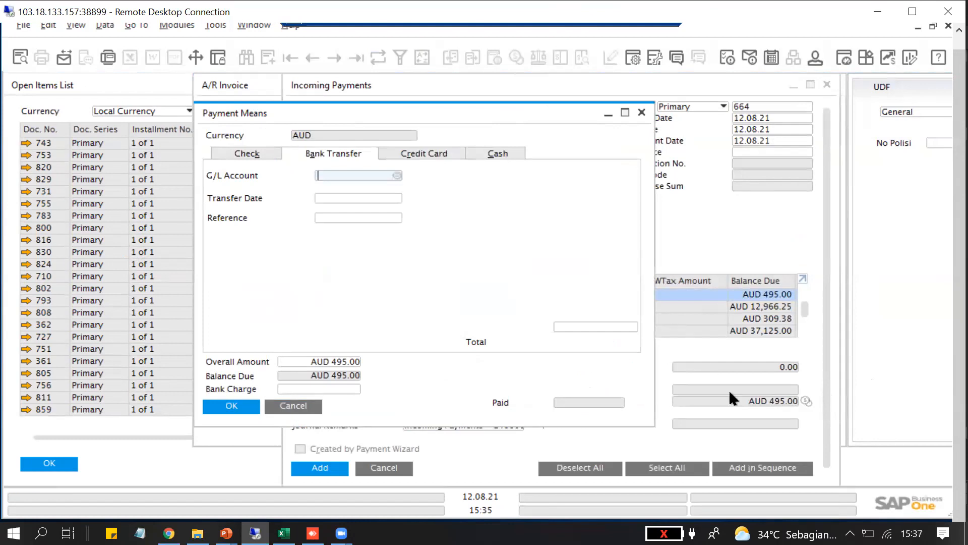
{"action": "left_click", "coordinate": [504, 152]}
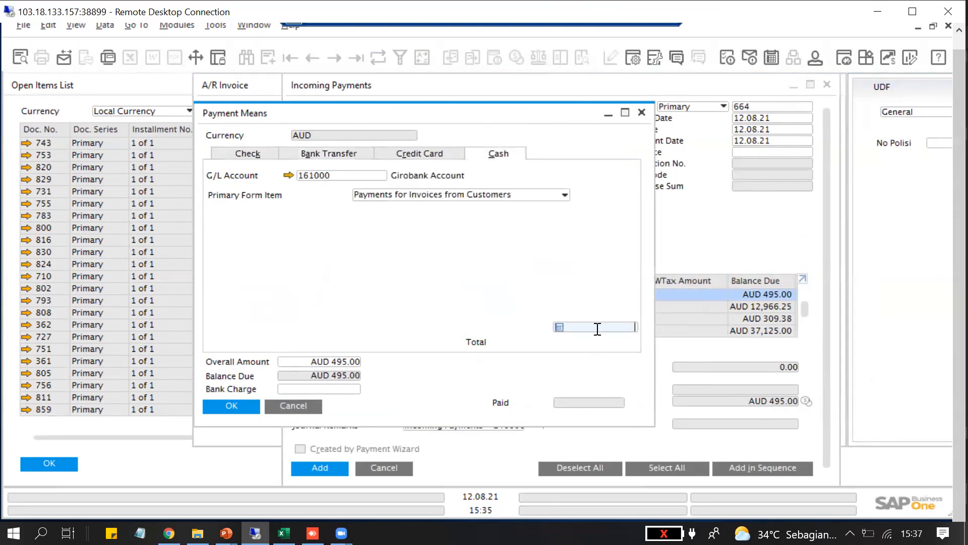
{"action": "type", "text": "495"}
{"action": "left_click", "coordinate": [231, 405]}
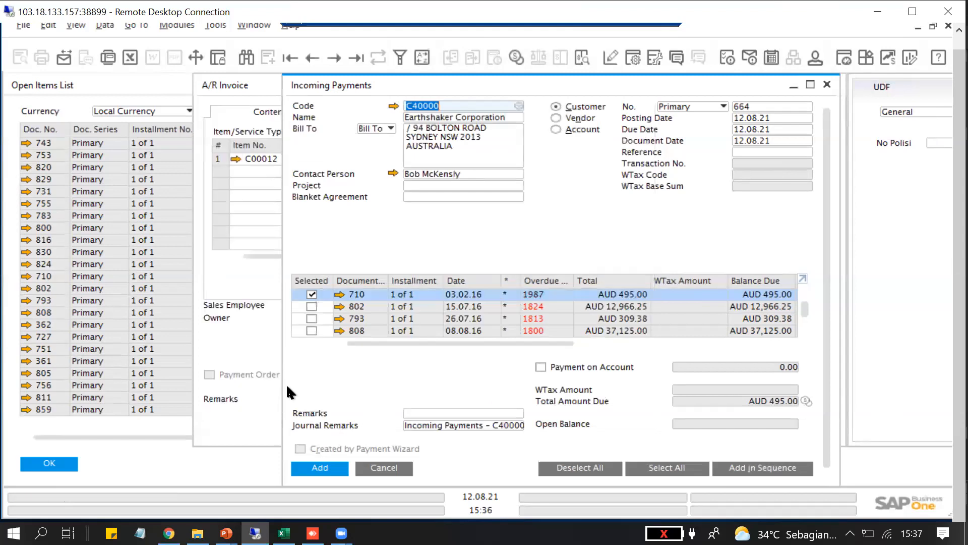
Add the incoming payment for the Earthshaker Corporation invoice and return to the Open Items List
{"action": "left_click", "coordinate": [320, 468]}
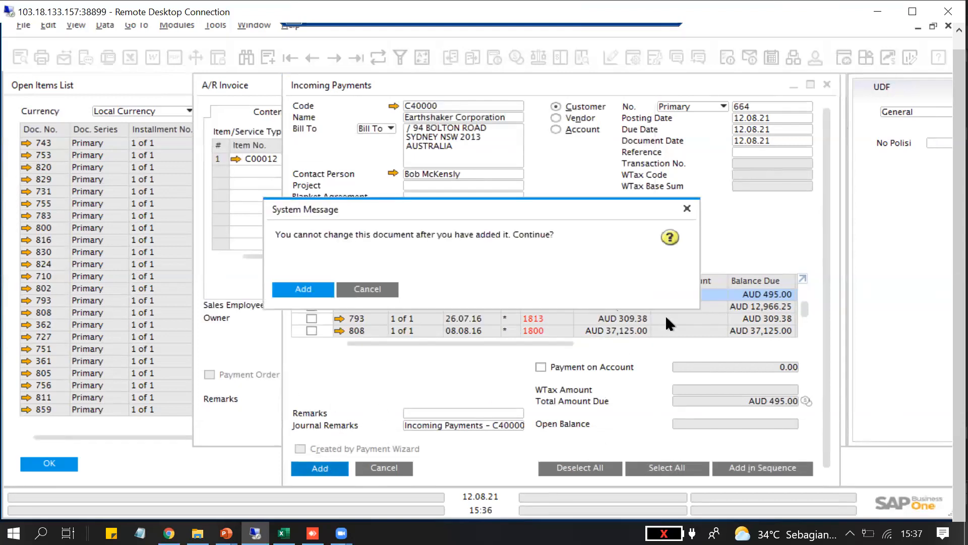
{"action": "left_click", "coordinate": [315, 290]}
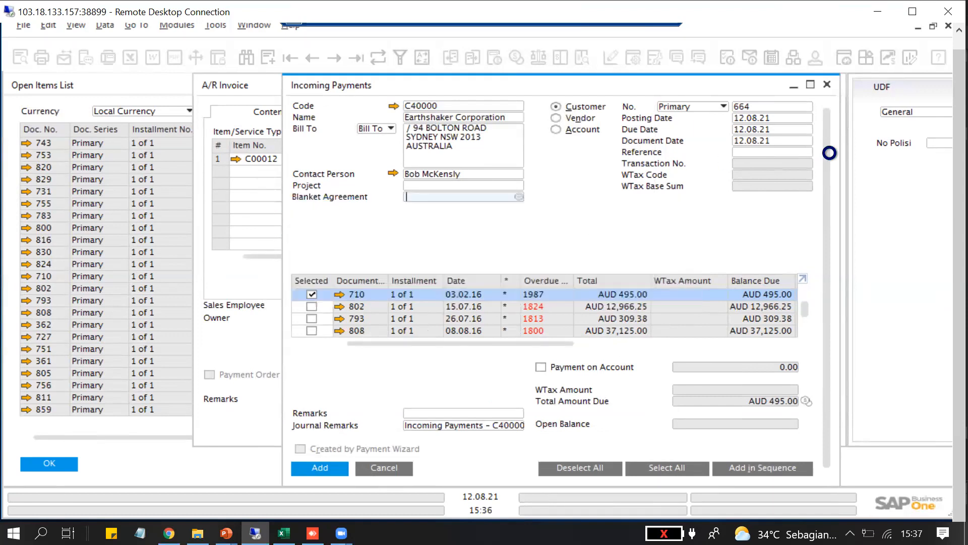
{"action": "left_click", "coordinate": [827, 85]}
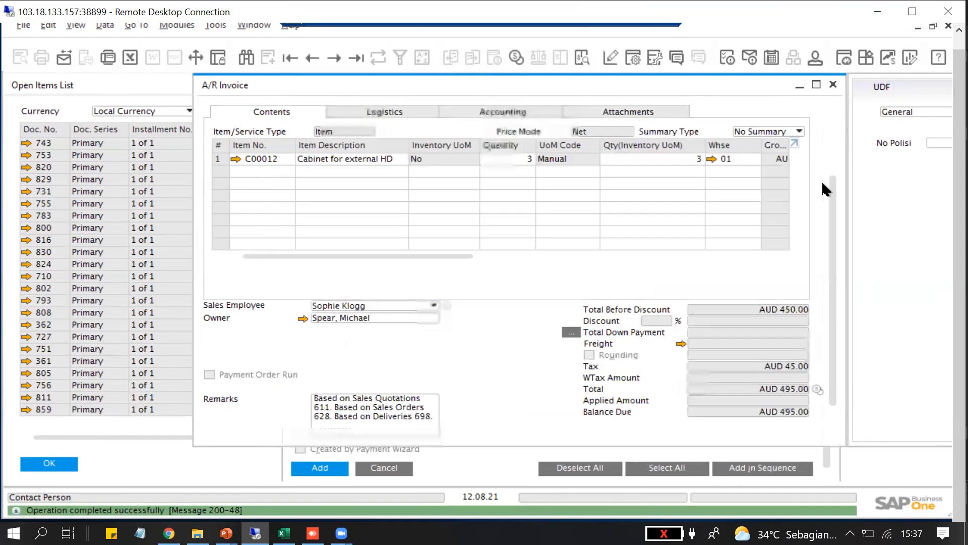
{"action": "left_click", "coordinate": [834, 85]}
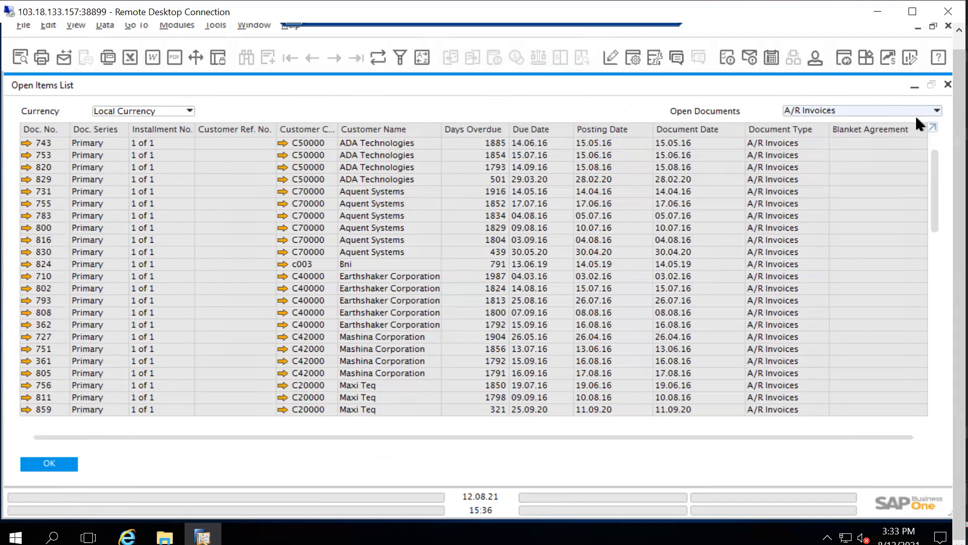
Look over the available open document types, then close the Open Items List and the open A/R invoice
{"action": "left_click", "coordinate": [937, 110]}
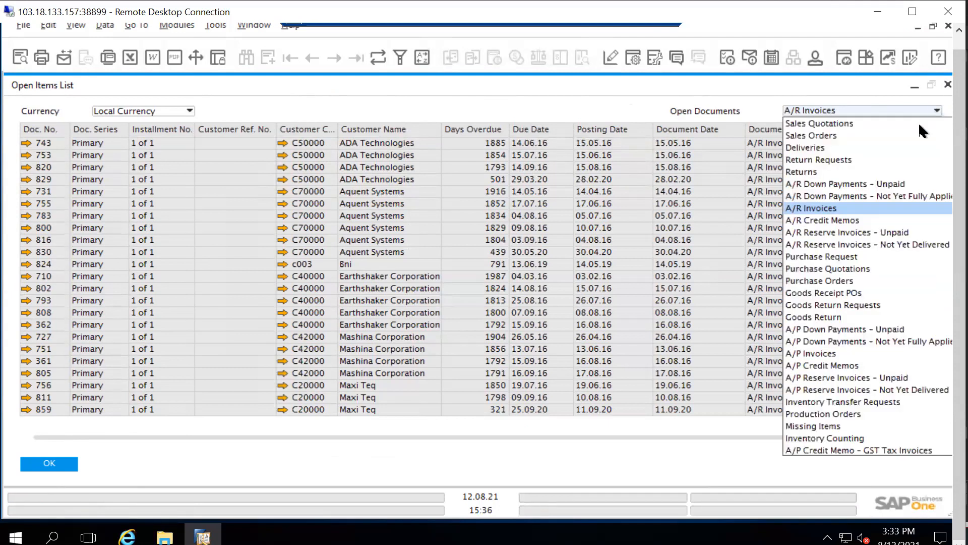
{"action": "left_click", "coordinate": [940, 83]}
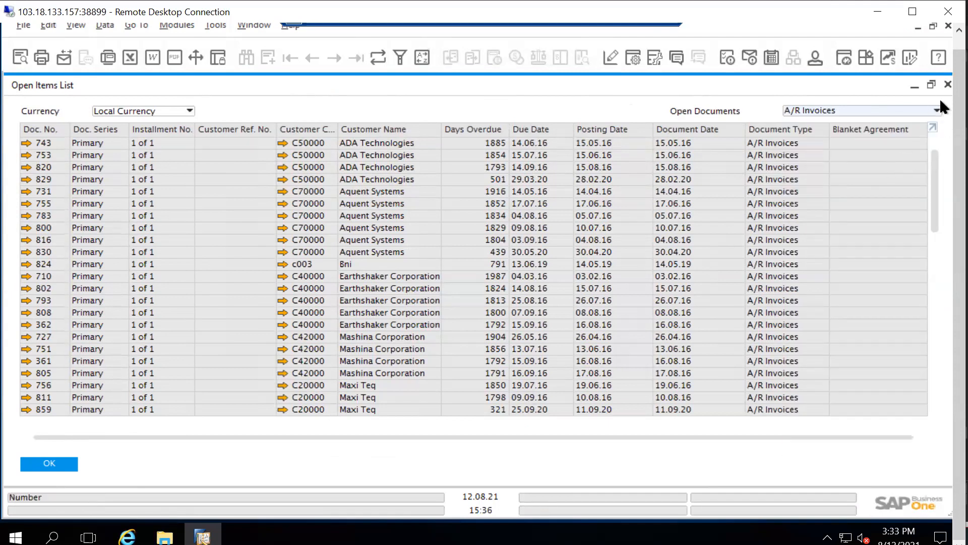
{"action": "double_click", "coordinate": [783, 230]}
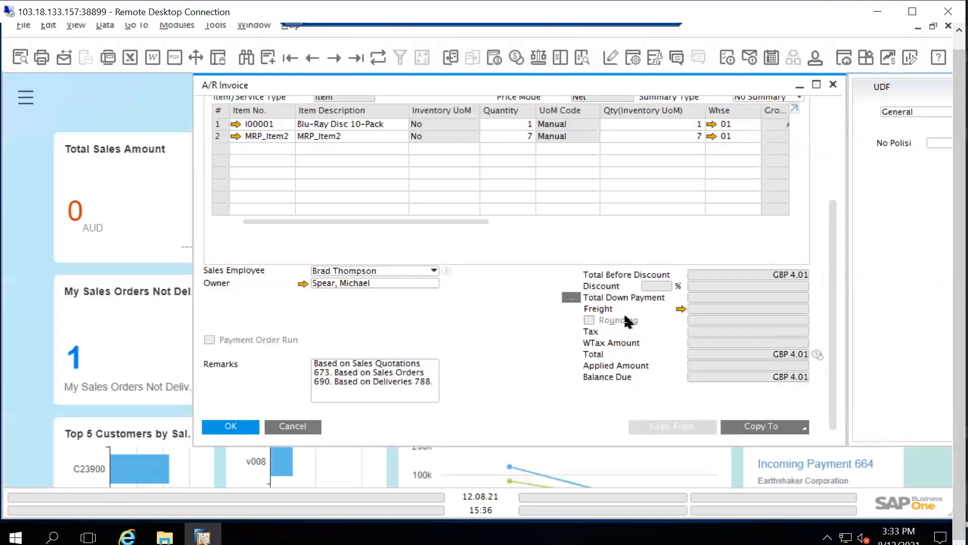
{"action": "left_click", "coordinate": [832, 85]}
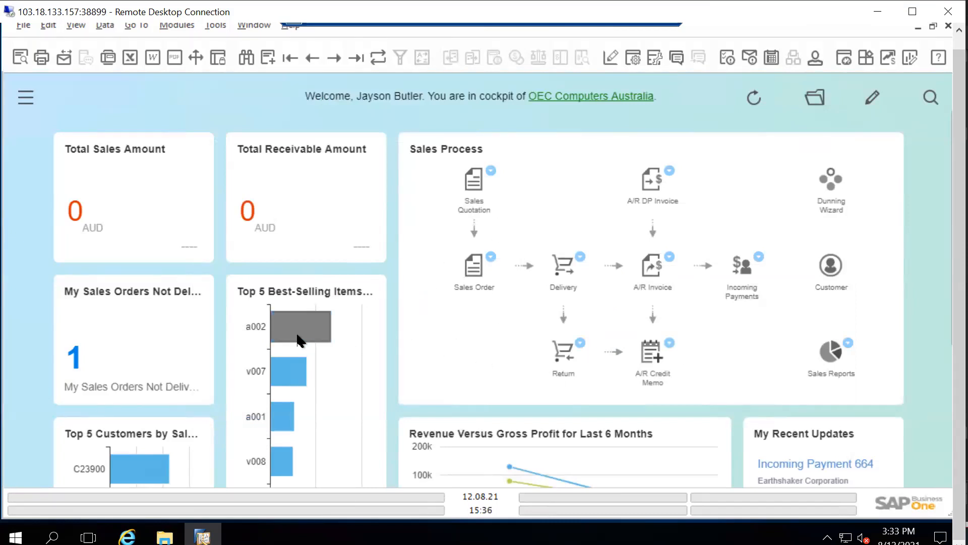
View the public Inventory cockpit template and return to the company's own cockpit
{"action": "mouse_move", "coordinate": [295, 327]}
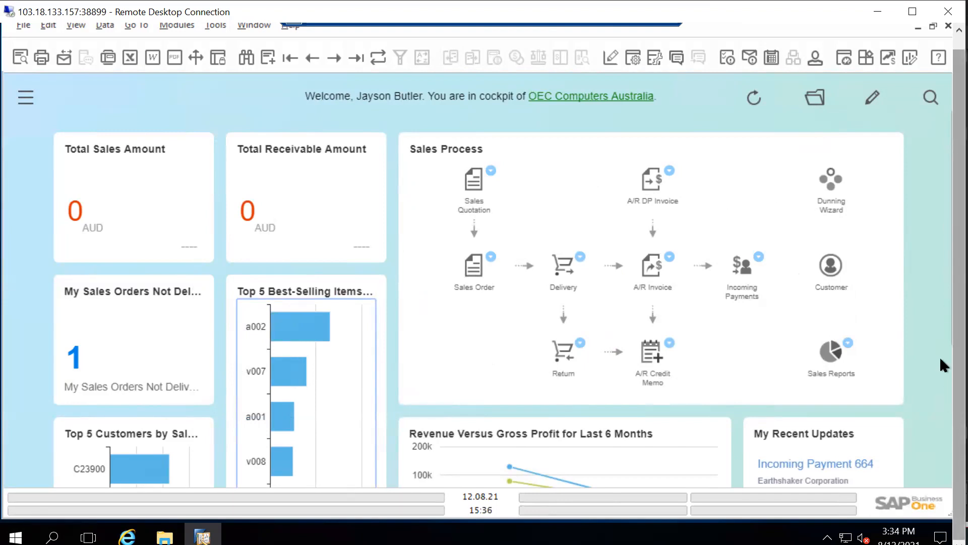
{"action": "left_click_drag", "start_coordinate": [956, 310], "coordinate": [956, 239]}
{"action": "left_click", "coordinate": [819, 111]}
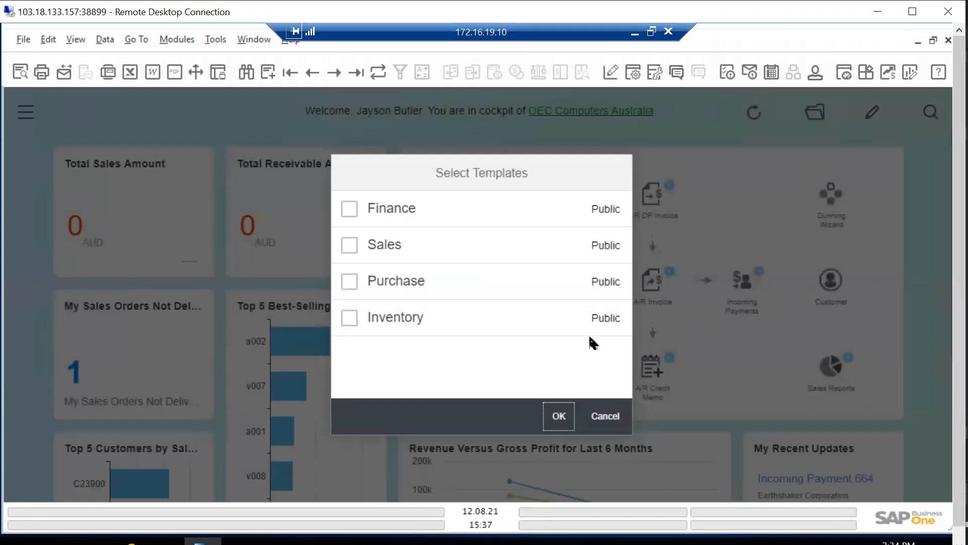
{"action": "left_click", "coordinate": [351, 320]}
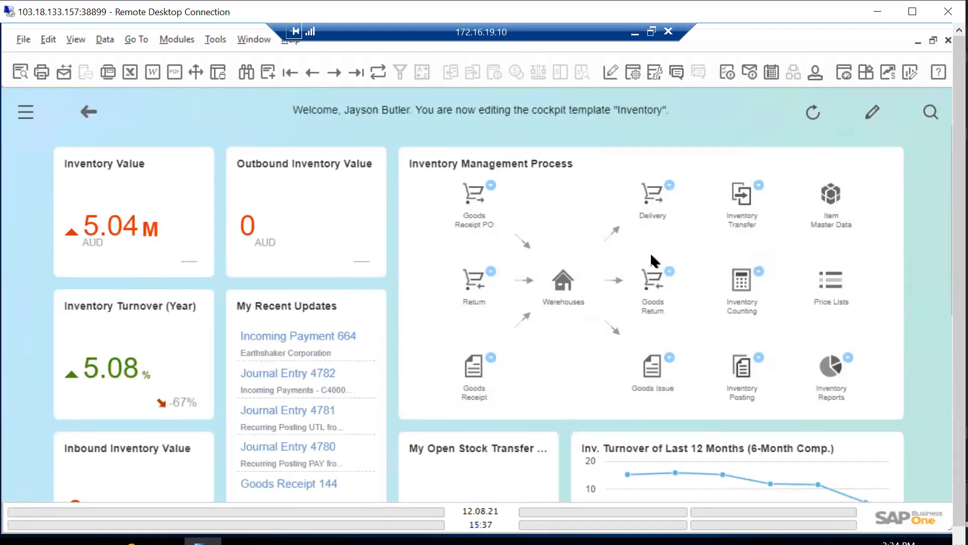
{"action": "left_click_drag", "start_coordinate": [954, 123], "coordinate": [944, 72]}
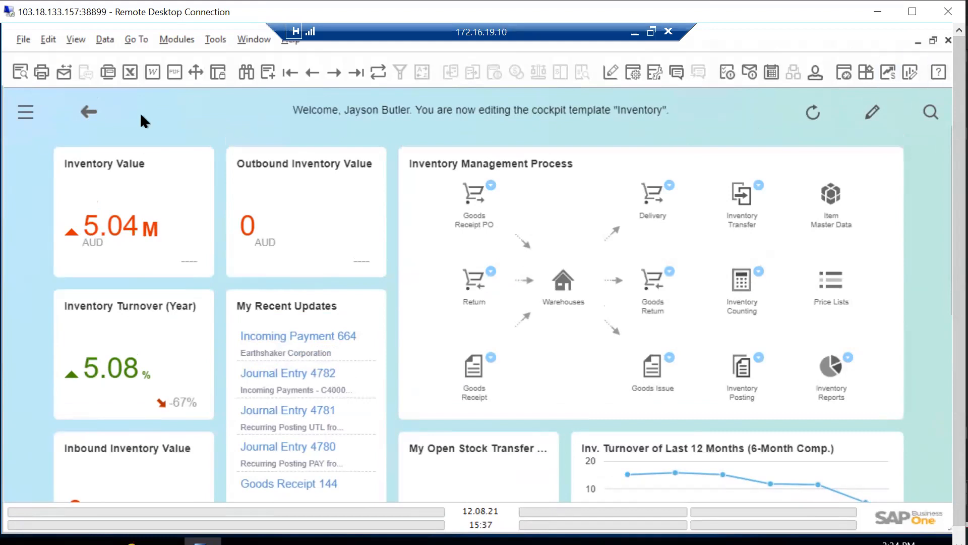
{"action": "left_click", "coordinate": [87, 113]}
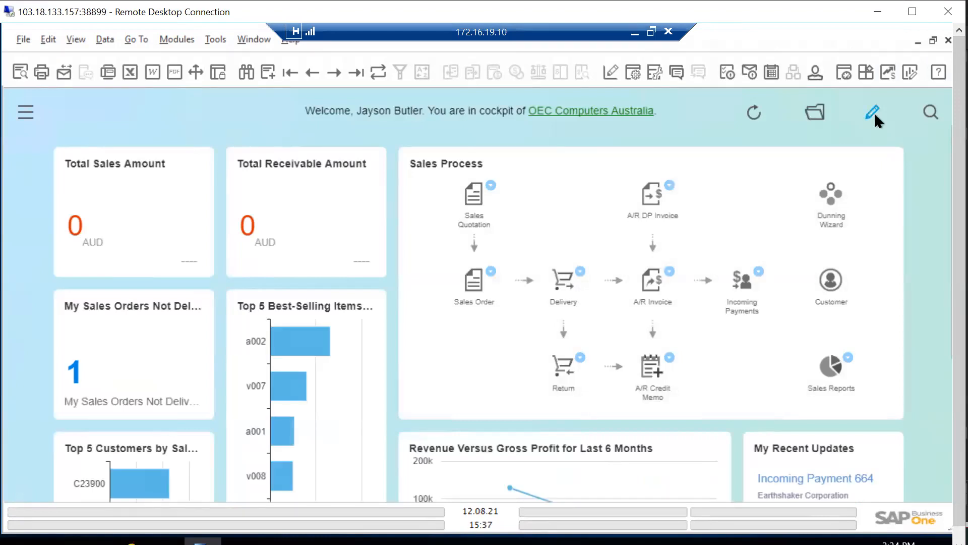
Put the cockpit into edit mode and save it as an update to the personal cockpit
{"action": "left_click", "coordinate": [875, 121]}
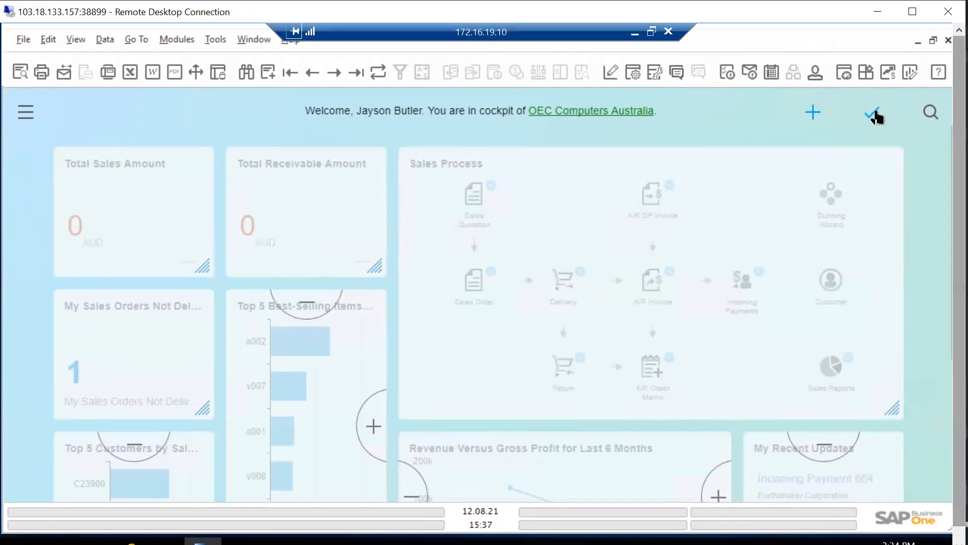
{"action": "left_click", "coordinate": [870, 123]}
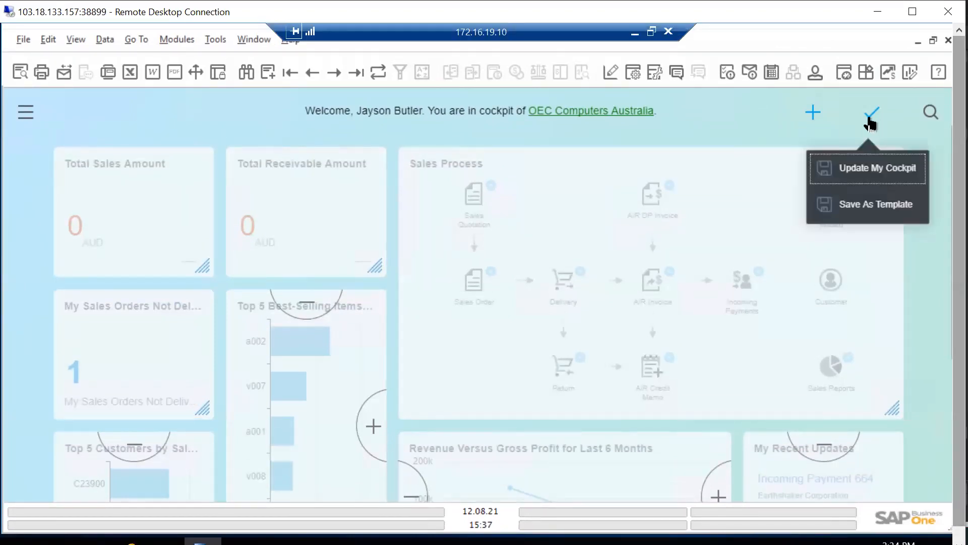
{"action": "left_click", "coordinate": [853, 164]}
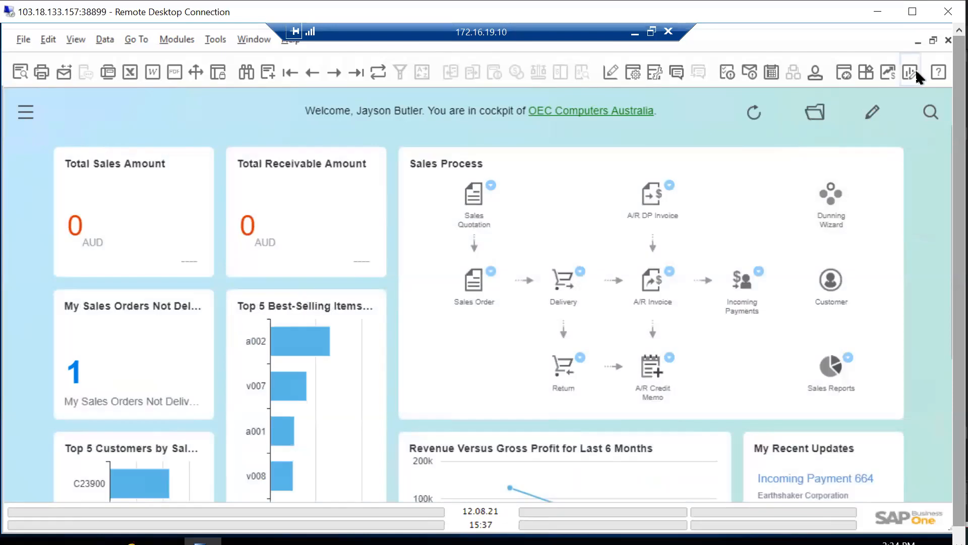
Browse the Pervasive Analytics dashboards, examine the Customer 360 advanced dashboard, and close the designer
{"action": "left_click", "coordinate": [916, 69]}
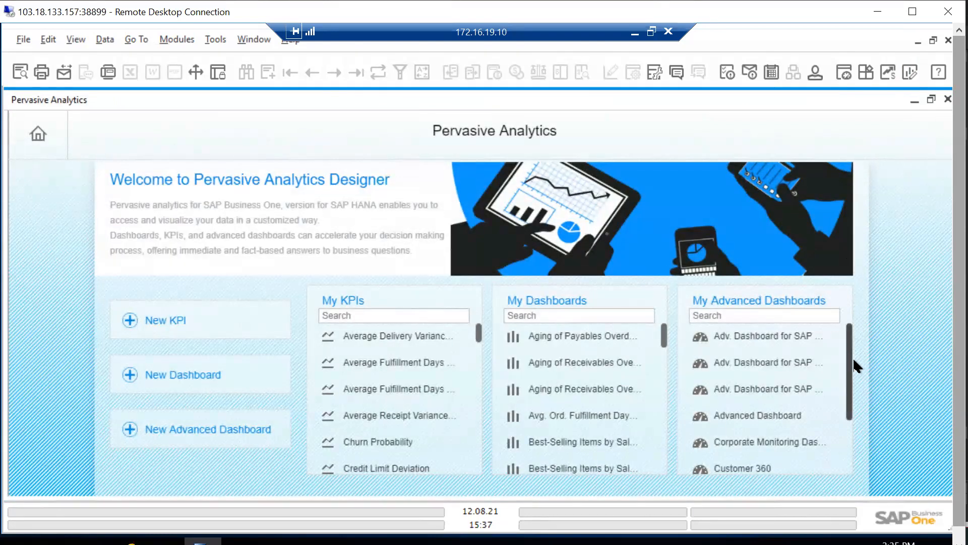
{"action": "left_click_drag", "start_coordinate": [851, 357], "coordinate": [872, 440]}
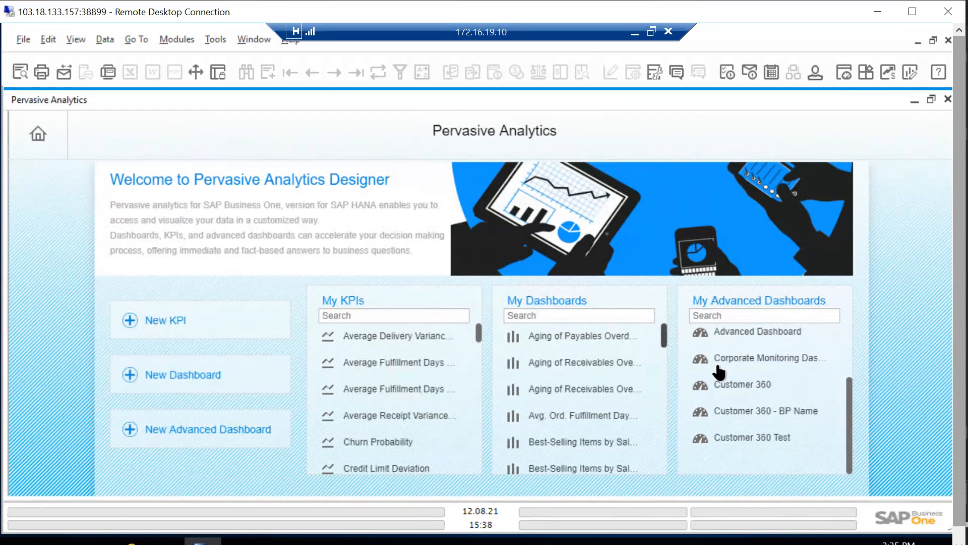
{"action": "left_click_drag", "start_coordinate": [658, 361], "coordinate": [655, 429]}
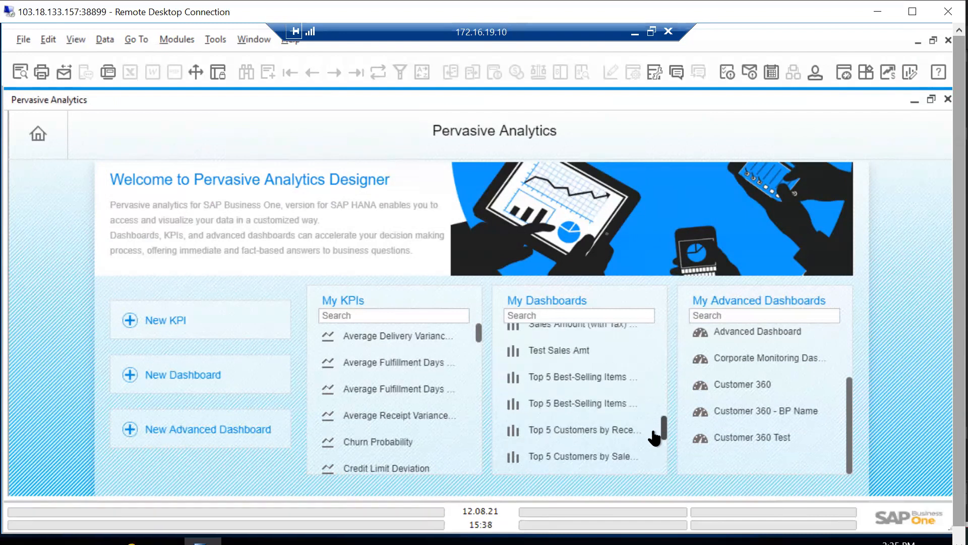
{"action": "left_click", "coordinate": [770, 390]}
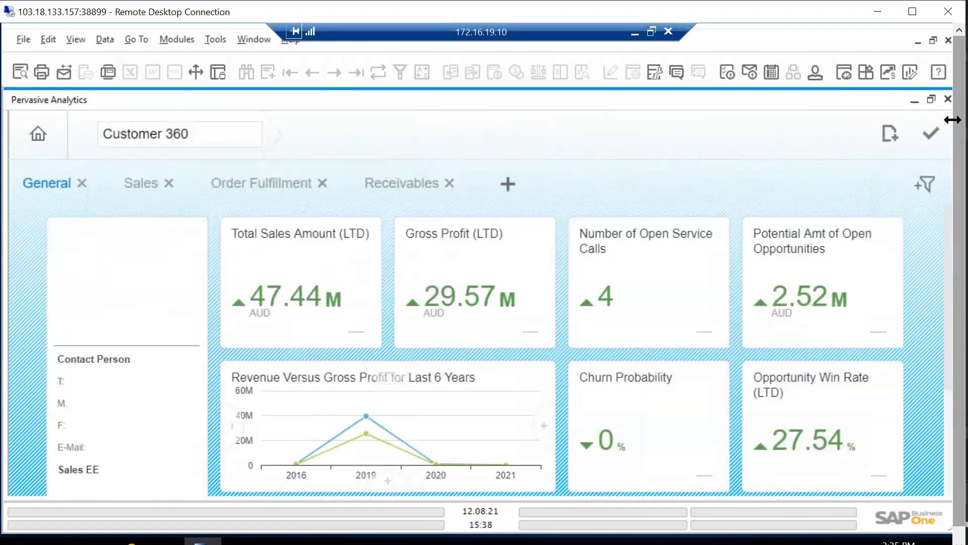
{"action": "left_click_drag", "start_coordinate": [956, 125], "coordinate": [957, 170]}
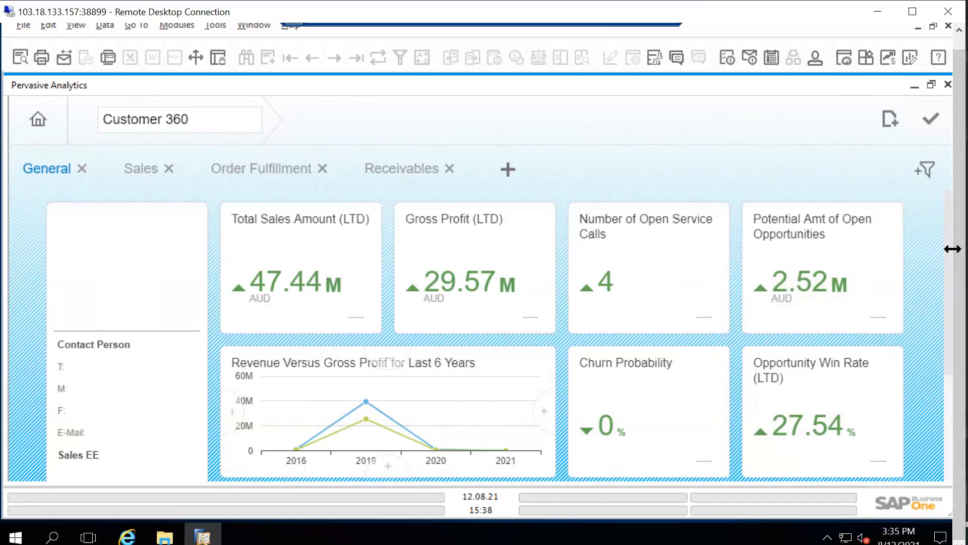
{"action": "mouse_move", "coordinate": [945, 250]}
{"action": "left_mouse_down"}
{"action": "mouse_move", "coordinate": [944, 227]}
{"action": "mouse_move", "coordinate": [943, 250]}
{"action": "left_mouse_up"}
{"action": "left_click", "coordinate": [947, 85]}
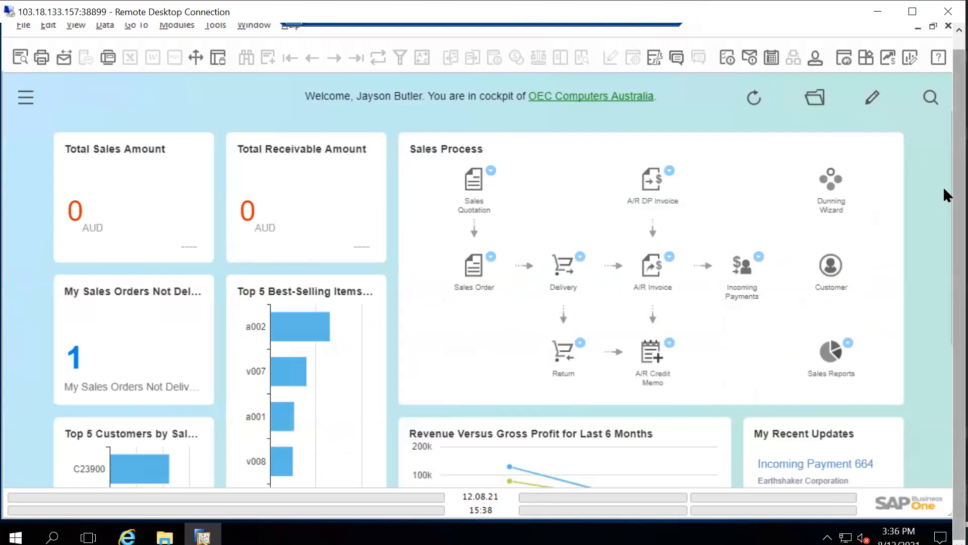
Open the existing two-person conversation and select three more users as participants
{"action": "left_click_drag", "start_coordinate": [952, 175], "coordinate": [952, 136]}
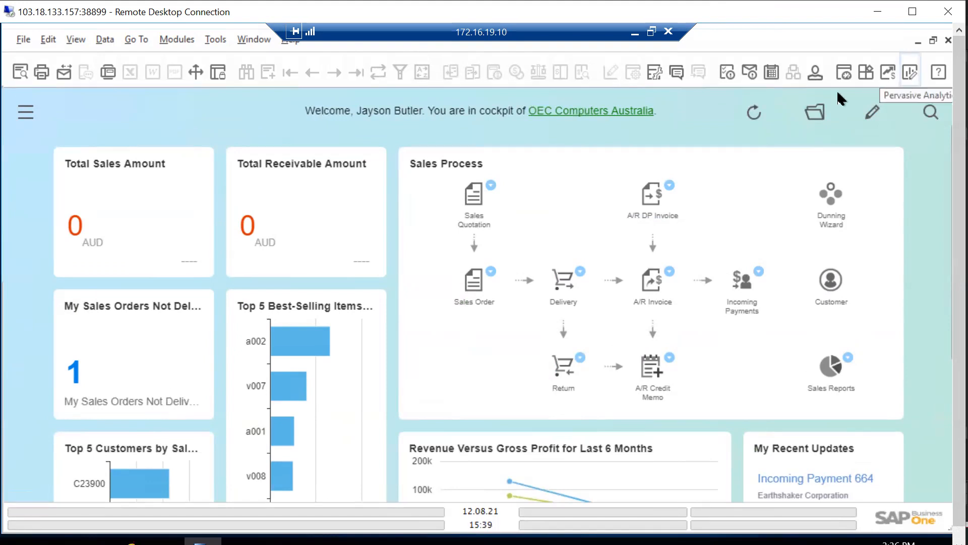
{"action": "left_click", "coordinate": [671, 77]}
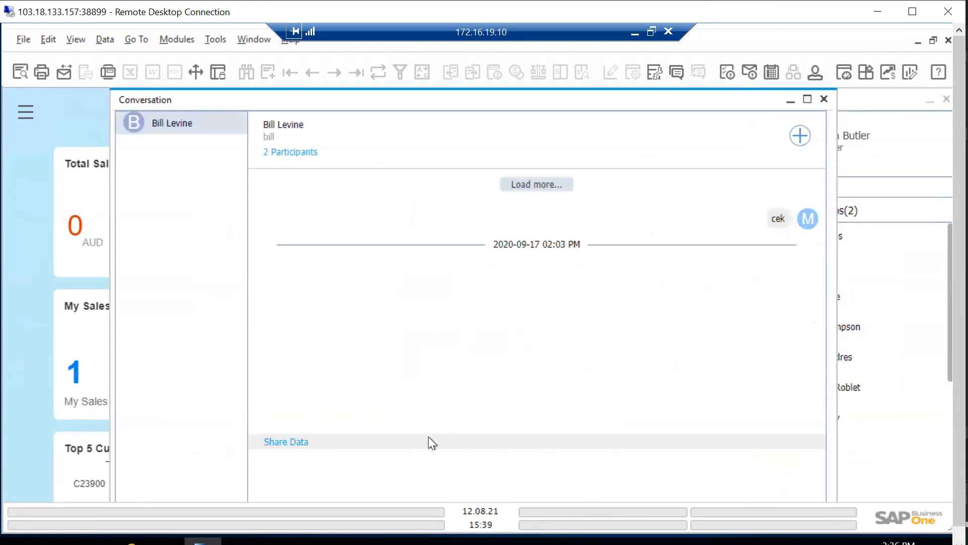
{"action": "left_click", "coordinate": [407, 464]}
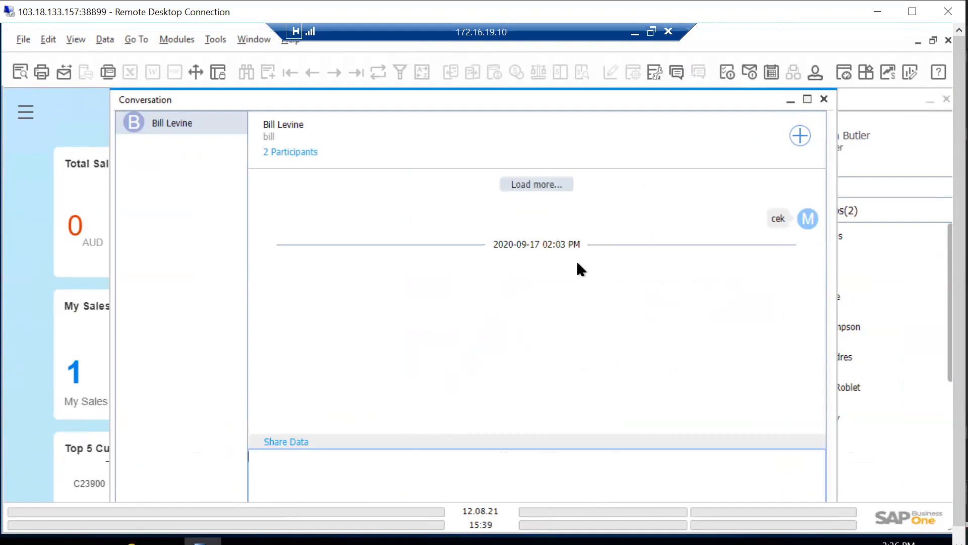
{"action": "left_click", "coordinate": [800, 135]}
{"action": "scroll", "coordinate": [402, 388], "scroll_direction": "down", "scroll_amount": 3}
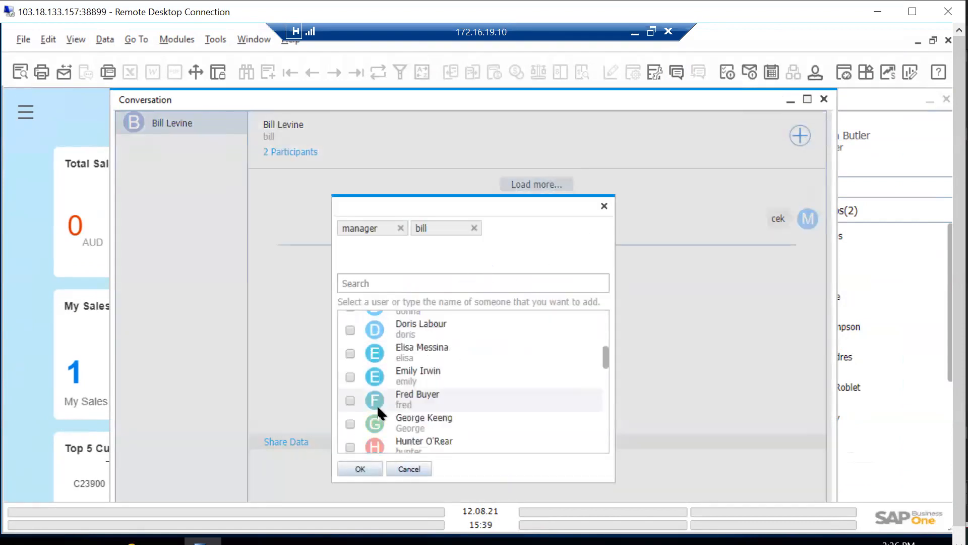
{"action": "left_click", "coordinate": [350, 353]}
{"action": "left_click", "coordinate": [350, 377]}
{"action": "left_click", "coordinate": [350, 400]}
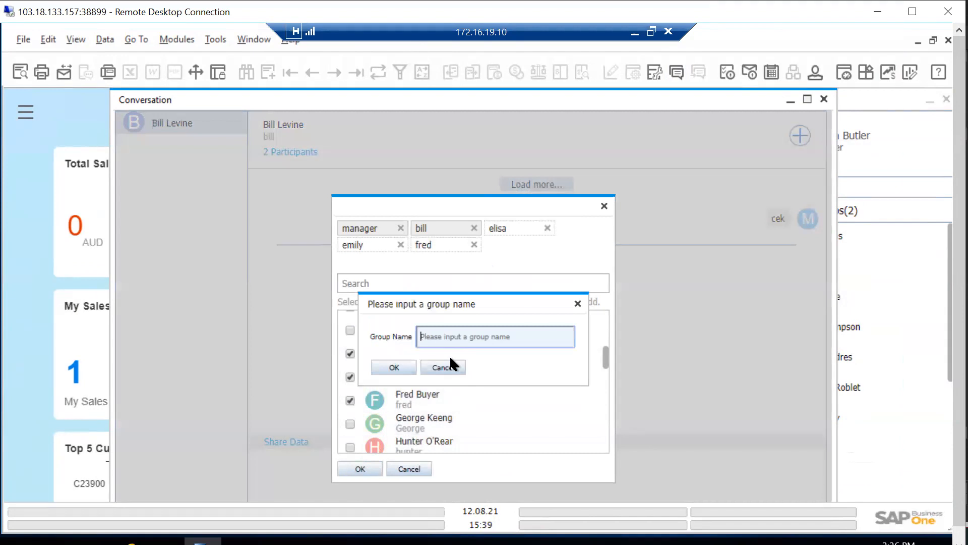
Name the new group conversation "Checking data" and create it
{"action": "type", "text": "Cheking data"}
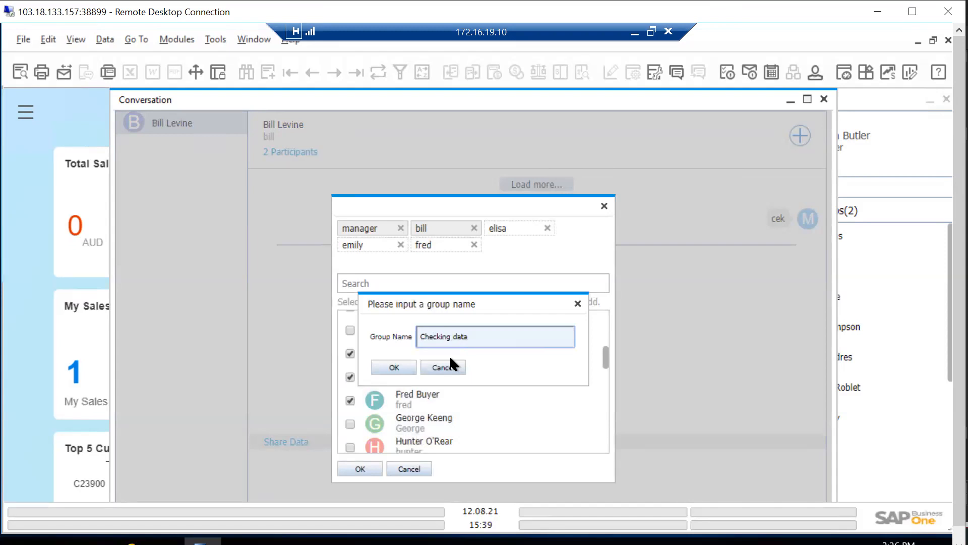
{"action": "left_click", "coordinate": [404, 366]}
{"action": "left_click", "coordinate": [373, 463]}
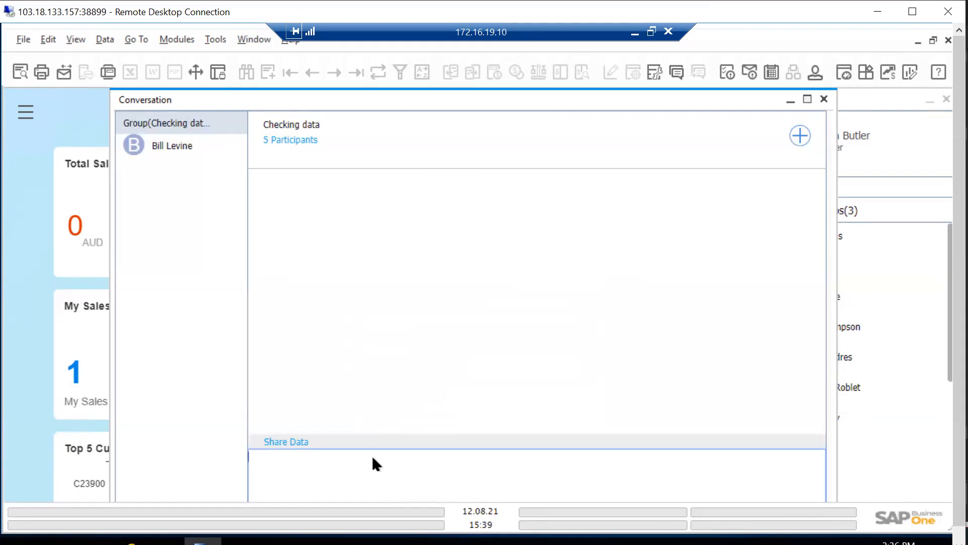
Write the message "Please check" in the Checking data group conversation
{"action": "type", "text": "Sale"}
{"action": "type", "text": "Please "}
{"action": "type", "text": "check"}
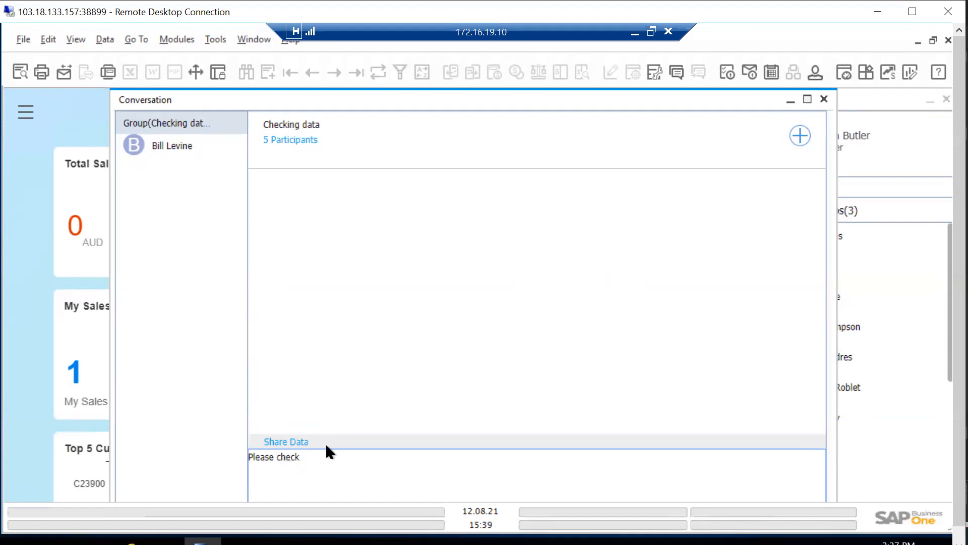
Share sales order 9 as a link in the group message and send it
{"action": "left_click", "coordinate": [293, 439]}
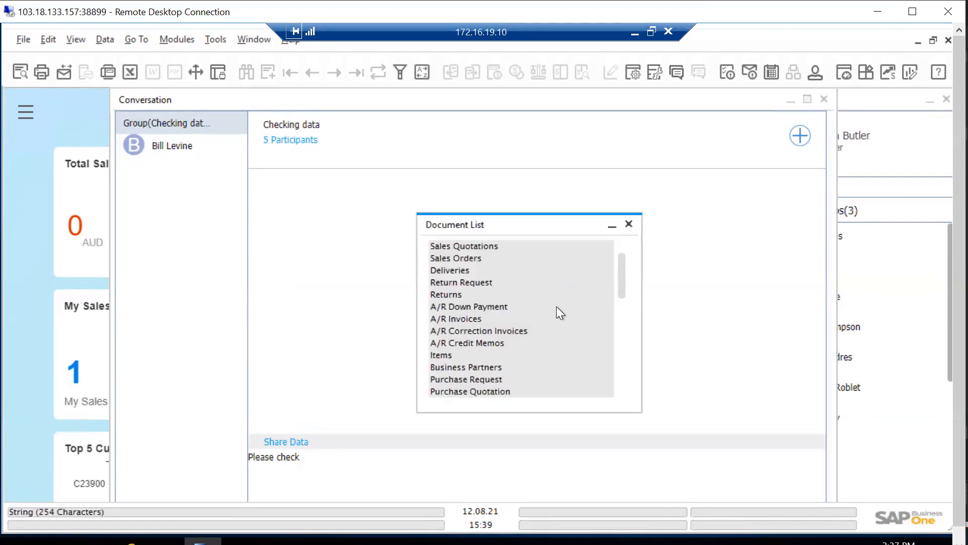
{"action": "left_click_drag", "start_coordinate": [622, 270], "coordinate": [646, 401]}
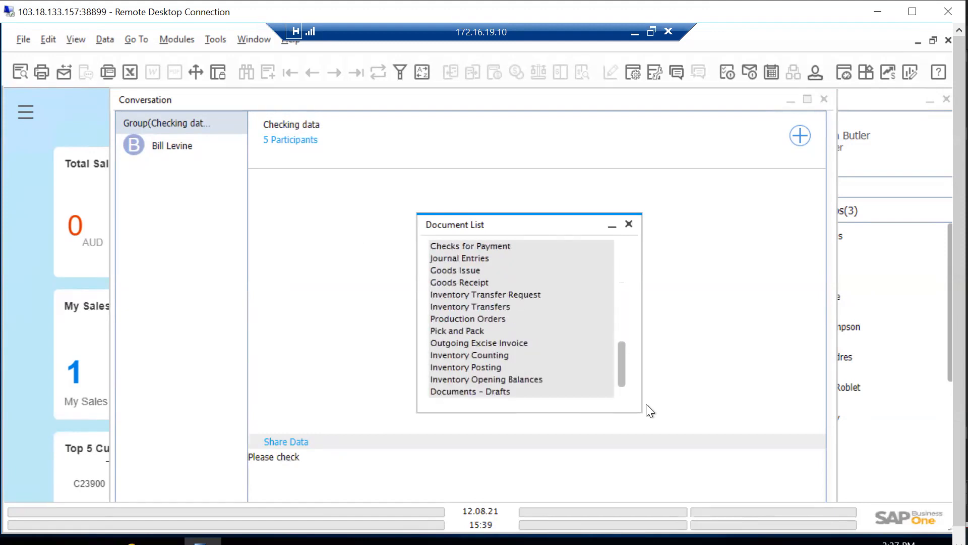
{"action": "left_click_drag", "start_coordinate": [622, 345], "coordinate": [618, 250]}
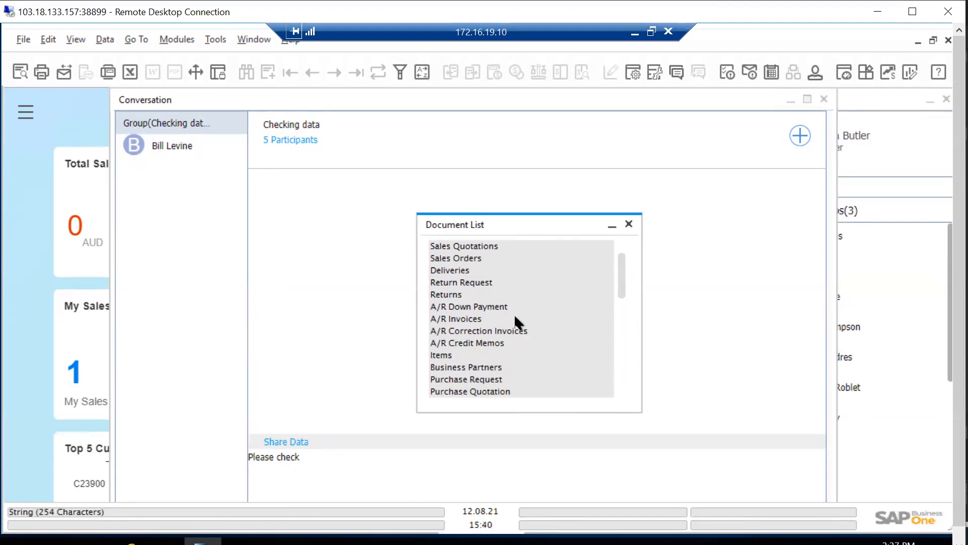
{"action": "left_click", "coordinate": [469, 258]}
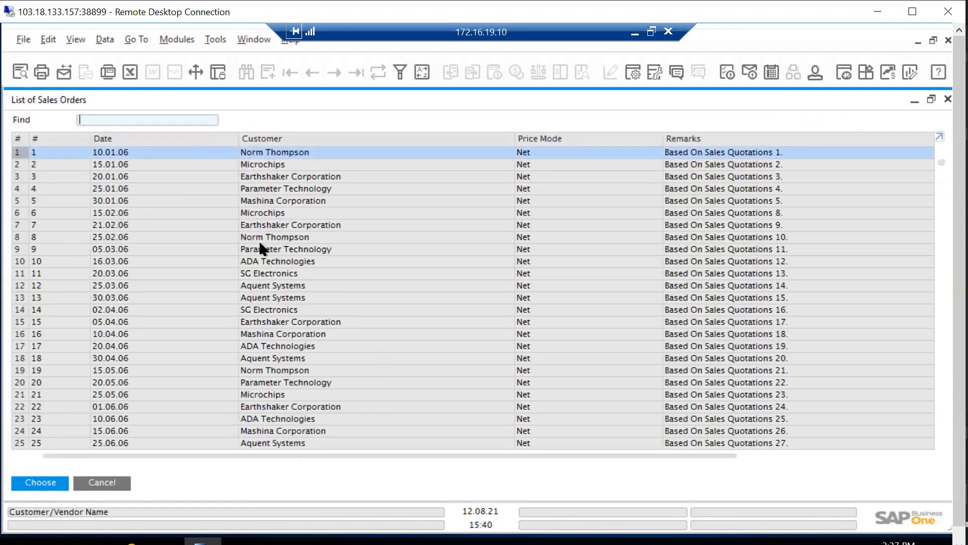
{"action": "scroll", "coordinate": [262, 248], "scroll_direction": "down", "scroll_amount": 2}
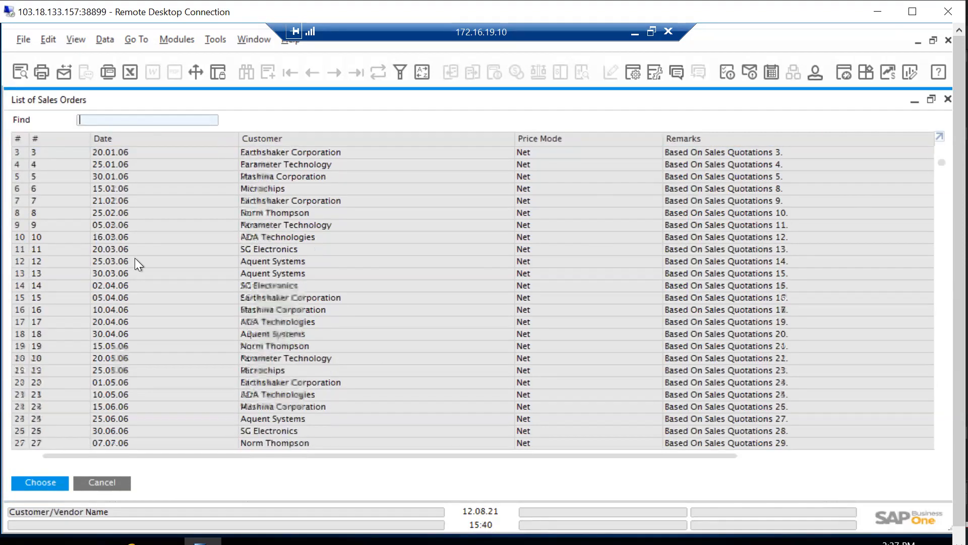
{"action": "left_click", "coordinate": [22, 226]}
{"action": "left_click", "coordinate": [63, 483]}
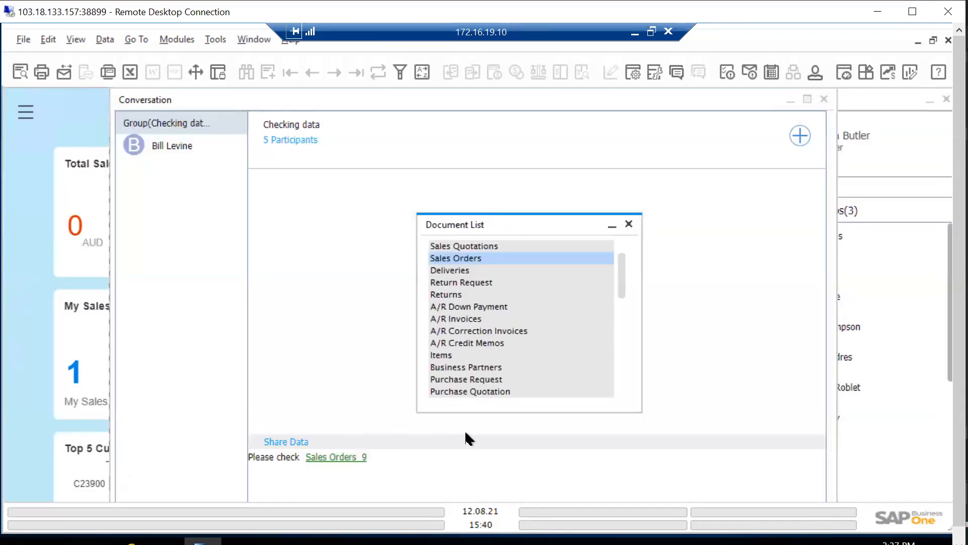
{"action": "left_click", "coordinate": [403, 460]}
{"action": "key", "text": "Return"}
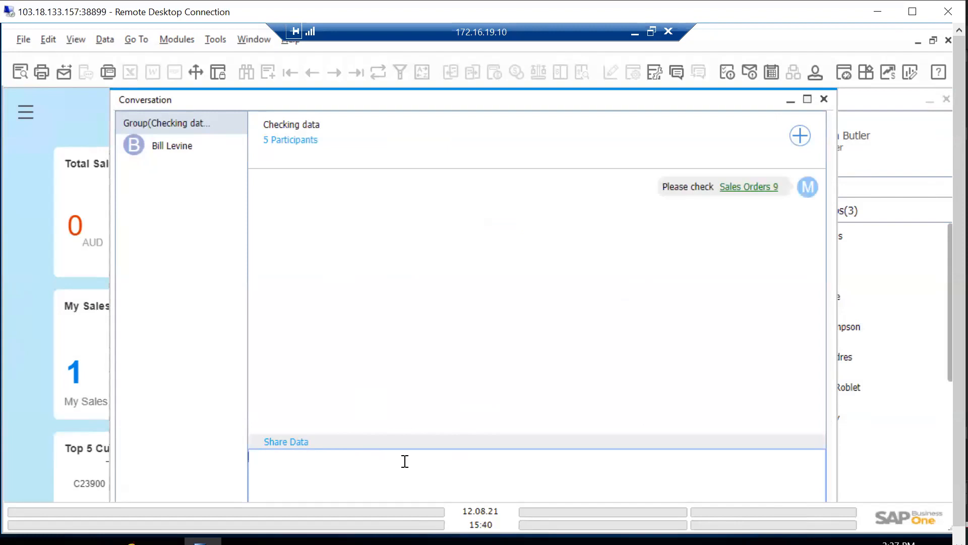
Open the shared sales order 9 from the message, review its contents and totals, and close the order and conversation
{"action": "left_click", "coordinate": [755, 195]}
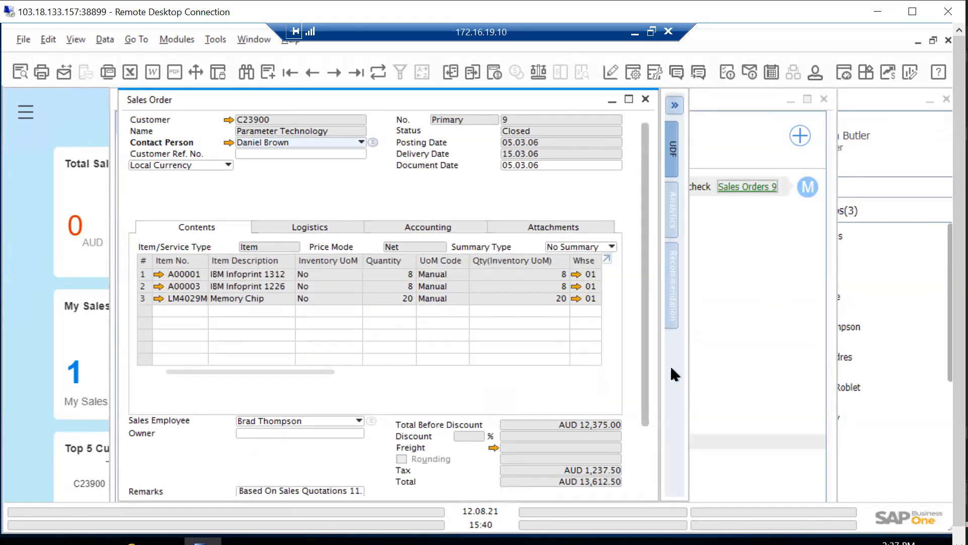
{"action": "scroll", "coordinate": [649, 324], "scroll_direction": "down", "scroll_amount": 3}
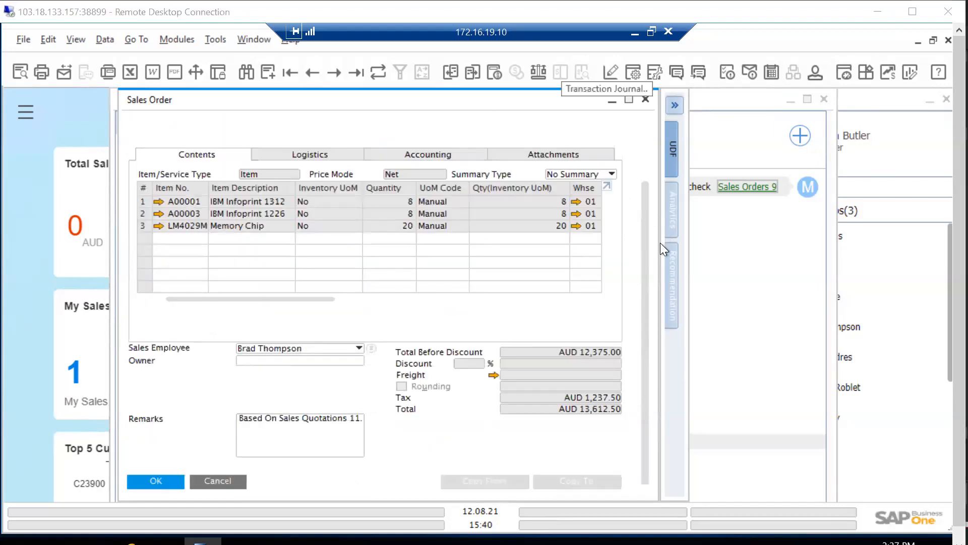
{"action": "left_click", "coordinate": [646, 99]}
{"action": "left_click", "coordinate": [825, 97]}
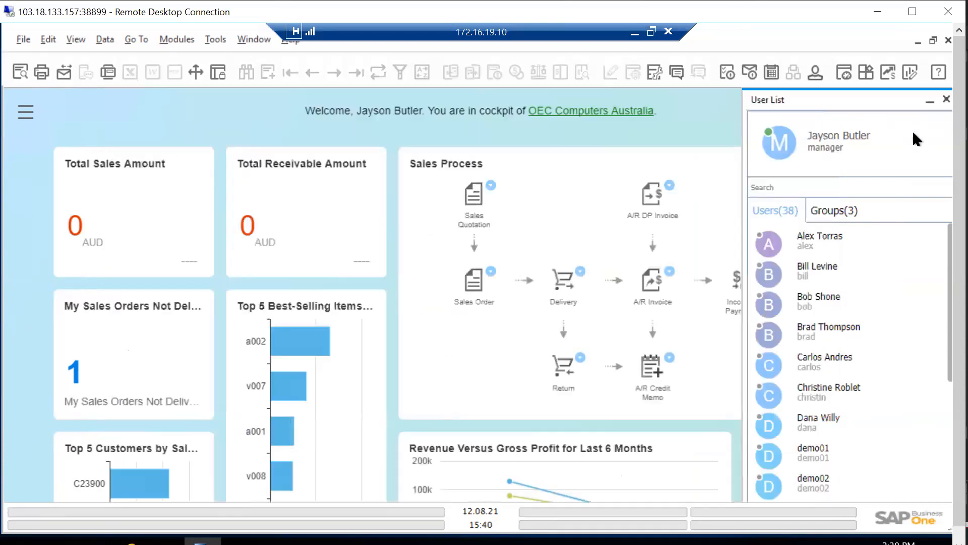
Close the user list and look up "sales" across the company data
{"action": "left_click", "coordinate": [946, 99]}
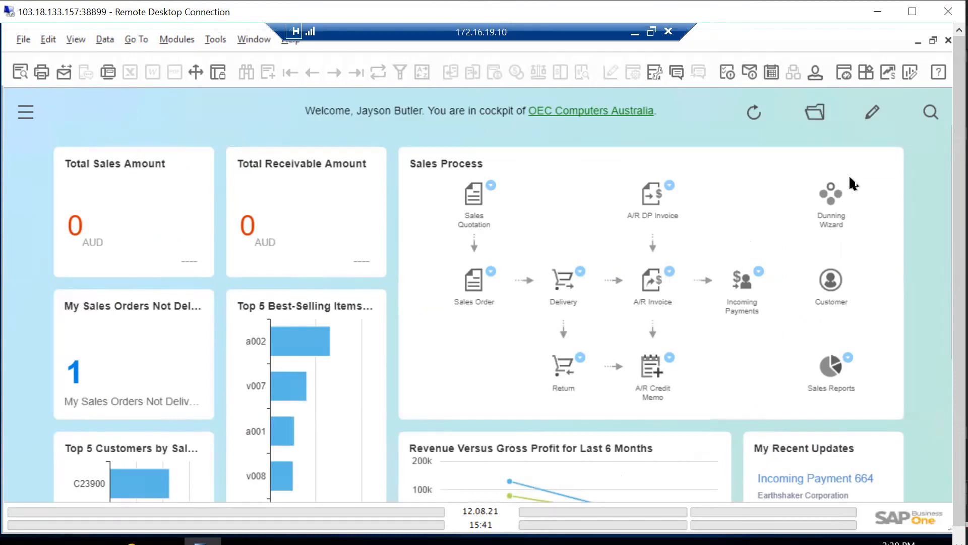
{"action": "left_click", "coordinate": [926, 116]}
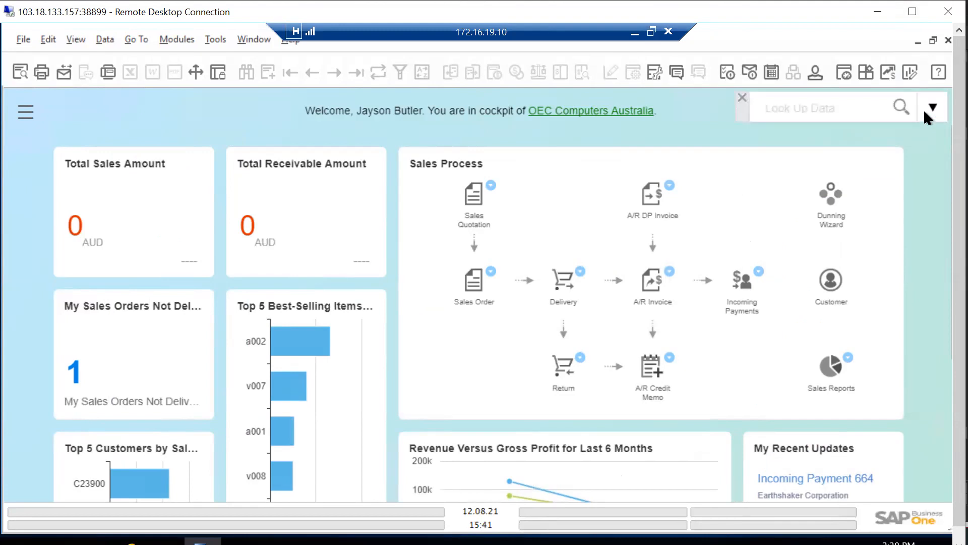
{"action": "left_click", "coordinate": [833, 107]}
{"action": "type", "text": "sa"}
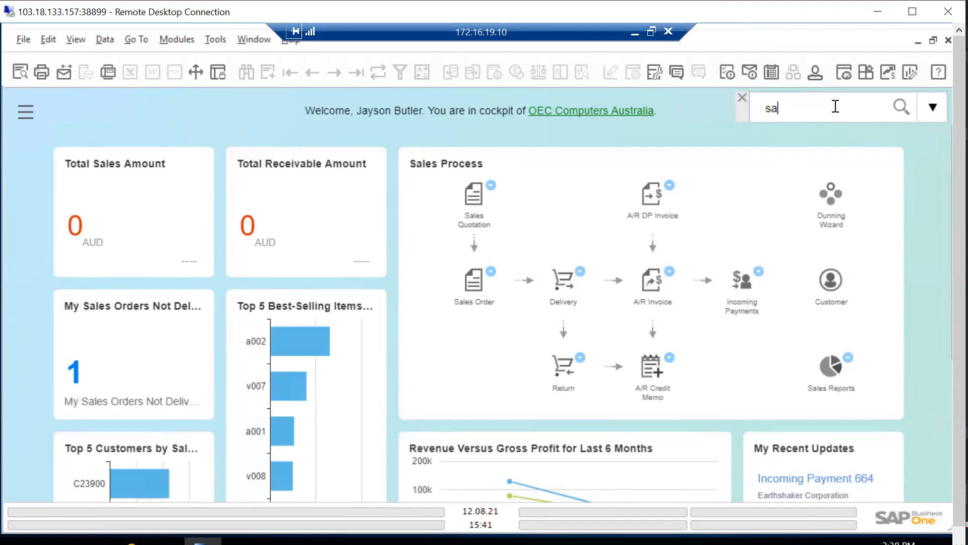
{"action": "type", "text": "les"}
{"action": "key", "text": "Return"}
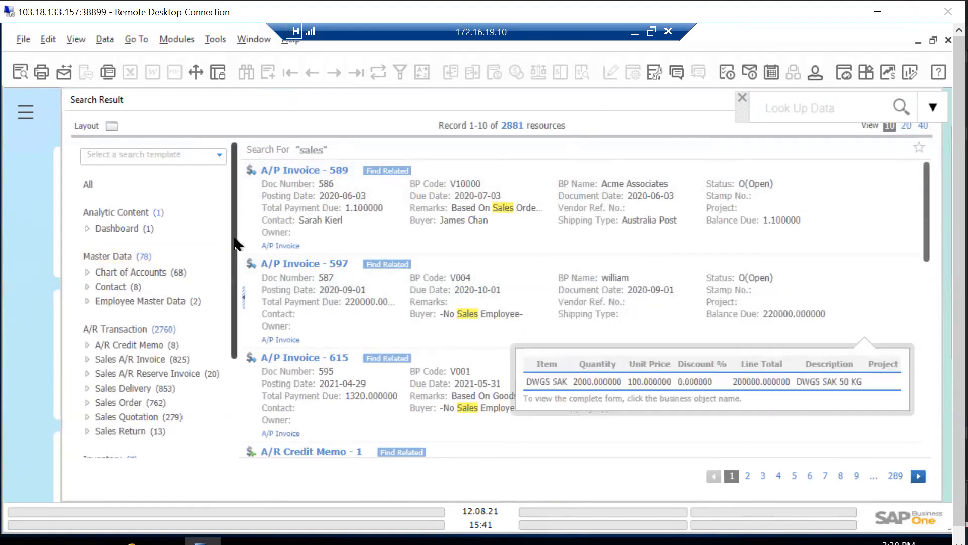
Narrow the "sales" search results to the Sales Order category under A/R Transaction
{"action": "scroll", "coordinate": [232, 250], "scroll_direction": "down", "scroll_amount": 5}
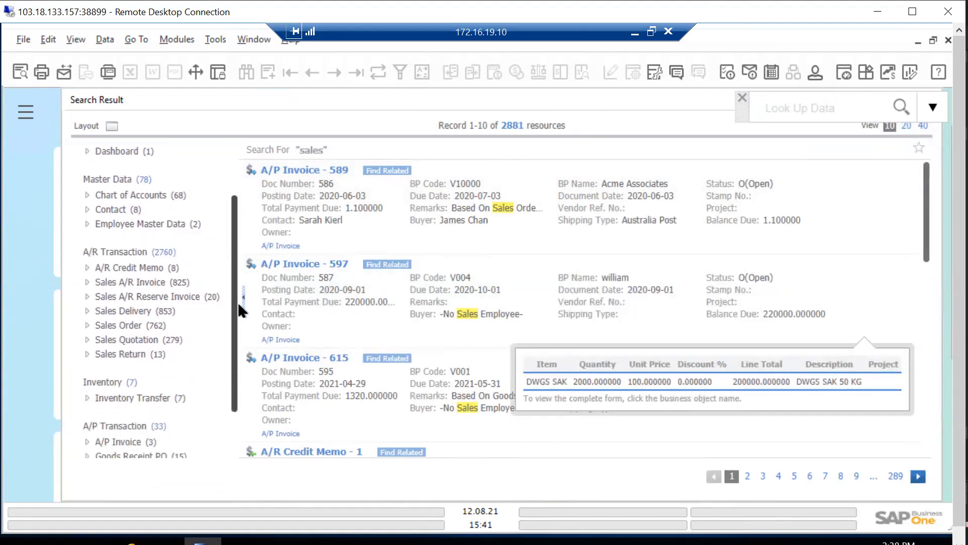
{"action": "left_click_drag", "start_coordinate": [241, 339], "coordinate": [249, 322]}
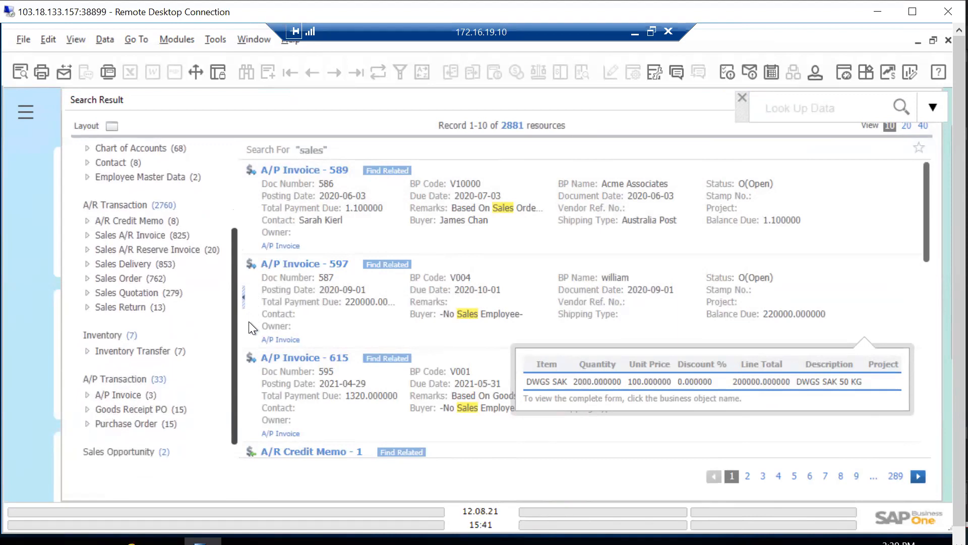
{"action": "left_click", "coordinate": [87, 281]}
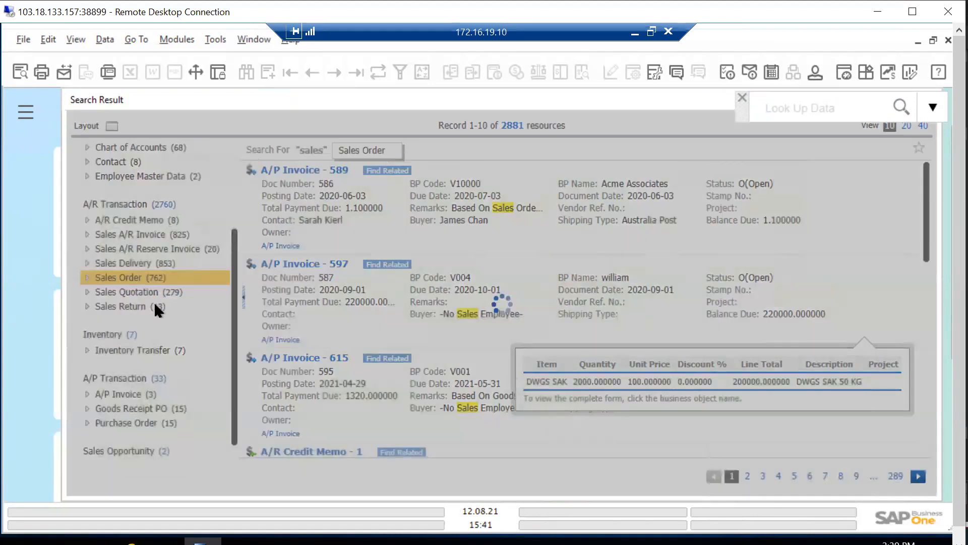
Collapse the Contact Person, BP Name, BP Code, Posting Date and Delivery Date filters under Sales Order
{"action": "left_click_drag", "start_coordinate": [235, 244], "coordinate": [234, 283]}
{"action": "left_click", "coordinate": [92, 147]}
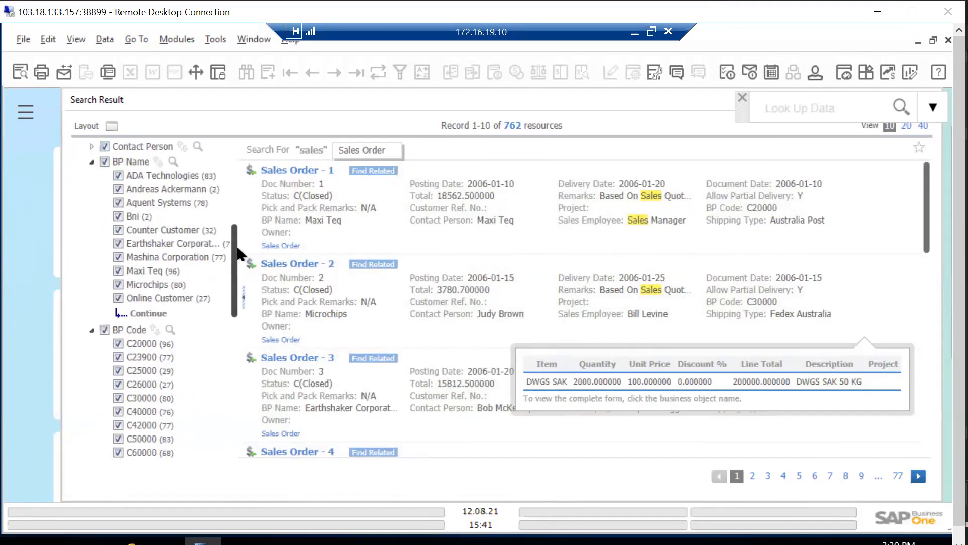
{"action": "left_click_drag", "start_coordinate": [238, 252], "coordinate": [115, 224]}
{"action": "left_click", "coordinate": [91, 236]}
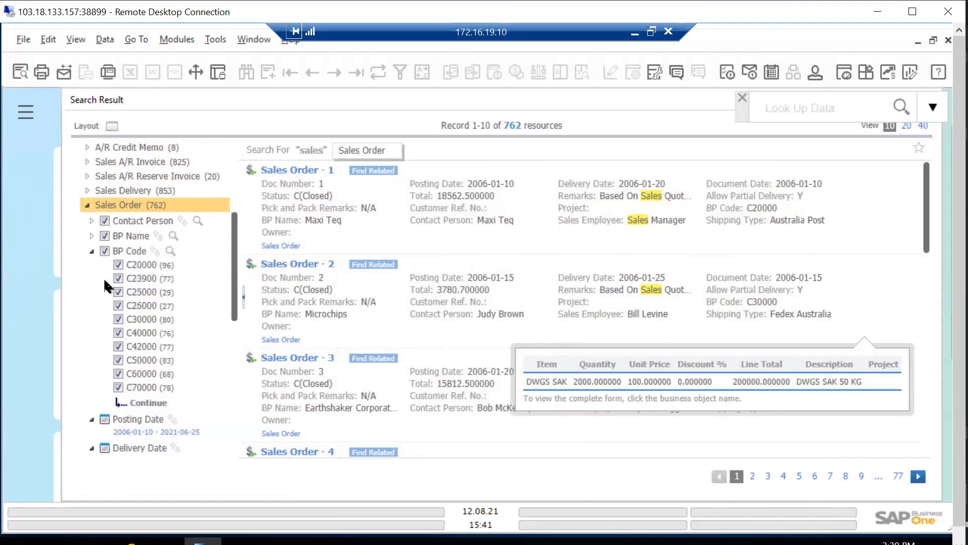
{"action": "left_click", "coordinate": [92, 249]}
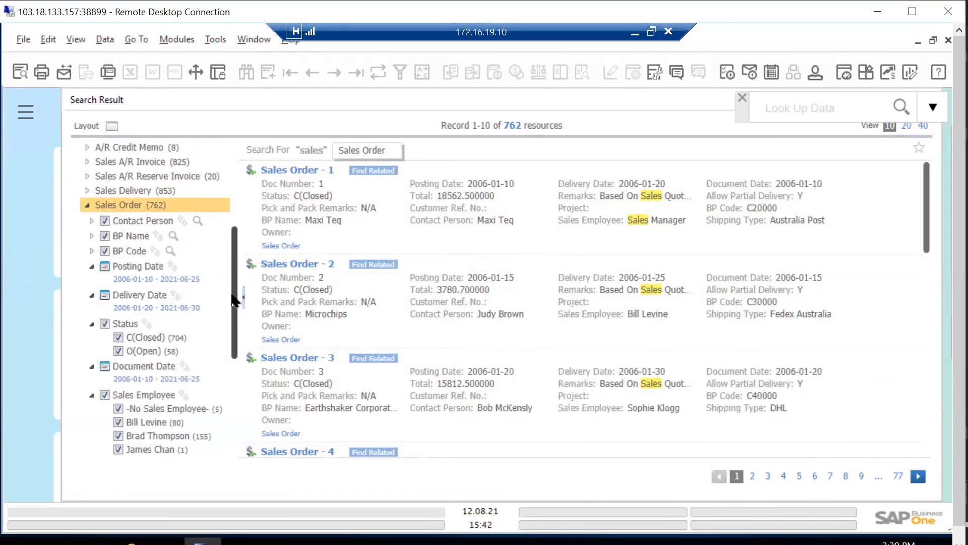
{"action": "left_click", "coordinate": [92, 266]}
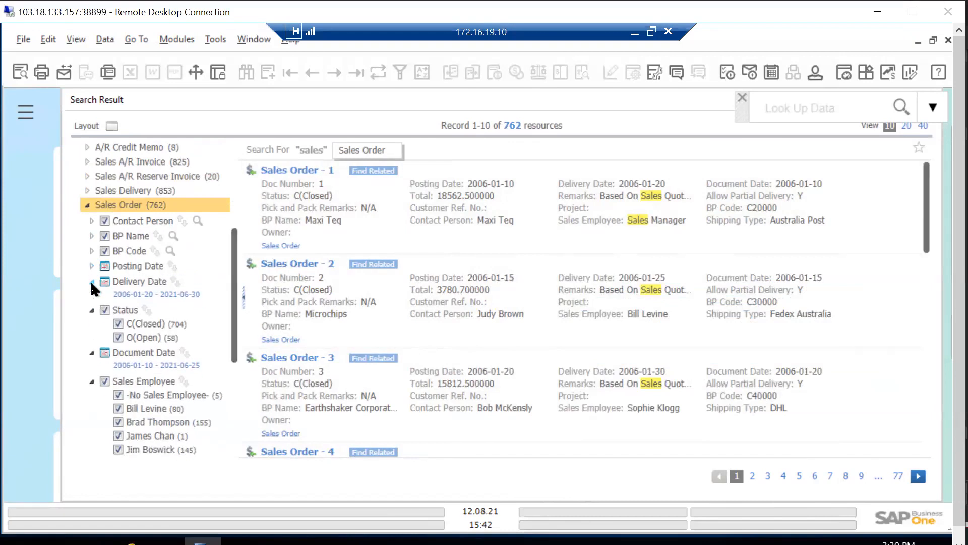
{"action": "left_click", "coordinate": [91, 280]}
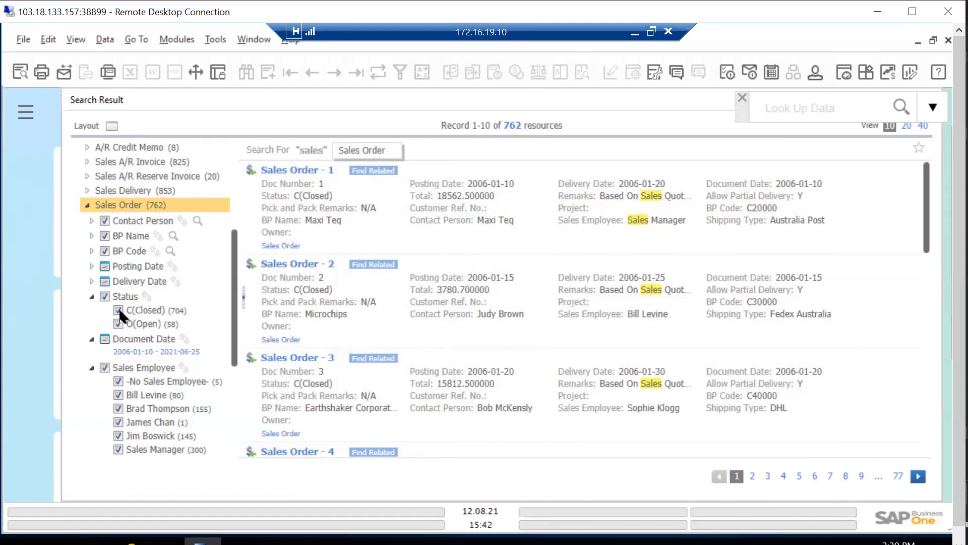
Exclude closed orders with the Status filter and sort the sales orders by status in ascending order
{"action": "left_click", "coordinate": [120, 323]}
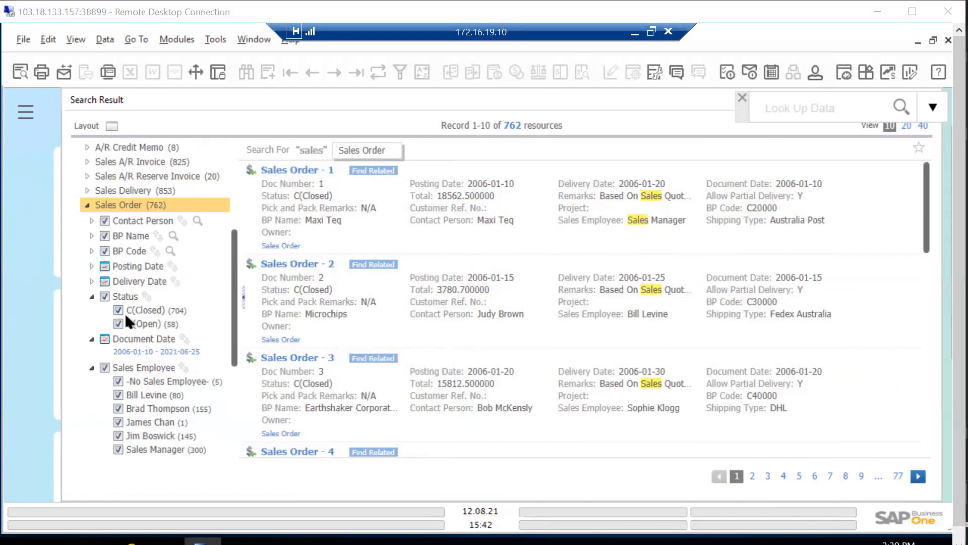
{"action": "left_click", "coordinate": [117, 310]}
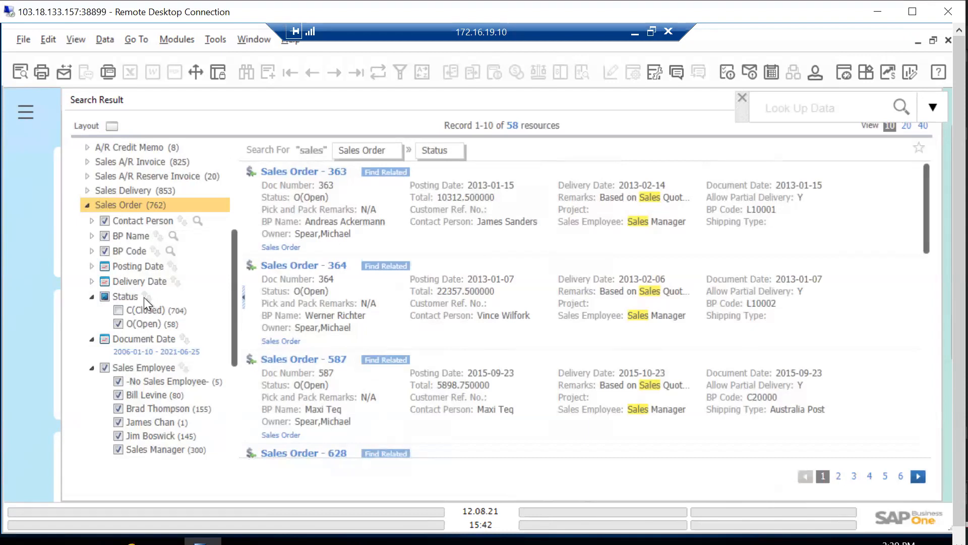
{"action": "left_click", "coordinate": [143, 295]}
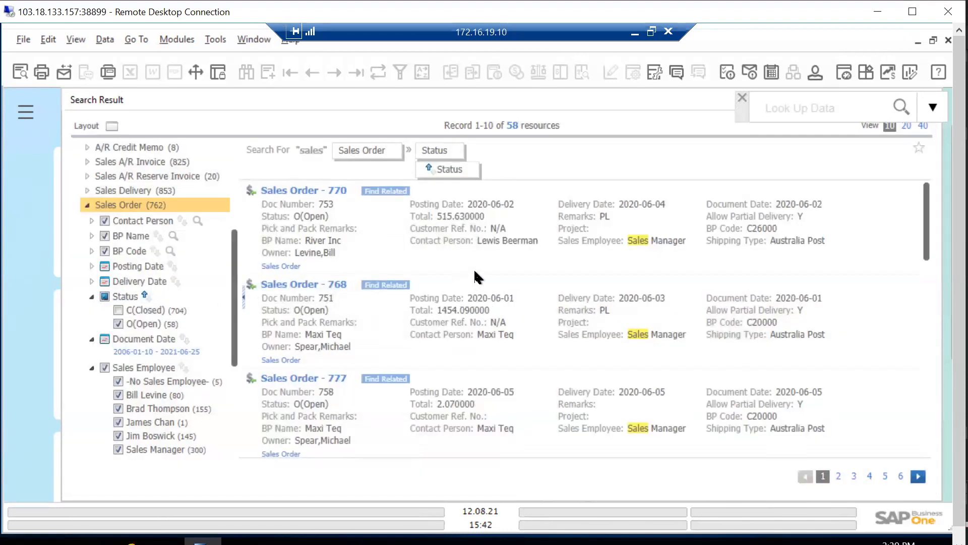
{"action": "left_click", "coordinate": [146, 296]}
{"action": "mouse_move", "coordinate": [414, 317]}
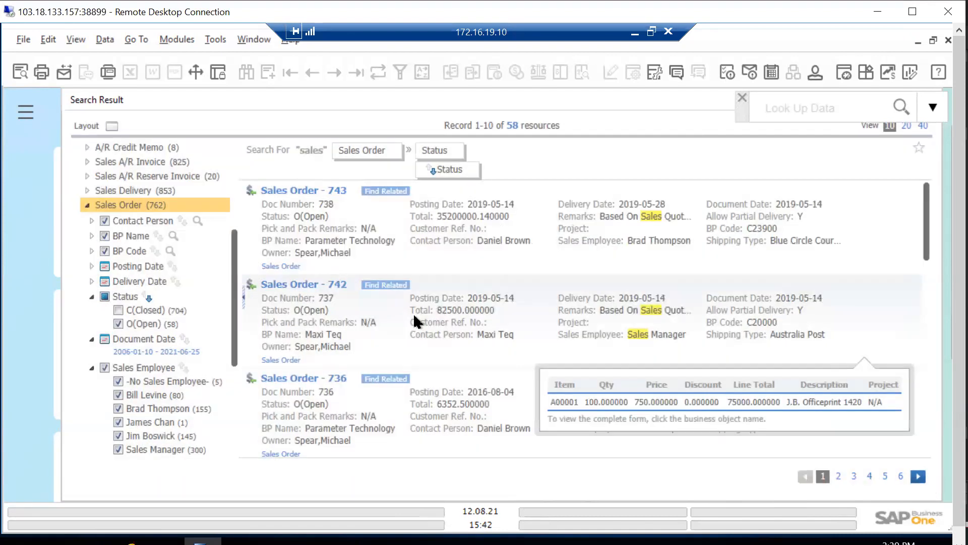
{"action": "left_click", "coordinate": [146, 296]}
Preview the item lines of sales orders 768, 770 and 777 in the search results
{"action": "mouse_move", "coordinate": [373, 304]}
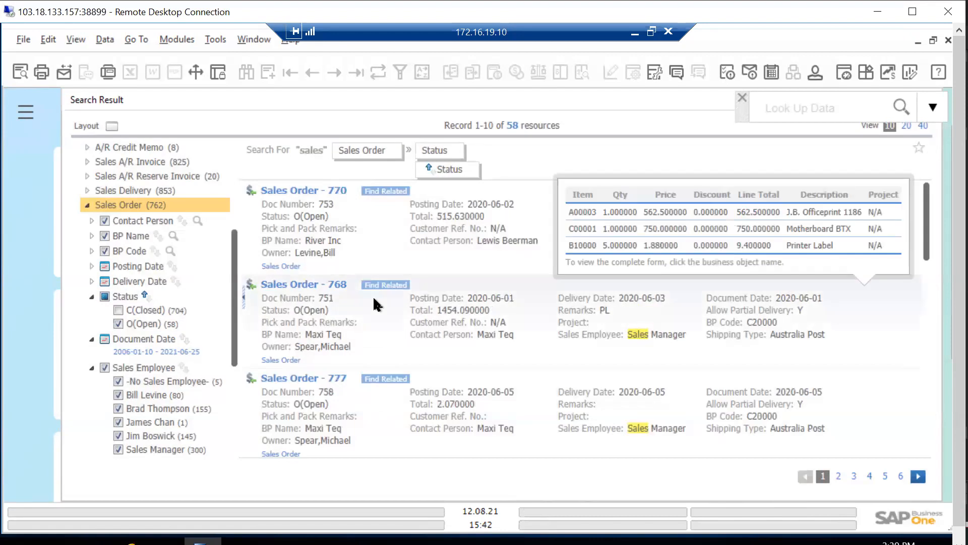
{"action": "mouse_move", "coordinate": [401, 235]}
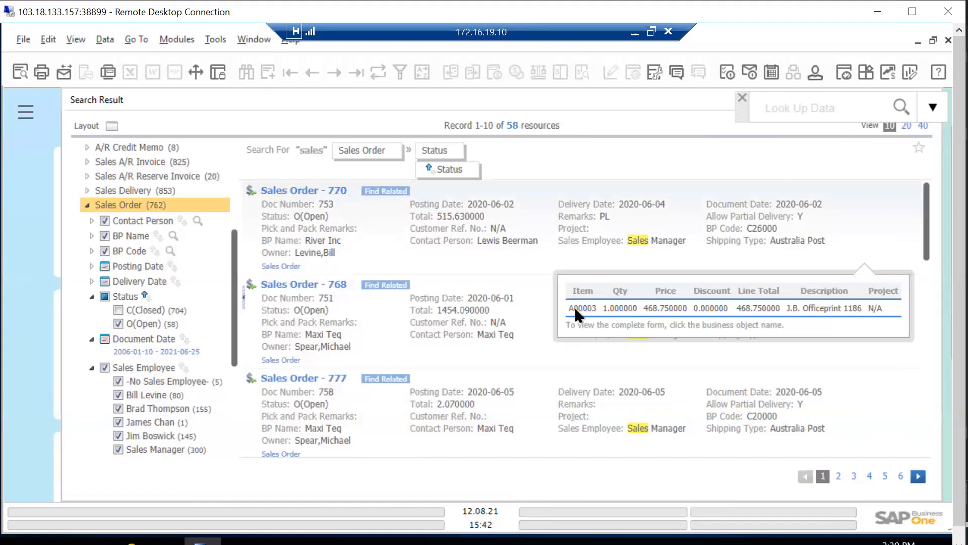
{"action": "mouse_move", "coordinate": [573, 307]}
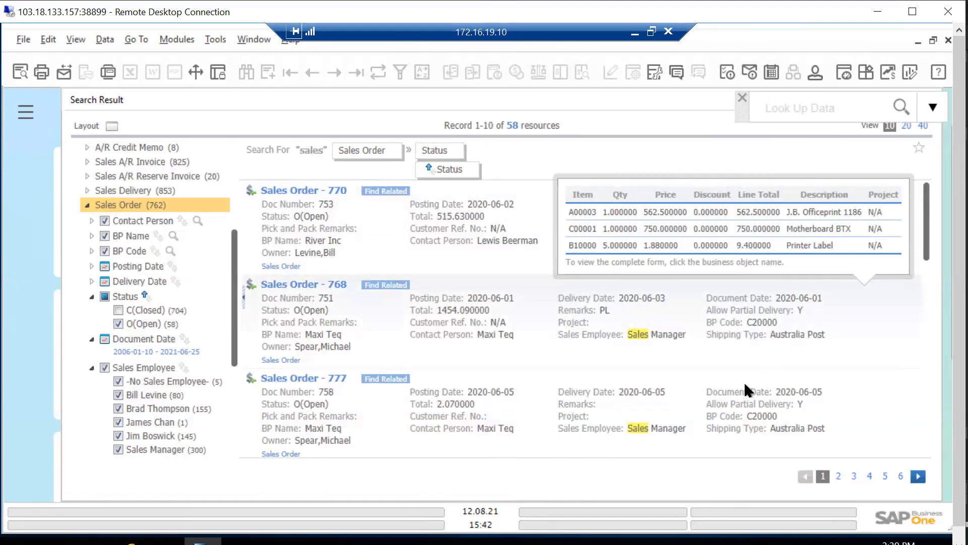
{"action": "mouse_move", "coordinate": [600, 408]}
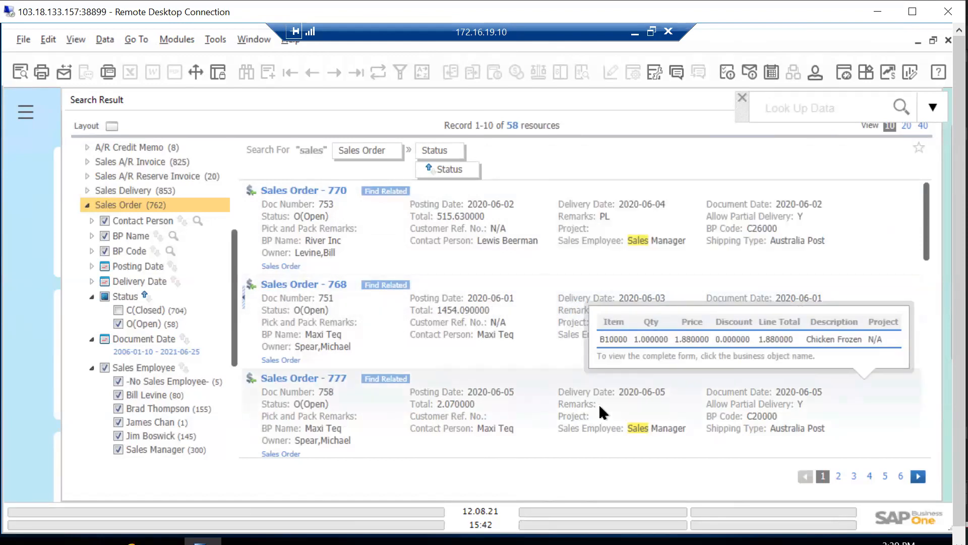
{"action": "mouse_move", "coordinate": [603, 283]}
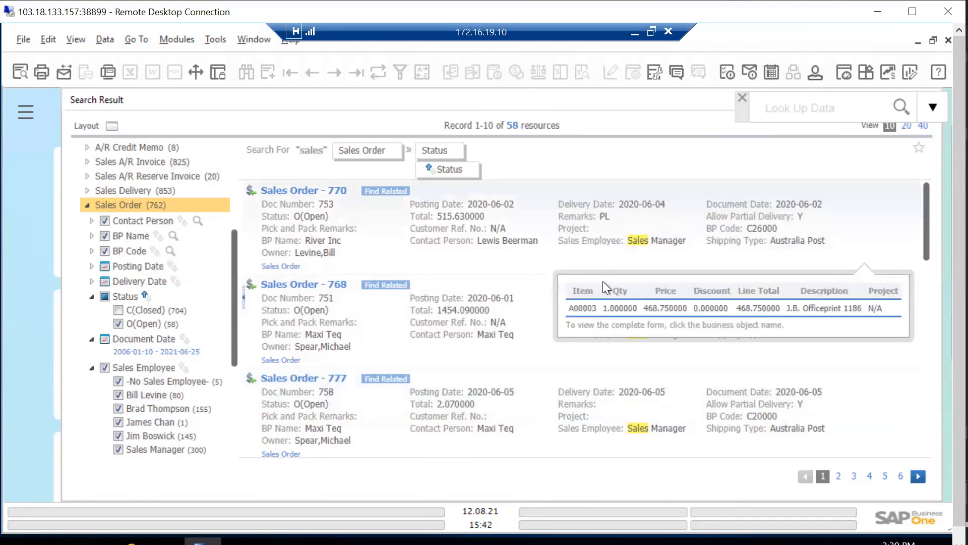
{"action": "mouse_move", "coordinate": [668, 249]}
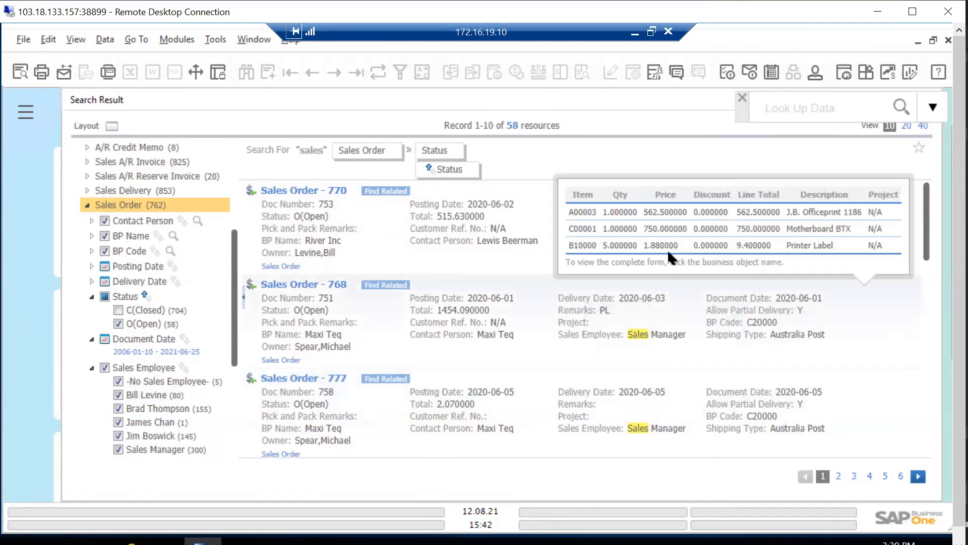
Open sales order 770 from the search results and review its contents and totals
{"action": "mouse_move", "coordinate": [347, 210]}
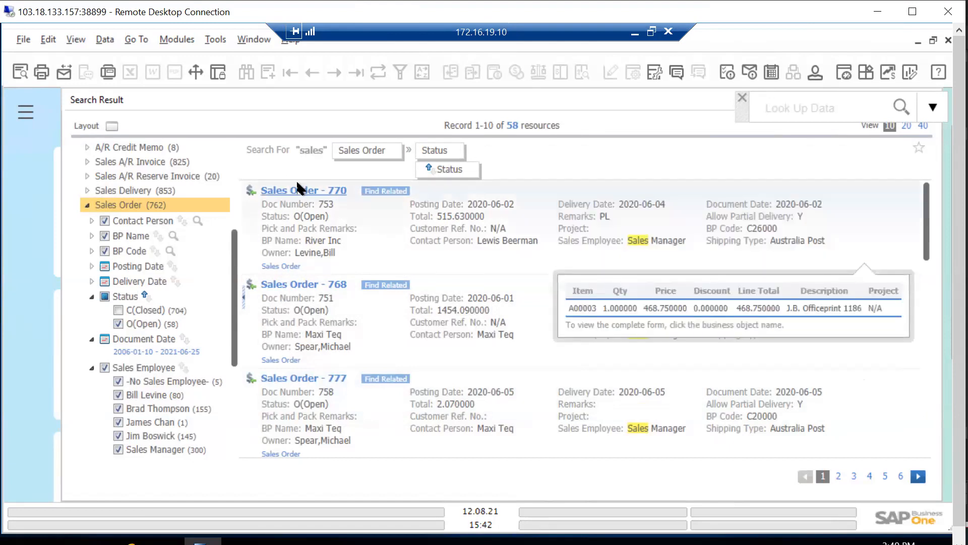
{"action": "left_click", "coordinate": [494, 257]}
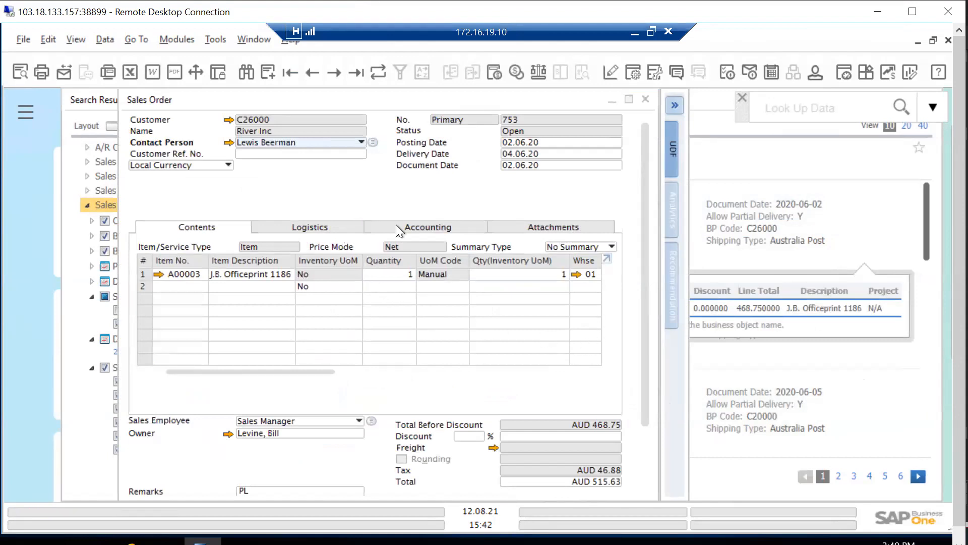
{"action": "scroll", "coordinate": [641, 258], "scroll_direction": "down", "scroll_amount": 3}
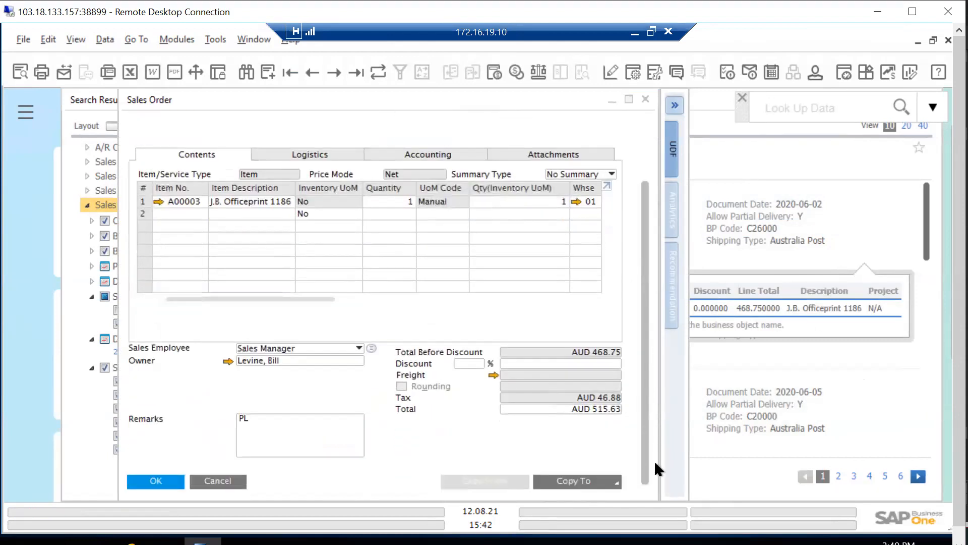
View the relationship map of the open River Inc sales order and return to the order
{"action": "scroll", "coordinate": [625, 181], "scroll_direction": "up", "scroll_amount": 3}
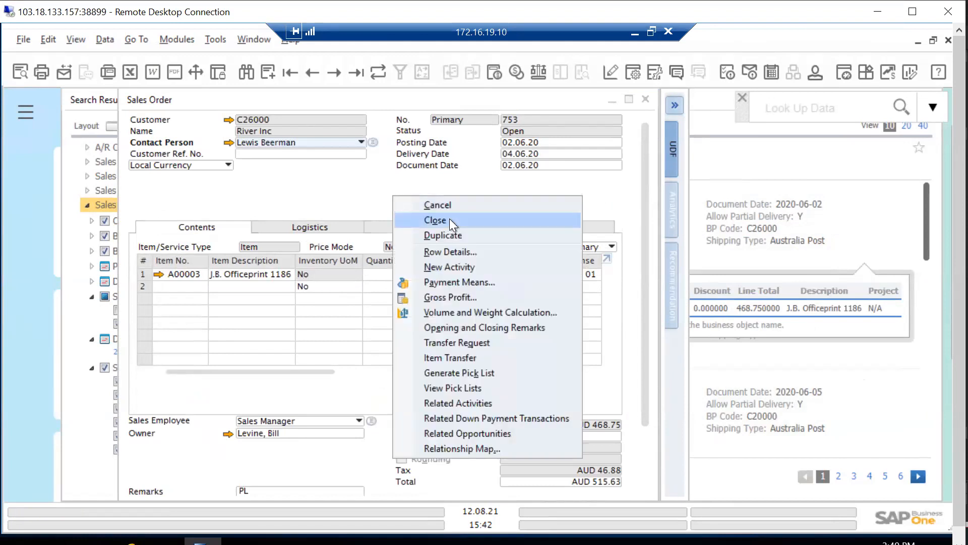
{"action": "left_click", "coordinate": [480, 449]}
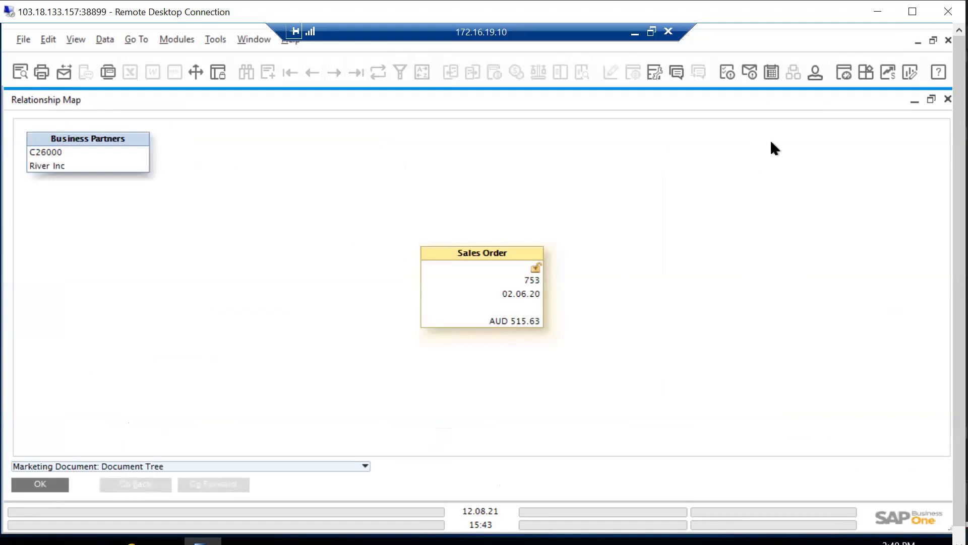
{"action": "left_click", "coordinate": [931, 99]}
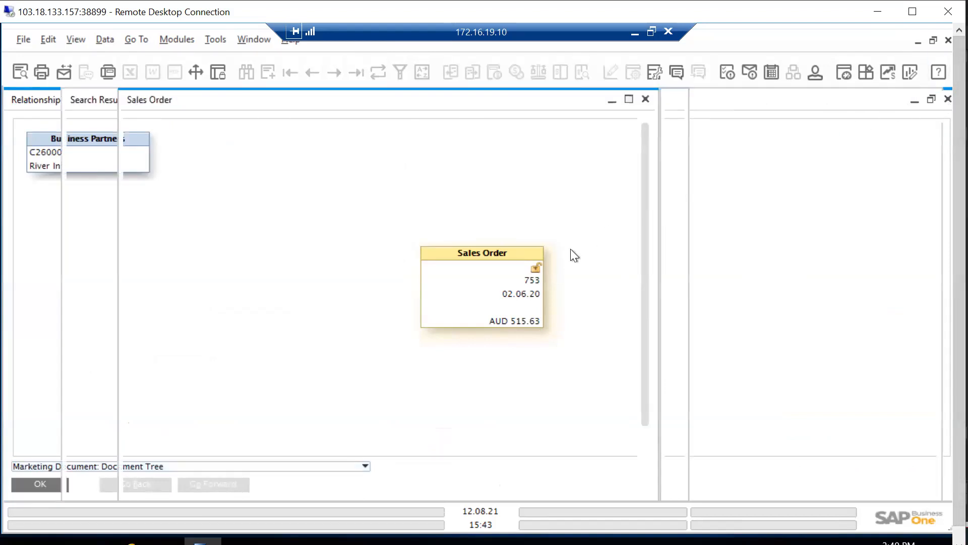
Review the order's gross profit and the master data of item A00003, and close both windows
{"action": "right_click", "coordinate": [386, 194]}
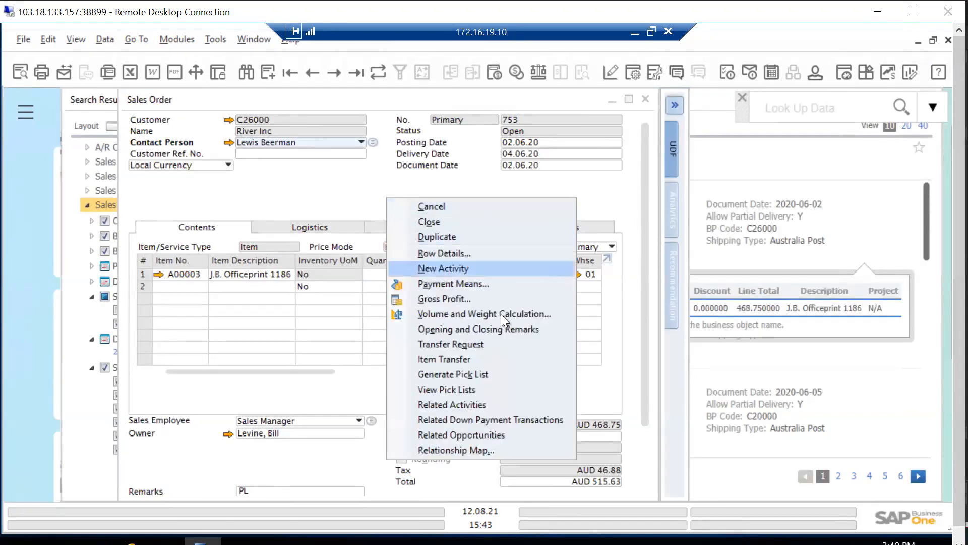
{"action": "left_click", "coordinate": [434, 299]}
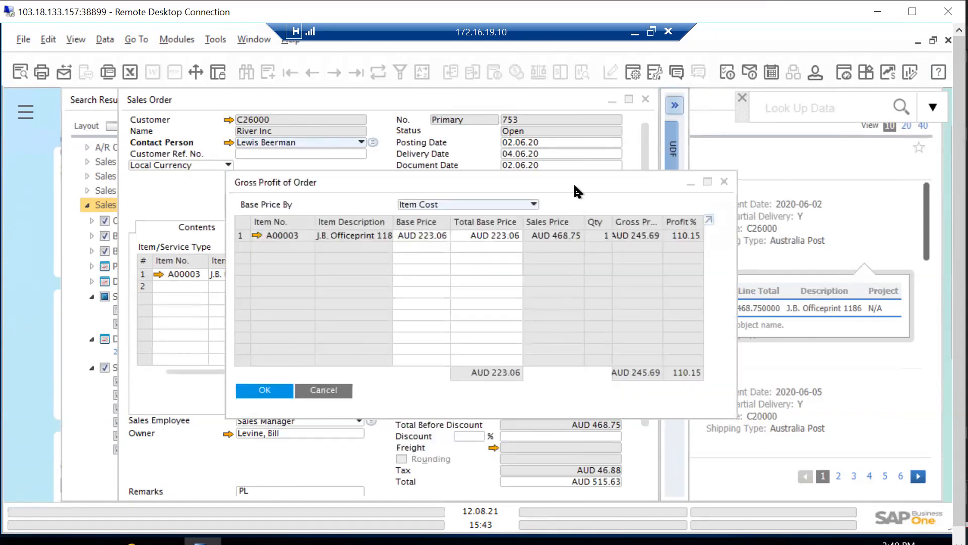
{"action": "left_click_drag", "start_coordinate": [637, 170], "coordinate": [662, 173]}
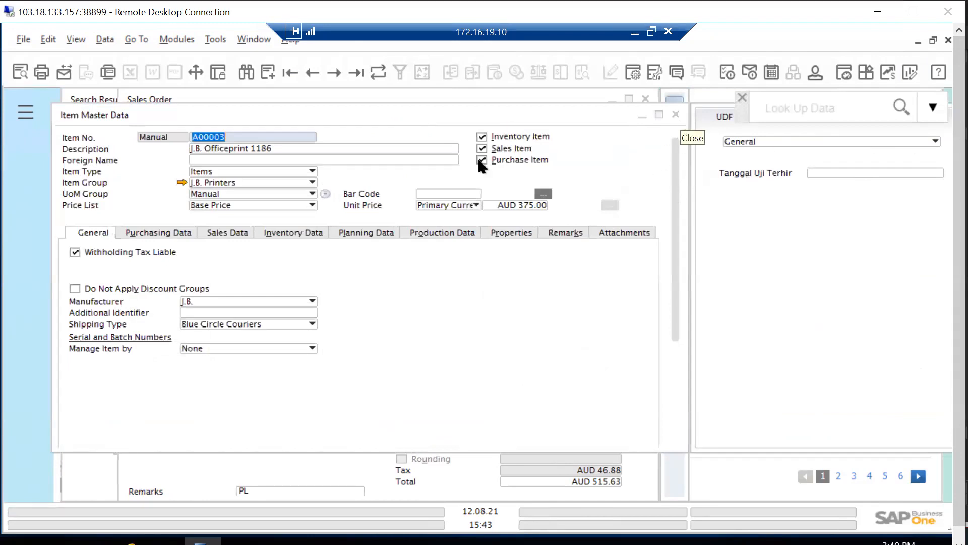
{"action": "left_click", "coordinate": [325, 230]}
{"action": "left_click", "coordinate": [675, 114]}
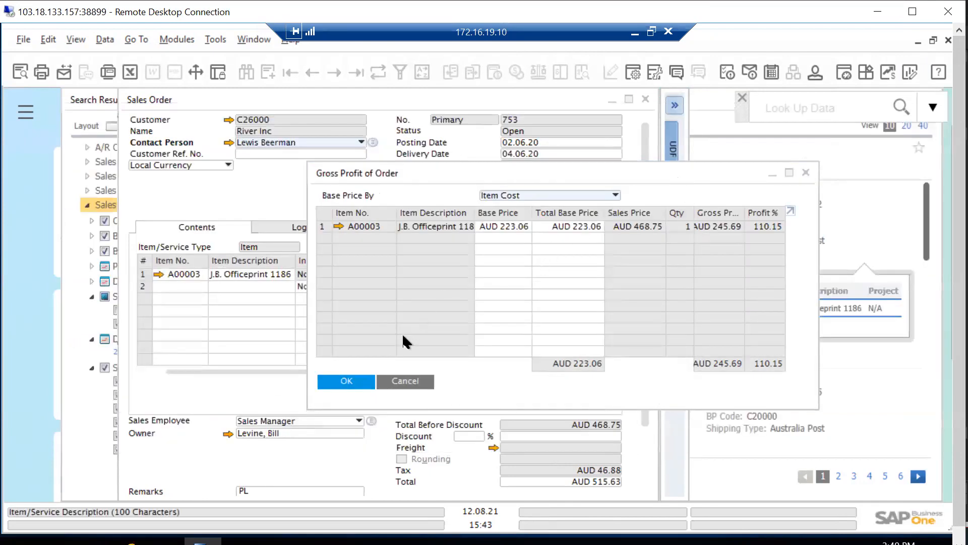
{"action": "left_click", "coordinate": [805, 172]}
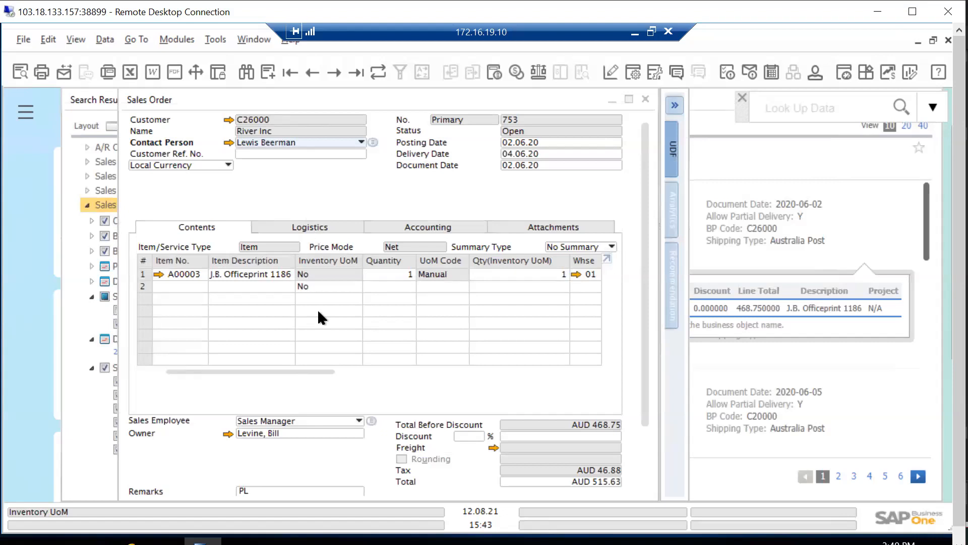
{"action": "right_click", "coordinate": [434, 201]}
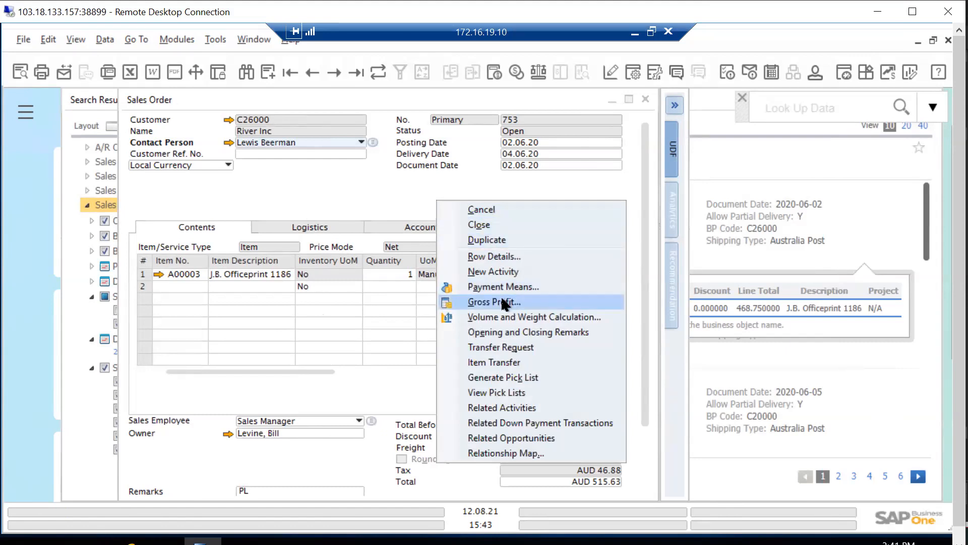
{"action": "left_click", "coordinate": [381, 171]}
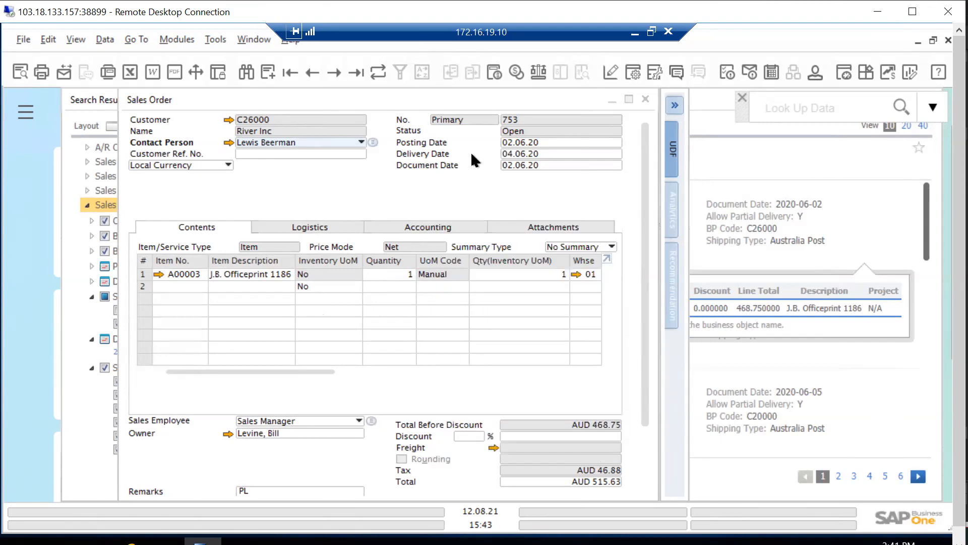
Close the open sales order and collapse the Status, Document Date and Sales Employee filters in the search results
{"action": "left_click", "coordinate": [645, 99]}
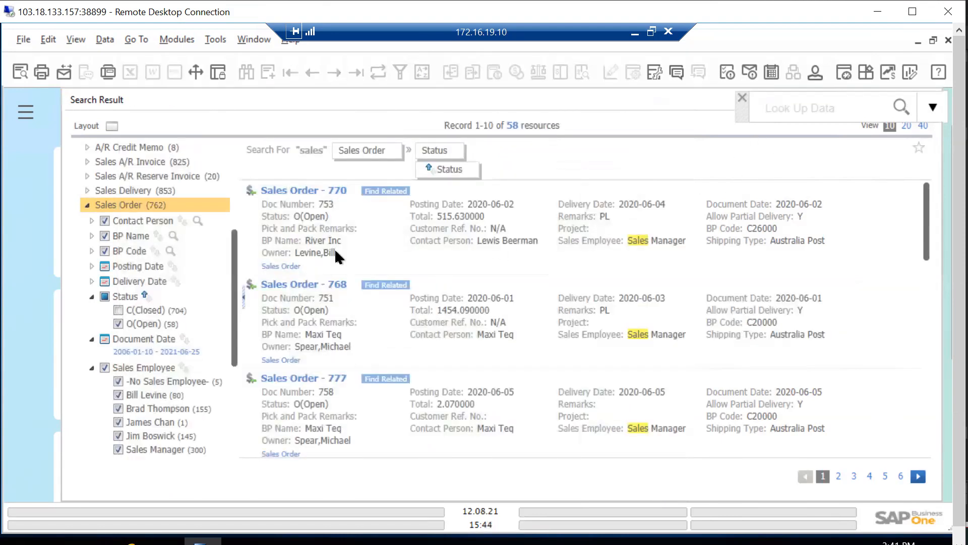
{"action": "left_click", "coordinate": [91, 297]}
{"action": "left_click", "coordinate": [90, 313]}
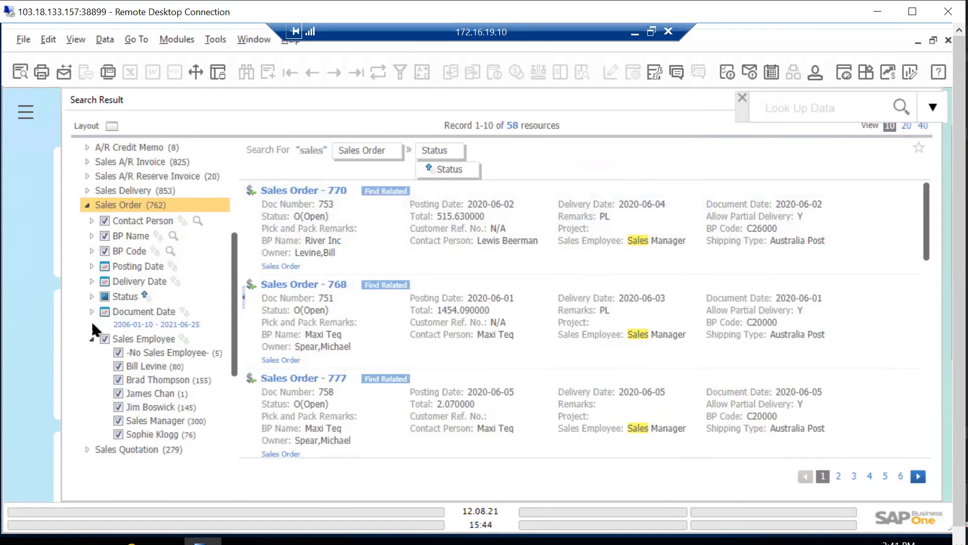
{"action": "left_click", "coordinate": [92, 326]}
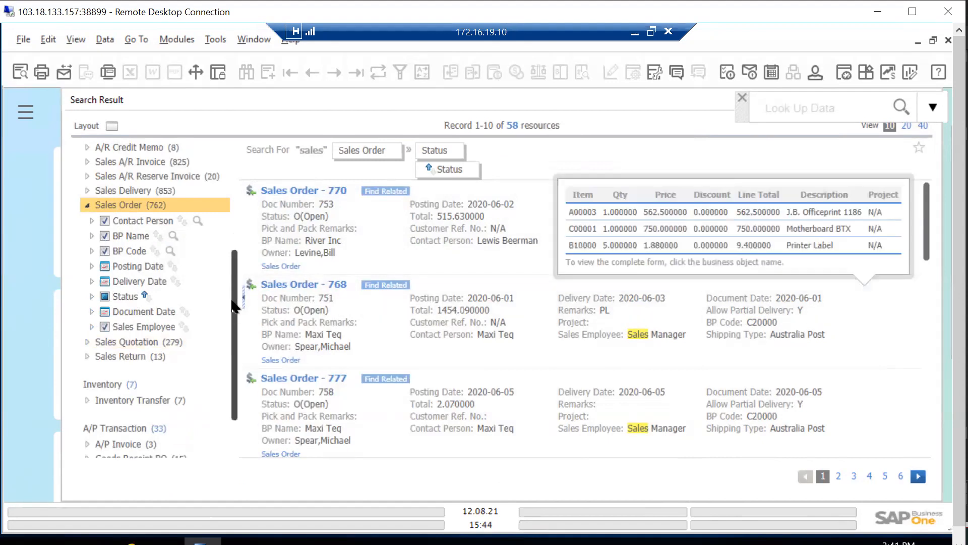
Look through the remaining result categories and close the search results to return to the cockpit
{"action": "scroll", "coordinate": [234, 319], "scroll_direction": "up", "scroll_amount": 5}
{"action": "scroll", "coordinate": [233, 338], "scroll_direction": "down", "scroll_amount": 4}
{"action": "scroll", "coordinate": [233, 344], "scroll_direction": "down", "scroll_amount": 4}
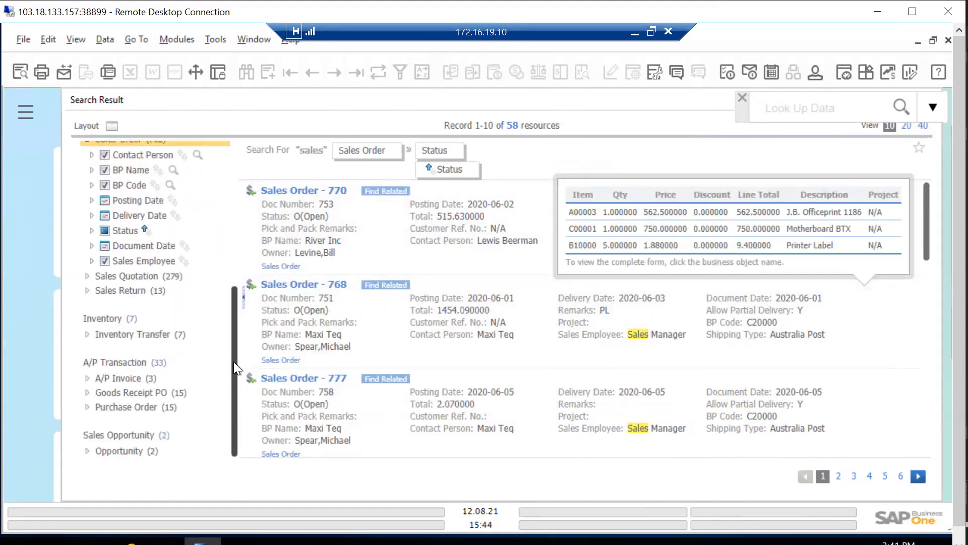
{"action": "scroll", "coordinate": [256, 186], "scroll_direction": "up", "scroll_amount": 10}
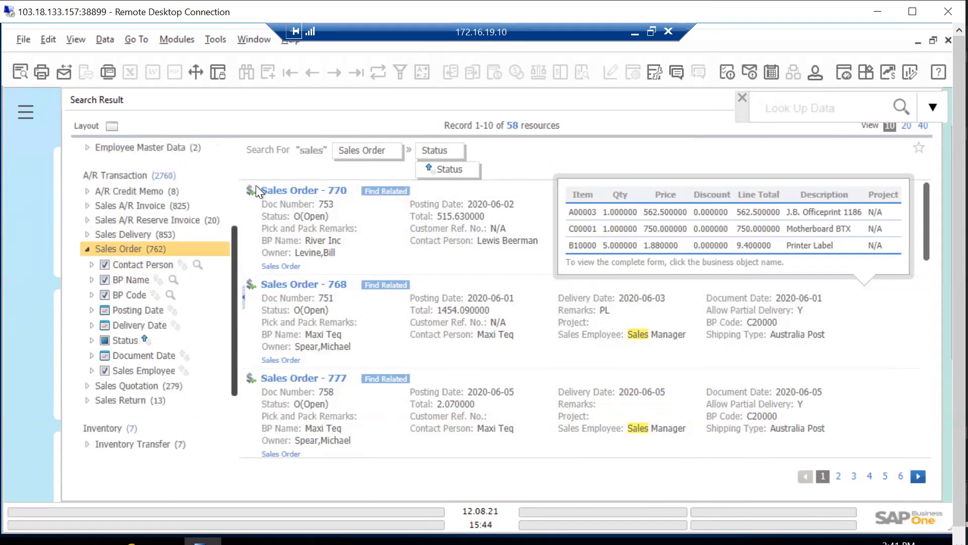
{"action": "left_click", "coordinate": [742, 99]}
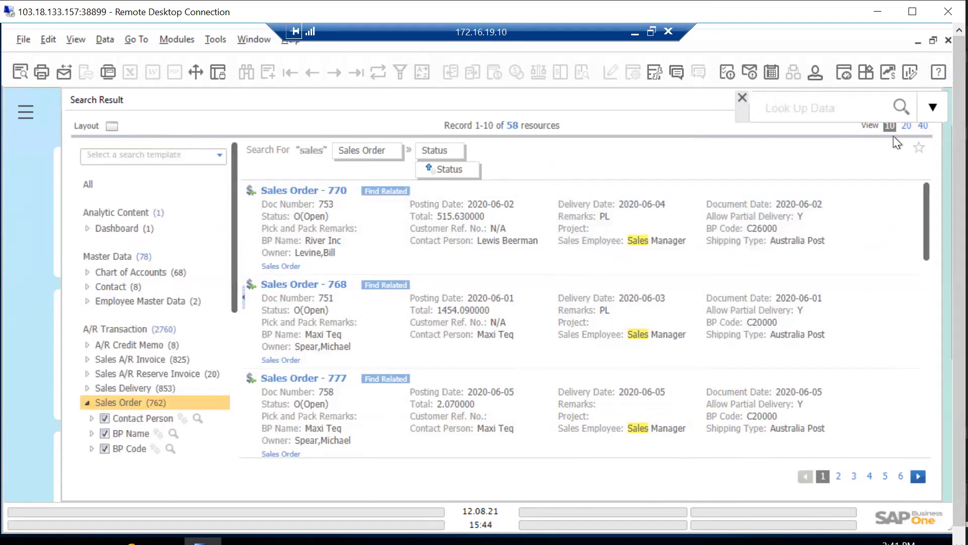
{"action": "key", "text": "Escape"}
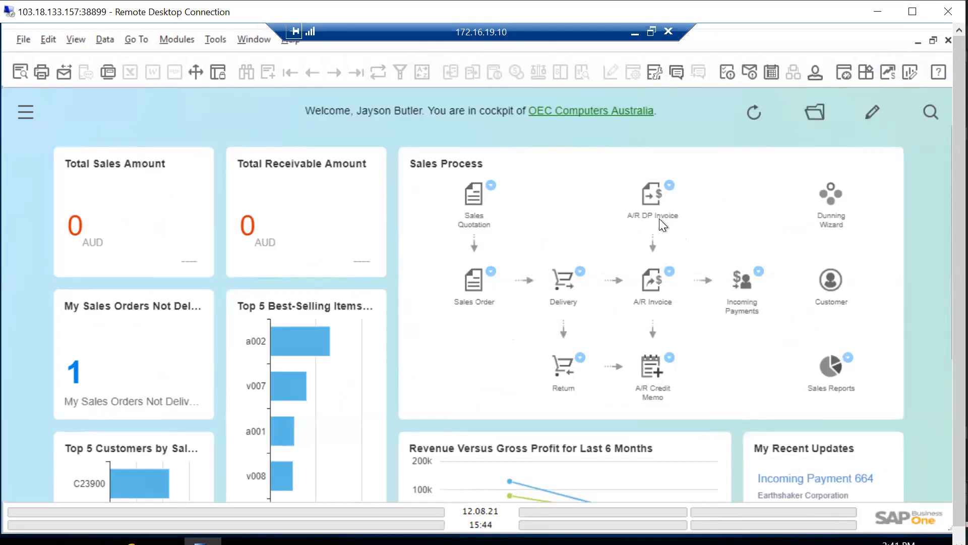
Open the Sales Order form from the Sales - A/R module and display the last order's header
{"action": "left_click", "coordinate": [26, 114]}
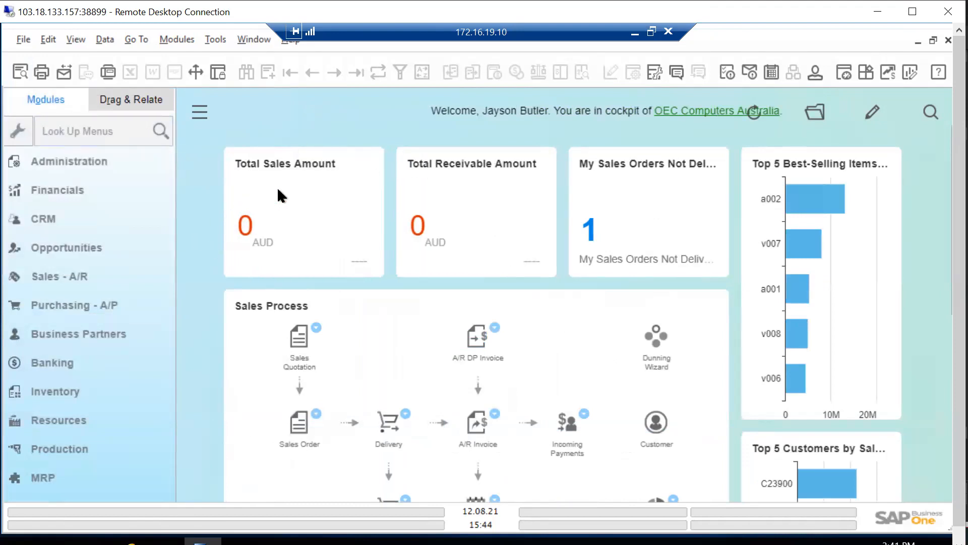
{"action": "left_click", "coordinate": [68, 280]}
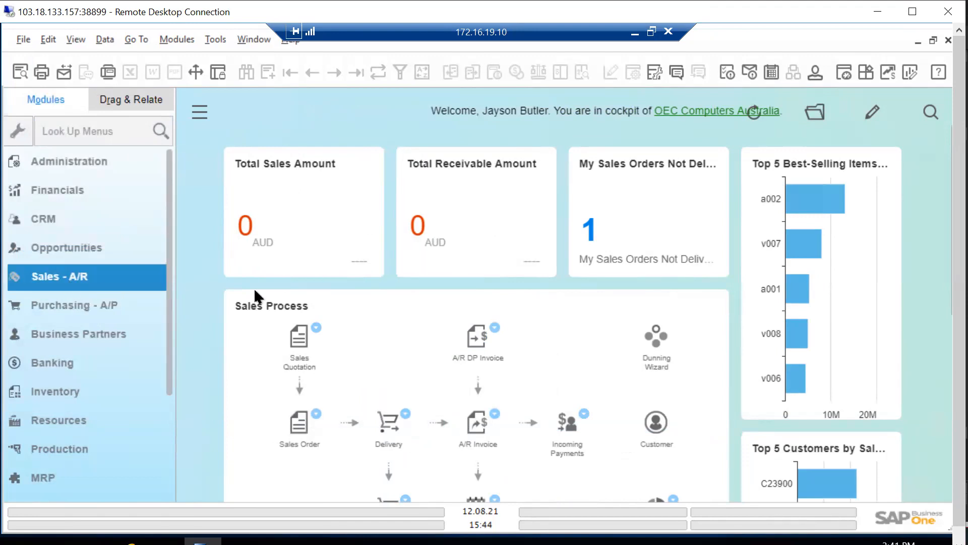
{"action": "left_click", "coordinate": [92, 238]}
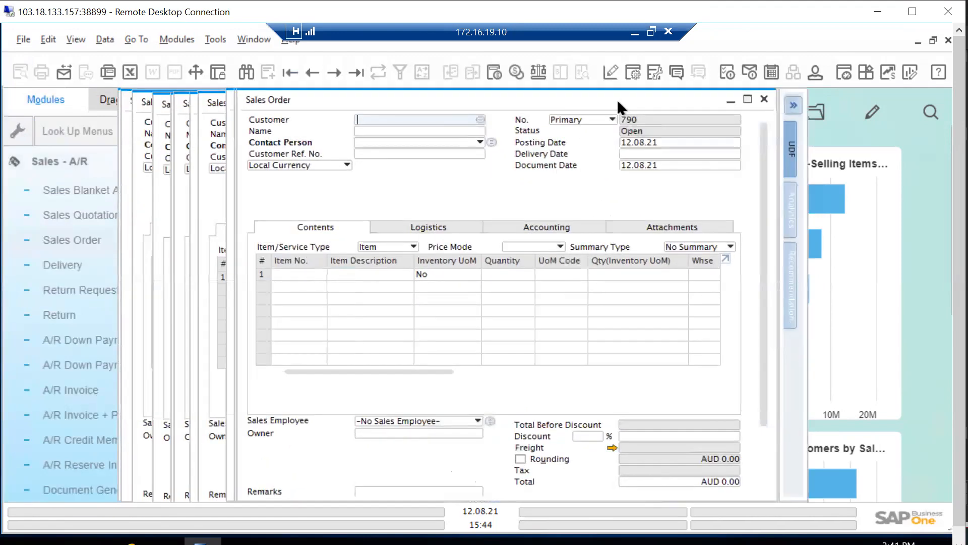
{"action": "left_click_drag", "start_coordinate": [617, 101], "coordinate": [620, 125]}
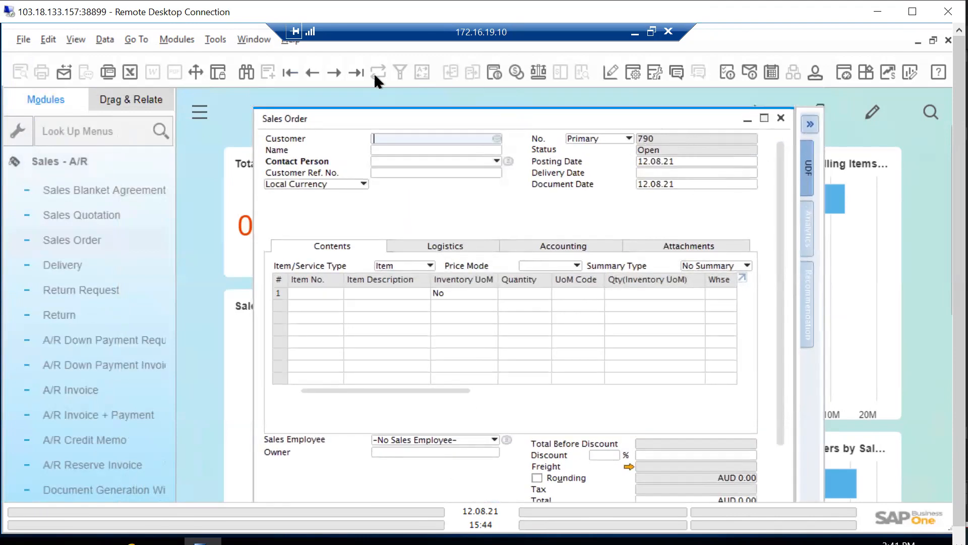
{"action": "left_click", "coordinate": [358, 70]}
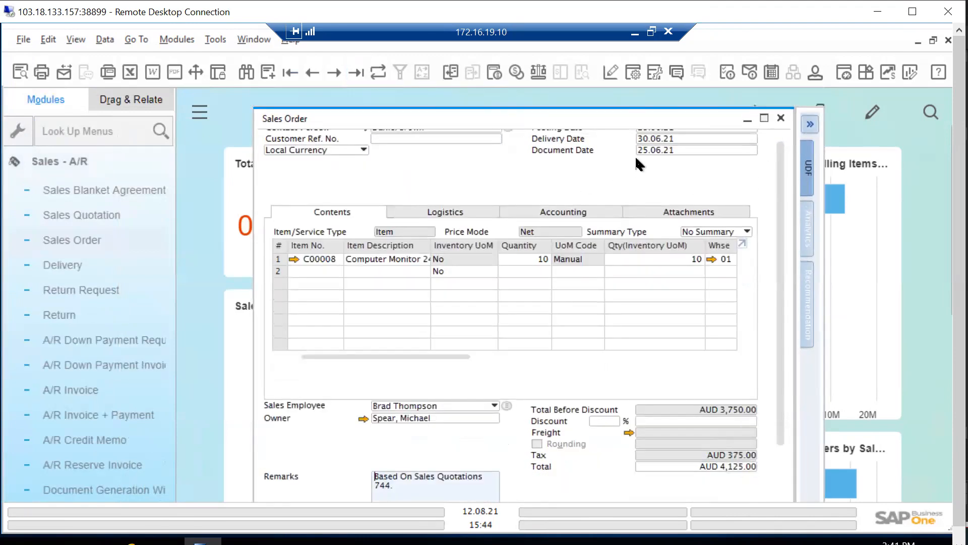
{"action": "left_click_drag", "start_coordinate": [779, 212], "coordinate": [776, 135]}
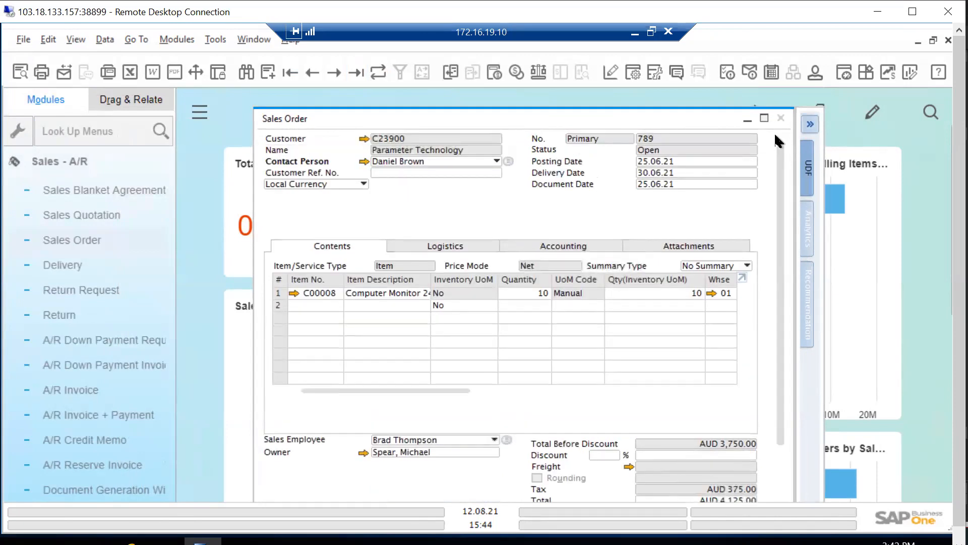
Relate the order's customer code to Sales Quotation under Sales - A/R in Drag & Relate to list that customer's quotations
{"action": "left_click", "coordinate": [160, 108]}
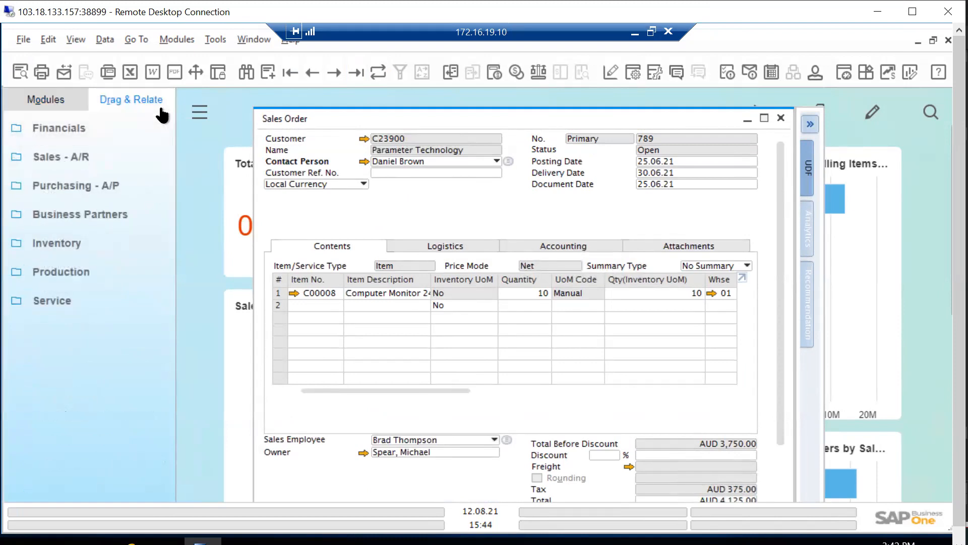
{"action": "left_click", "coordinate": [71, 158]}
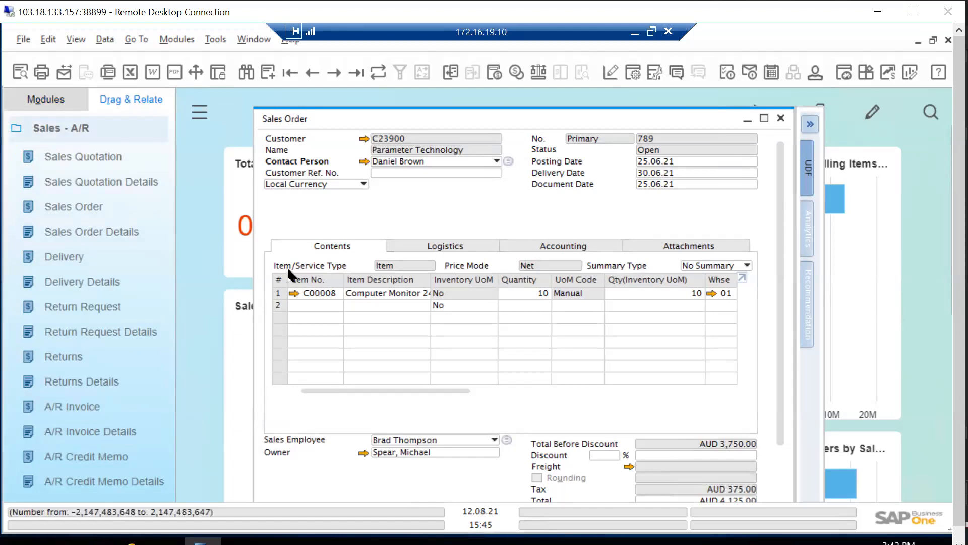
{"action": "left_click", "coordinate": [100, 129]}
{"action": "left_click", "coordinate": [75, 157]}
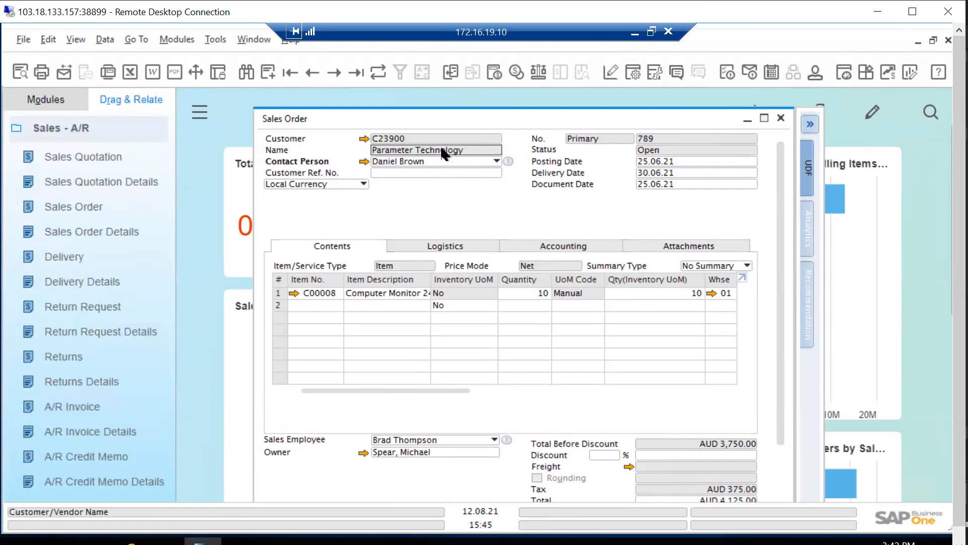
{"action": "left_click_drag", "start_coordinate": [427, 170], "coordinate": [104, 156]}
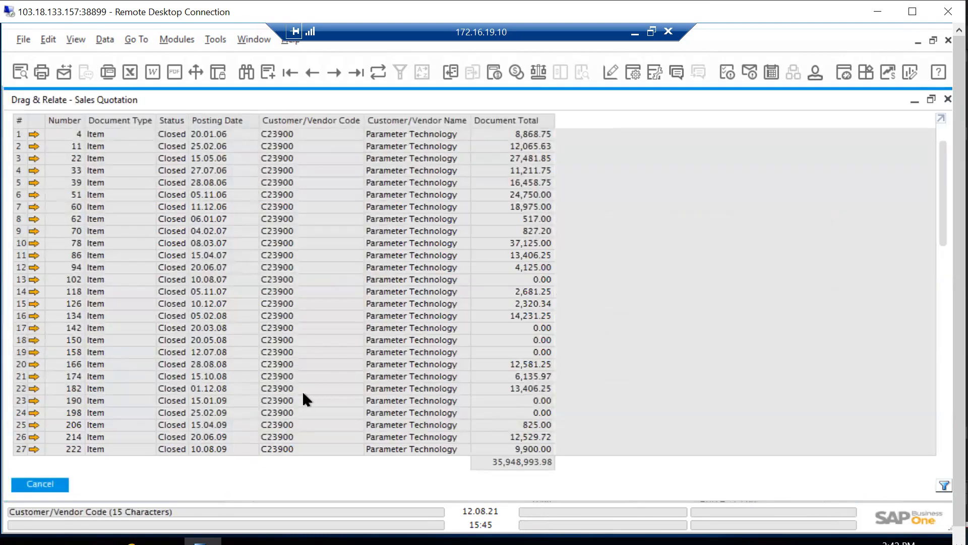
Browse the related quotations, open the one posted on 27.07.06 and review all columns of its item lines
{"action": "scroll", "coordinate": [193, 251], "scroll_direction": "down", "scroll_amount": 2}
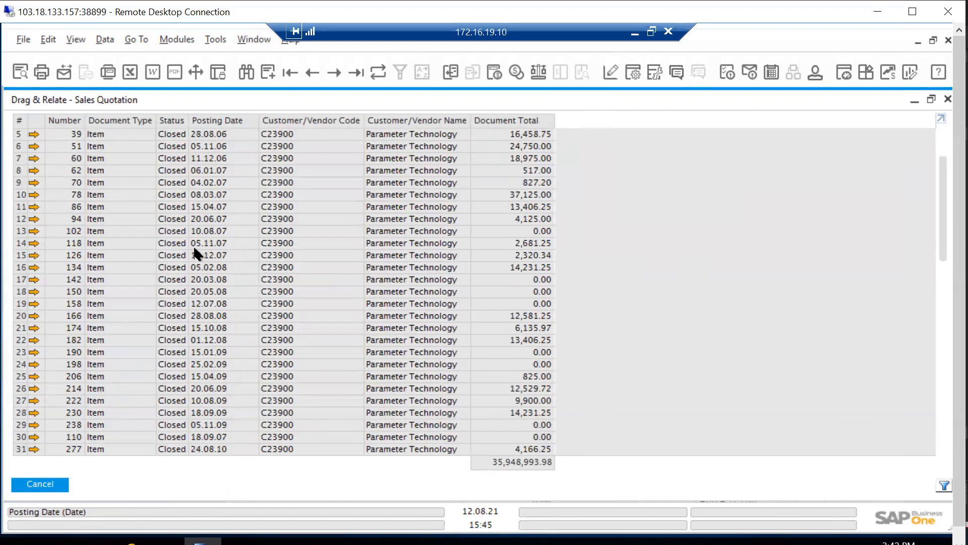
{"action": "scroll", "coordinate": [194, 251], "scroll_direction": "down", "scroll_amount": 3}
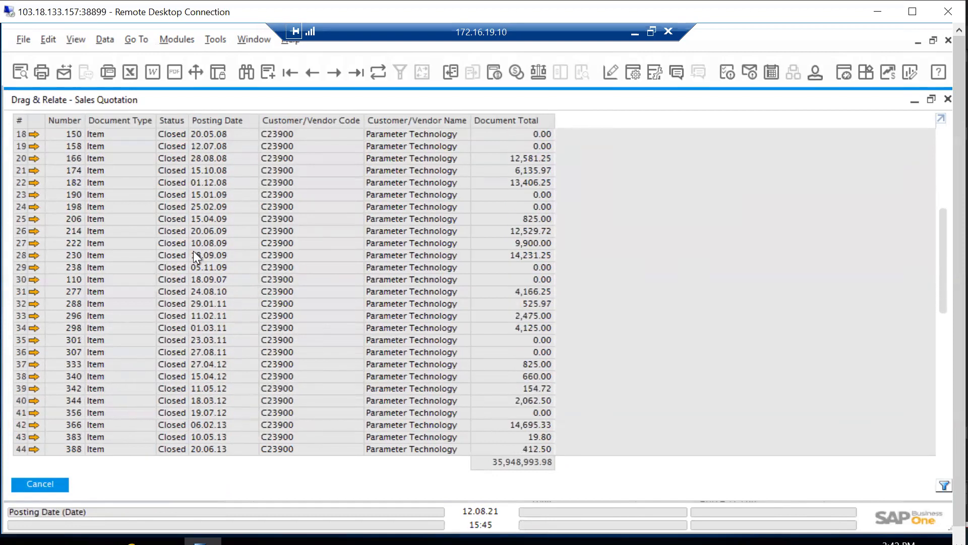
{"action": "scroll", "coordinate": [192, 250], "scroll_direction": "up", "scroll_amount": 5}
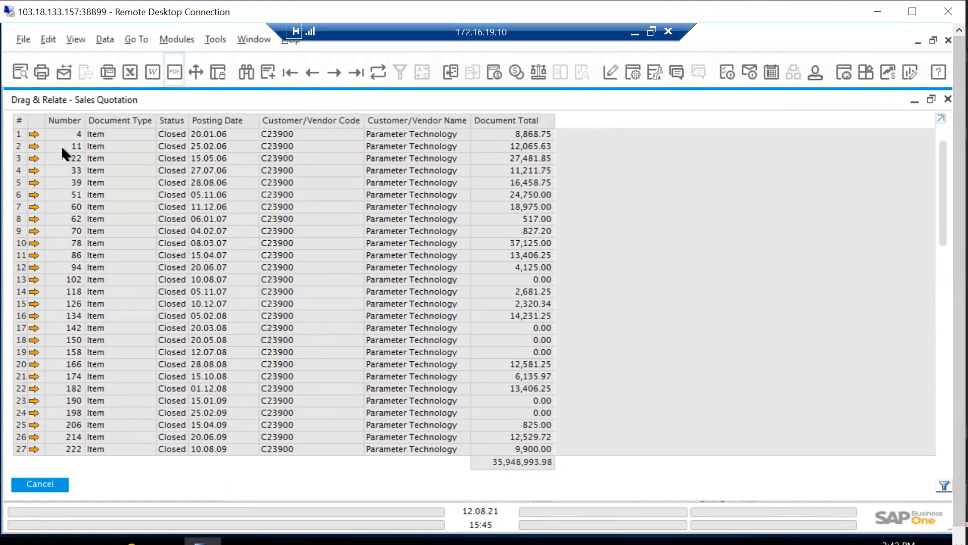
{"action": "left_click", "coordinate": [34, 171]}
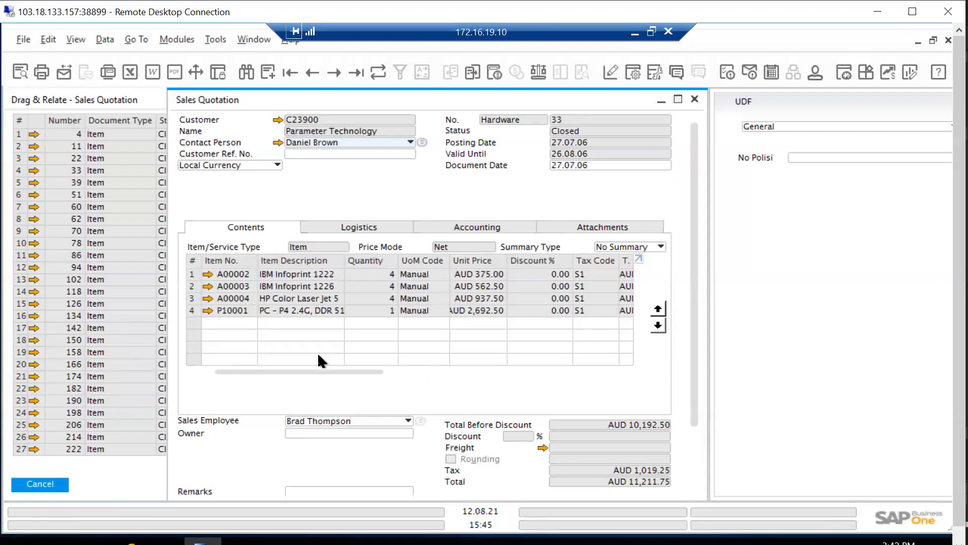
{"action": "left_click_drag", "start_coordinate": [320, 372], "coordinate": [572, 384]}
{"action": "left_click_drag", "start_coordinate": [503, 373], "coordinate": [249, 385]}
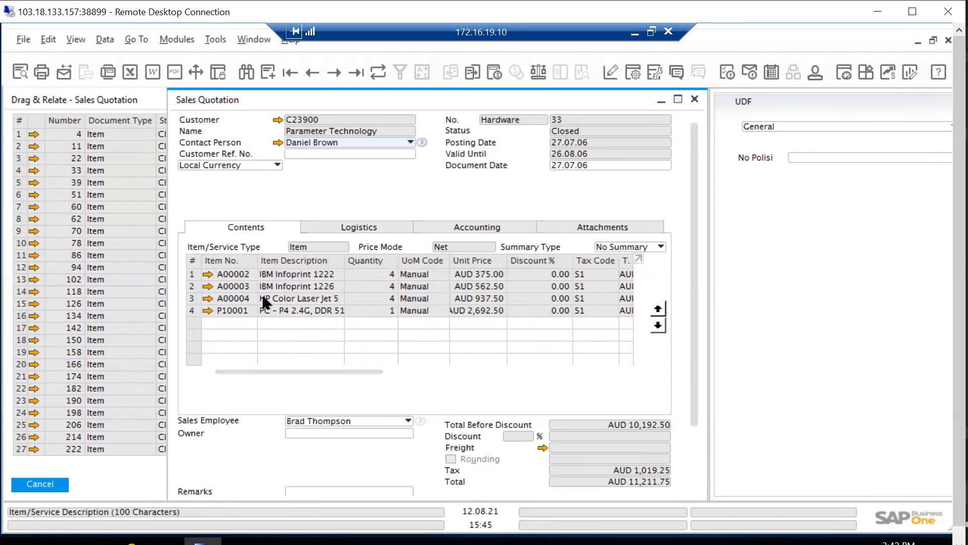
Copy the quotation's item table and paste it at cell A1 of Sheet1 in the Excel workbook poin demo
{"action": "right_click", "coordinate": [235, 266]}
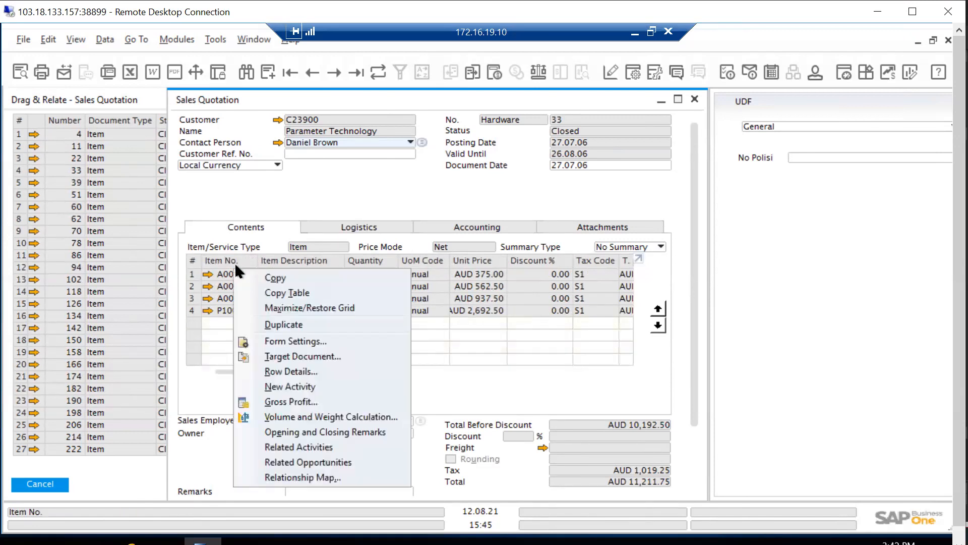
{"action": "left_click", "coordinate": [282, 293]}
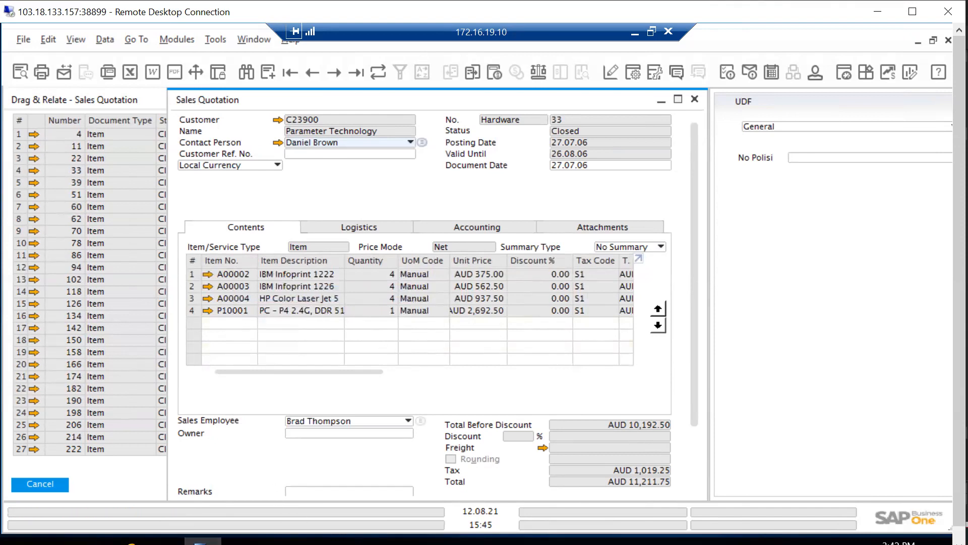
{"action": "key", "text": "Tab"}
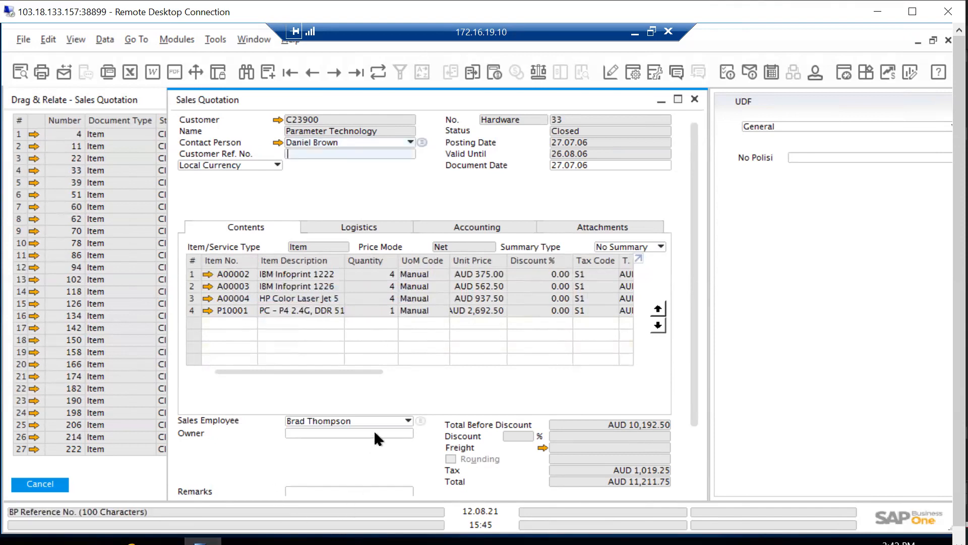
{"action": "key", "text": "alt+Tab"}
{"action": "key", "text": "alt+Tab"}
{"action": "key", "text": "alt+Tab"}
{"action": "key", "text": "alt+Tab"}
{"action": "key", "text": "alt+Tab"}
{"action": "key", "text": "alt+Tab"}
{"action": "key", "text": "alt+Tab"}
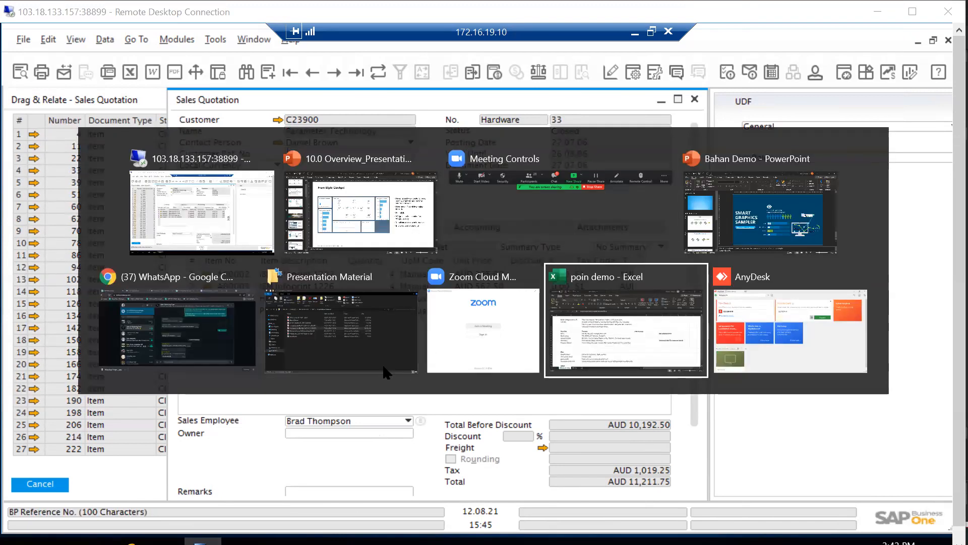
{"action": "left_click", "coordinate": [204, 497]}
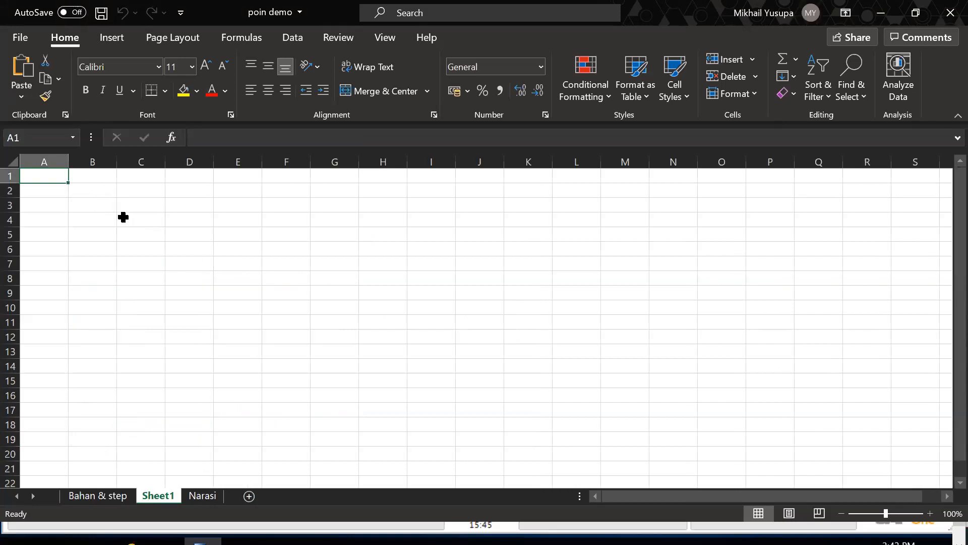
{"action": "key", "text": "ctrl+v"}
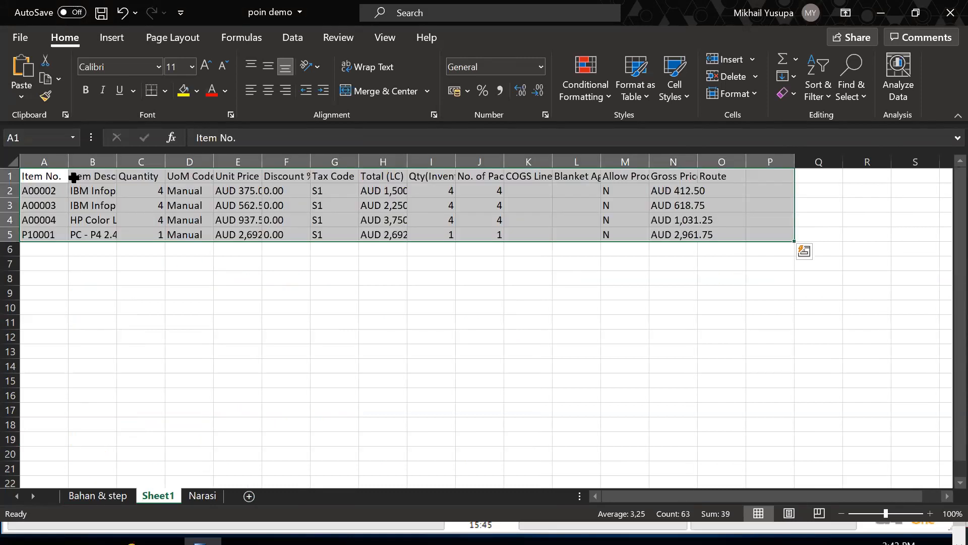
Select the range A1:O7 containing the pasted item table and copy it
{"action": "left_click", "coordinate": [266, 319]}
{"action": "left_click_drag", "start_coordinate": [43, 177], "coordinate": [746, 263]}
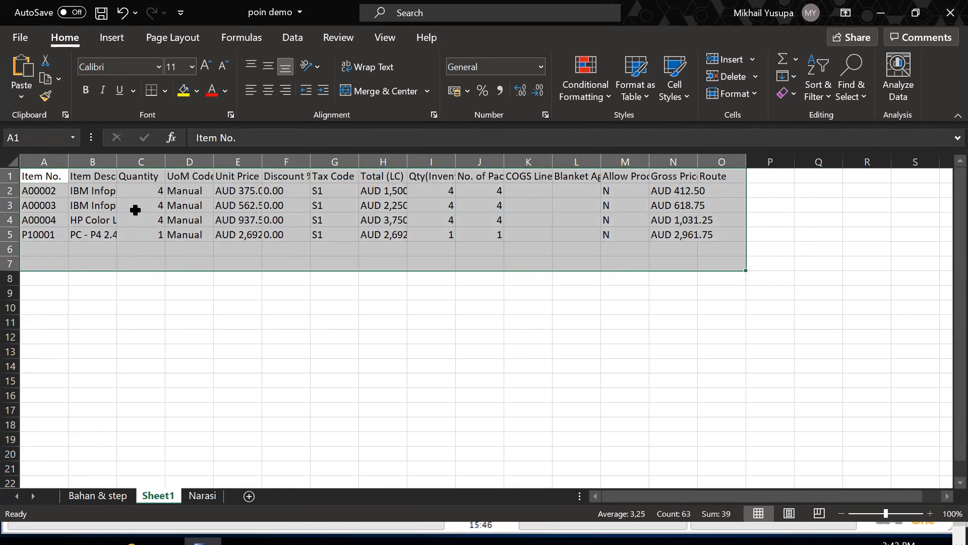
{"action": "key", "text": "ctrl+c"}
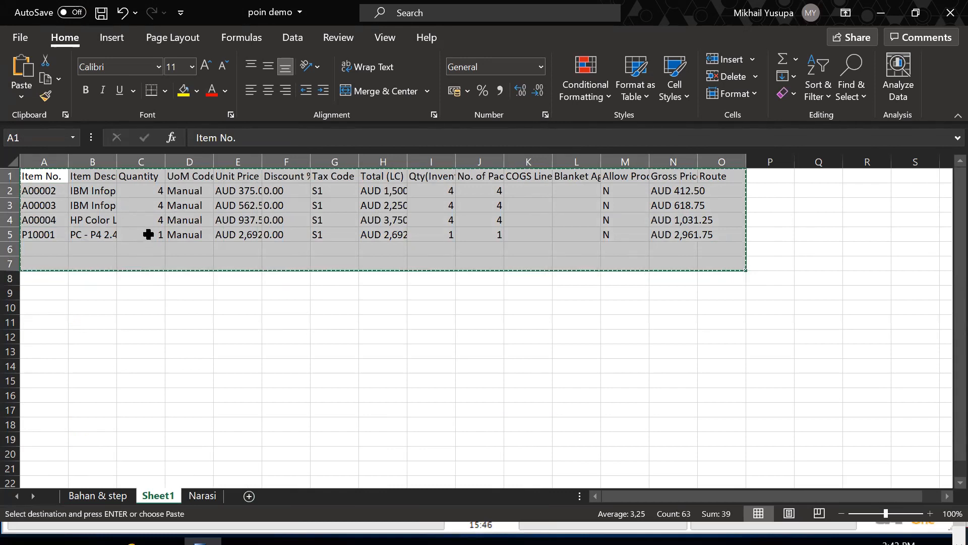
Switch back to SAP Business One, close the quotation and the related quotations list, and return to the module list
{"action": "key", "text": "alt+Tab"}
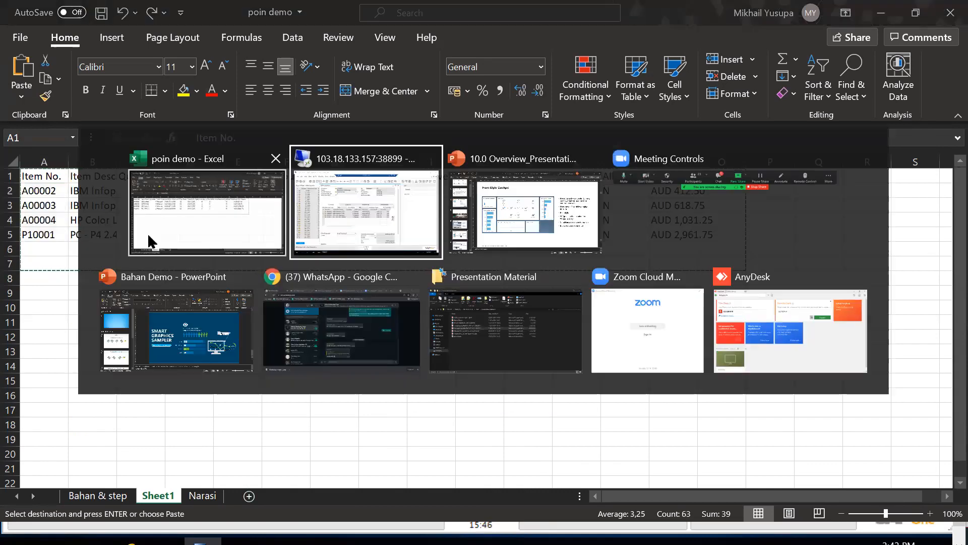
{"action": "left_click", "coordinate": [301, 196]}
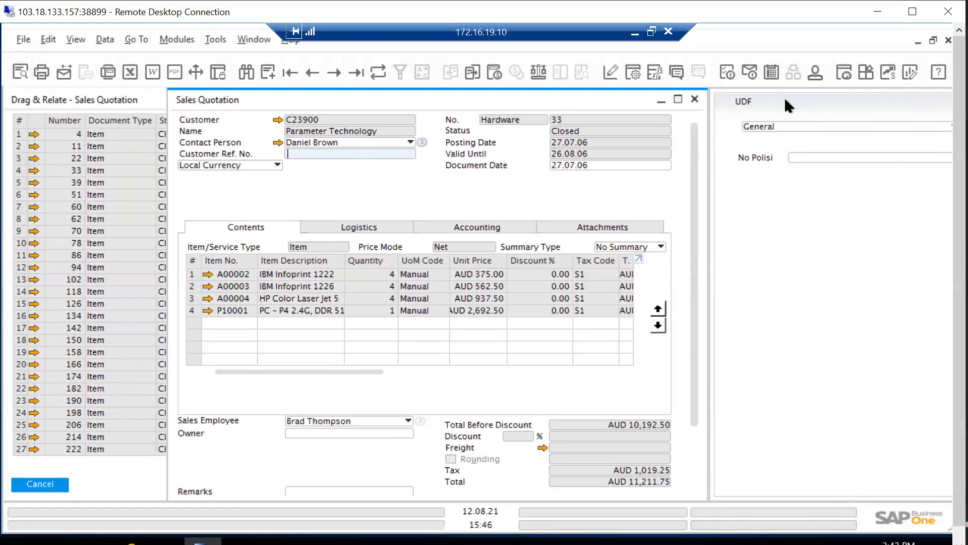
{"action": "left_click", "coordinate": [696, 98]}
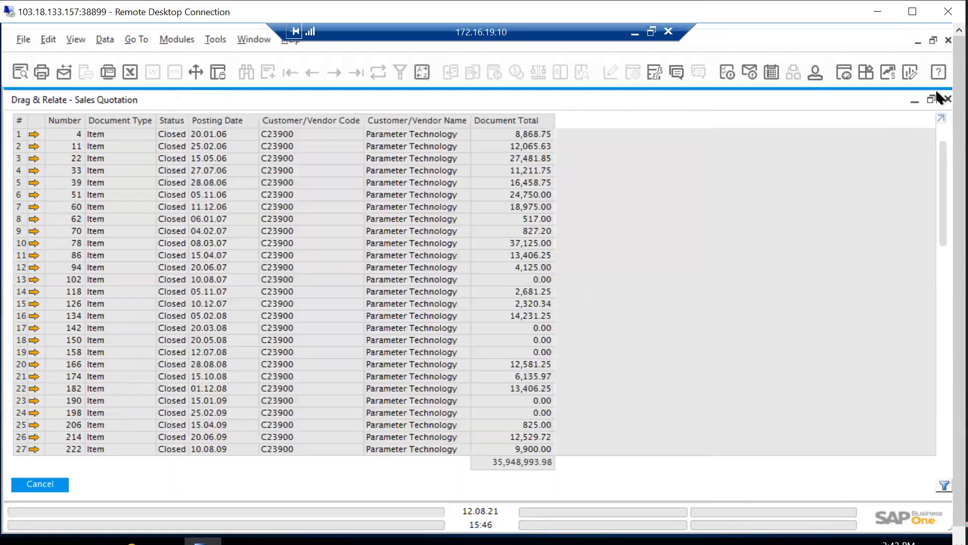
{"action": "left_click", "coordinate": [946, 100]}
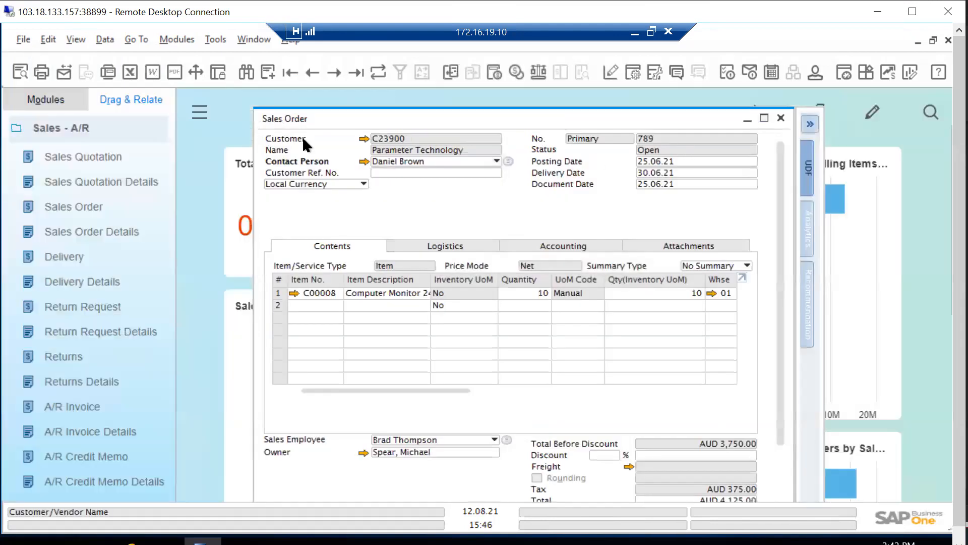
{"action": "left_click", "coordinate": [36, 109]}
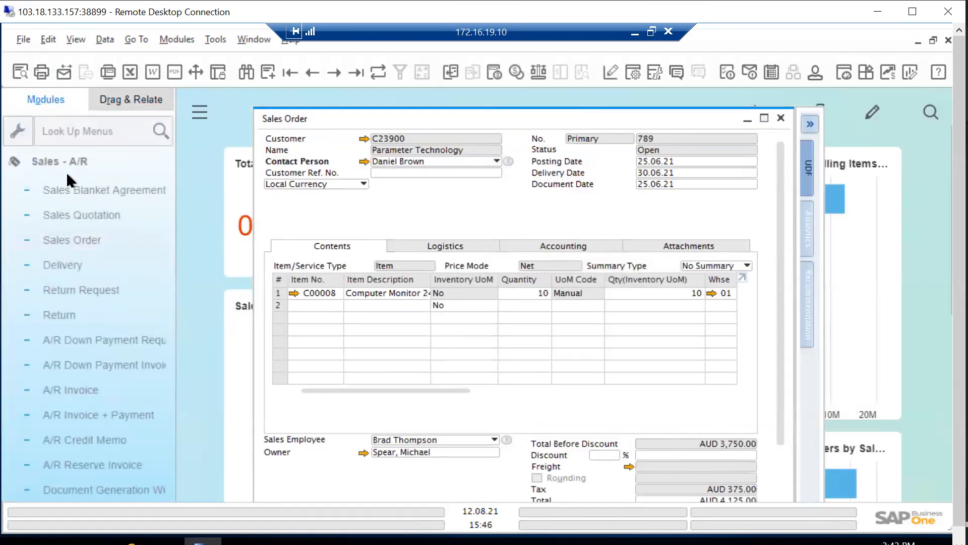
Open the Sales Quotation form and display the last saved quotation, for customer rumah coklat
{"action": "left_click", "coordinate": [74, 247]}
{"action": "left_click", "coordinate": [81, 217]}
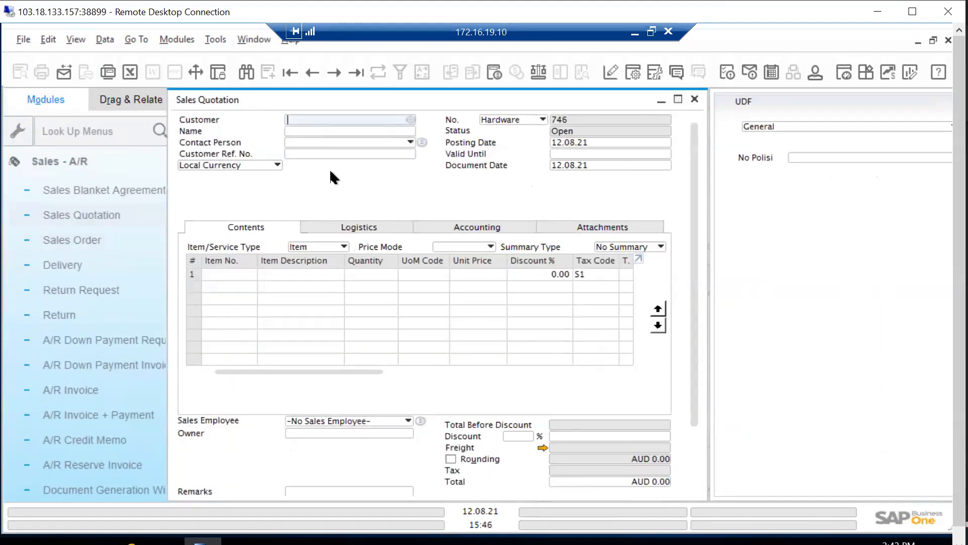
{"action": "key", "text": "alt+Tab"}
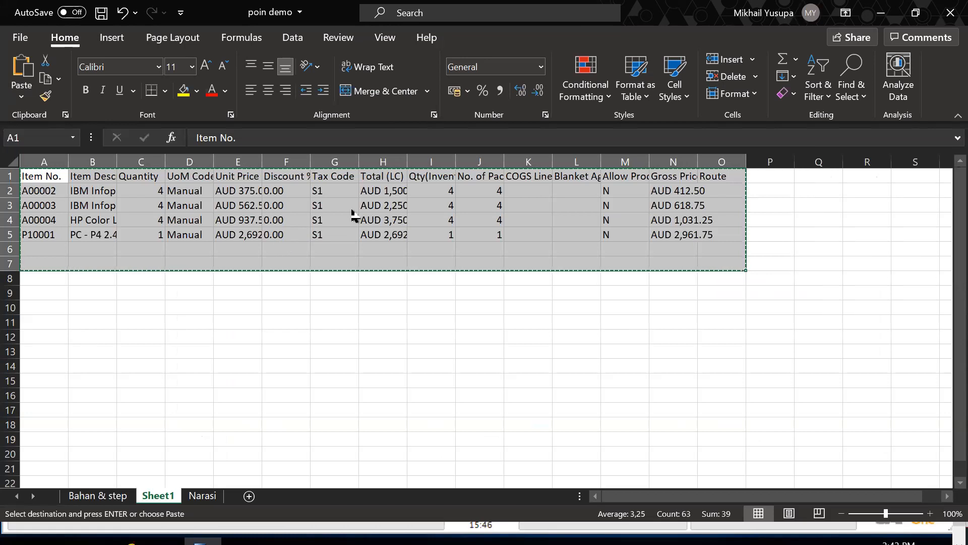
{"action": "key", "text": "alt+Tab"}
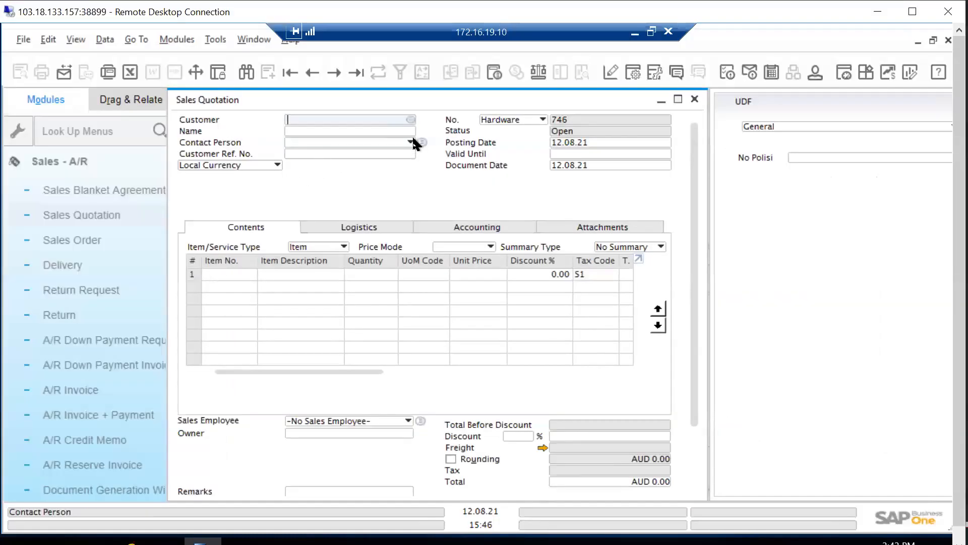
{"action": "key", "text": "ctrl+v"}
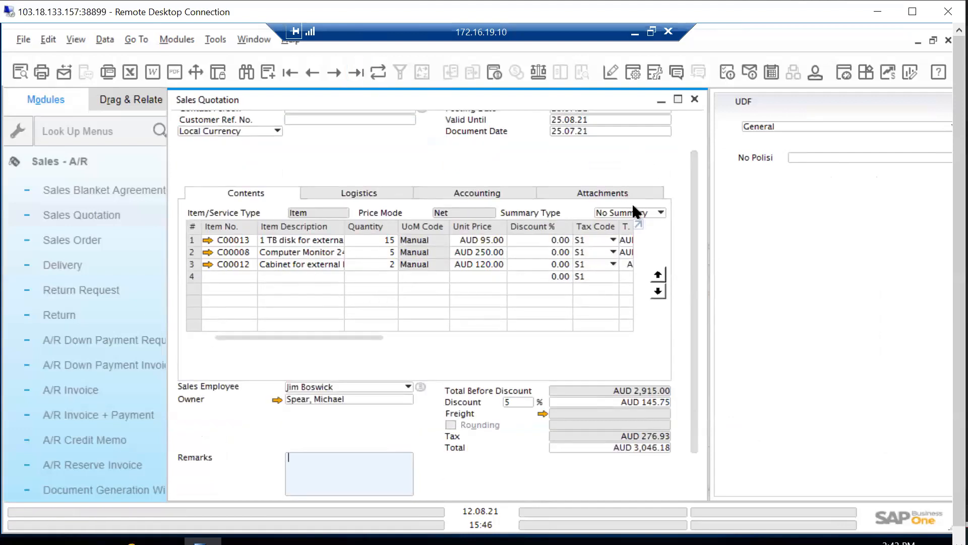
{"action": "scroll", "coordinate": [695, 132], "scroll_direction": "up", "scroll_amount": 2}
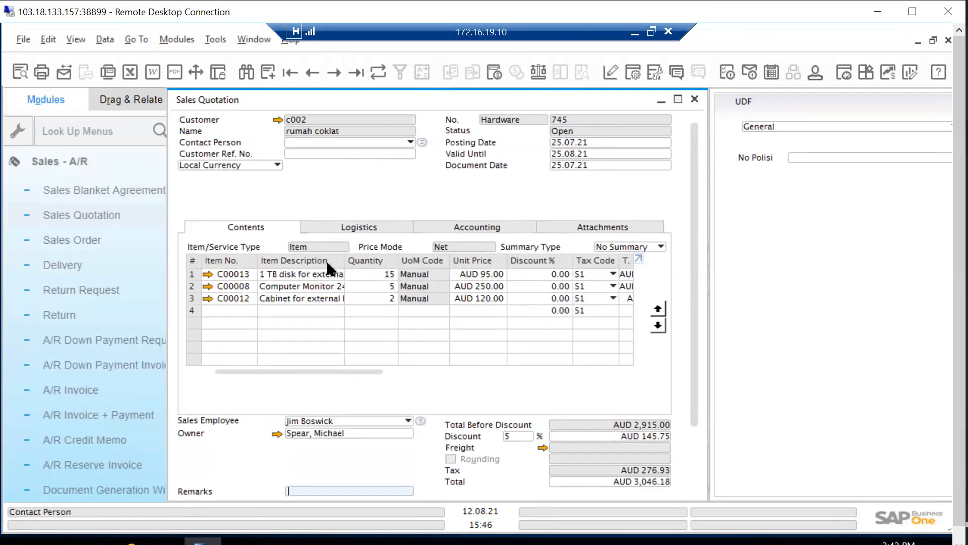
Copy the quotation's item table, replace the earlier paste at A1 of Sheet1 in Excel workbook poin demo with it, and copy the pasted range
{"action": "right_click", "coordinate": [222, 264]}
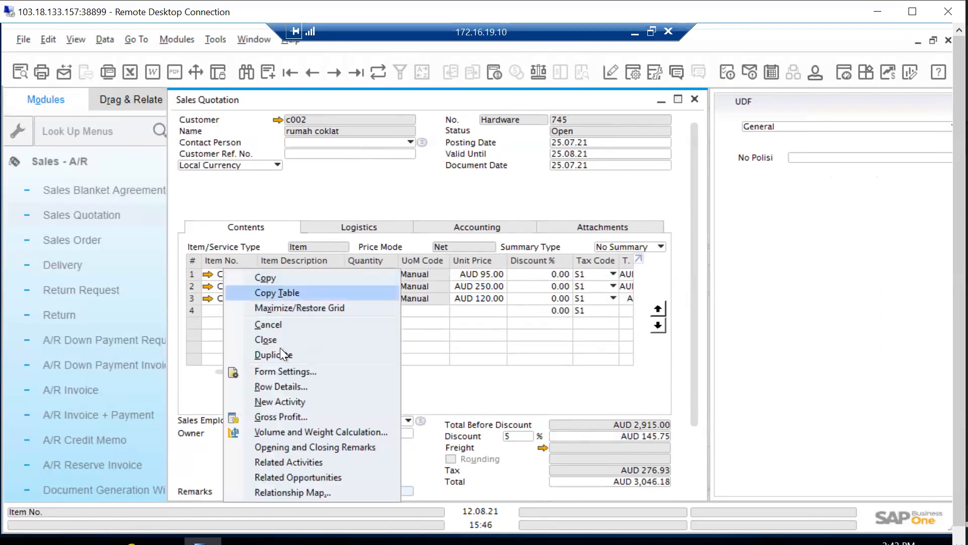
{"action": "left_click", "coordinate": [309, 297]}
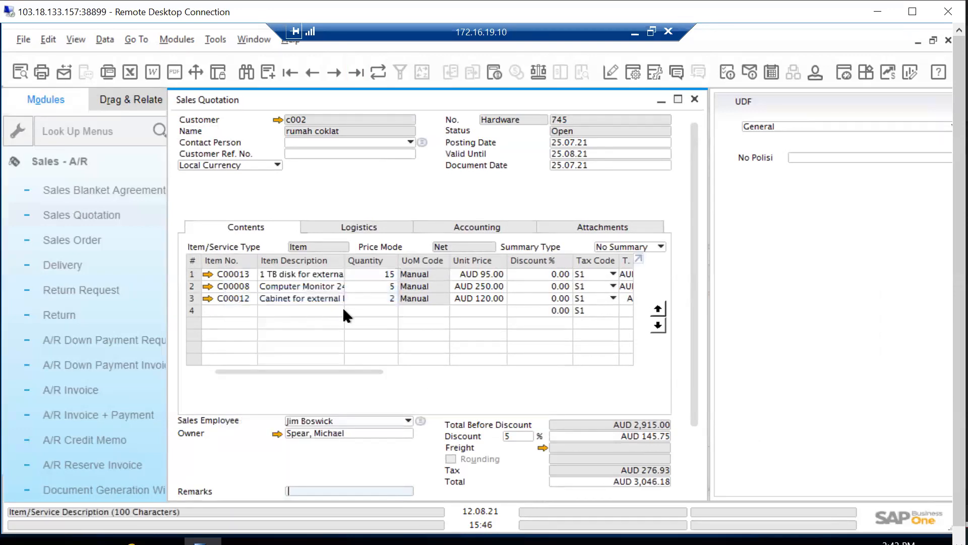
{"action": "key", "text": "alt+Tab"}
{"action": "key", "text": "ctrl+z"}
{"action": "key", "text": "ctrl+v"}
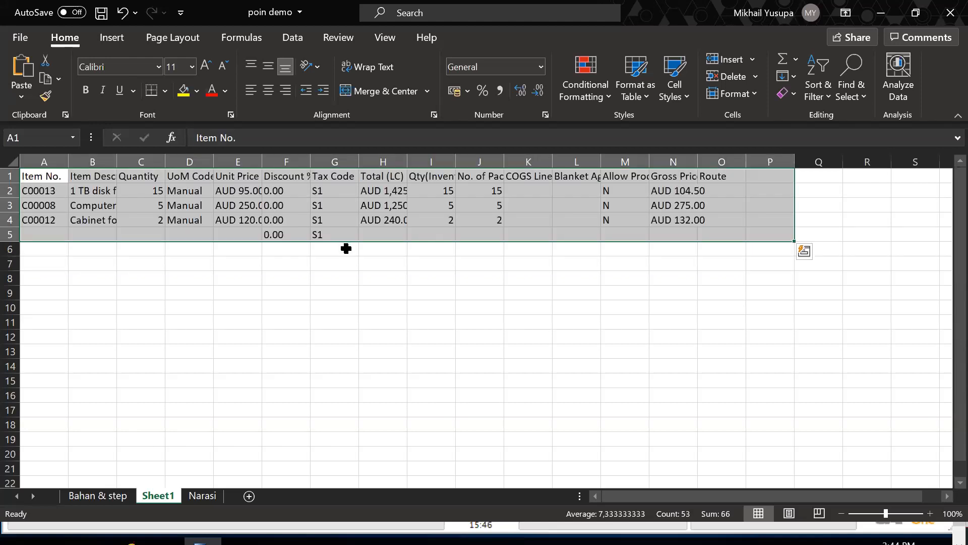
{"action": "key", "text": "ctrl+c"}
Switch back to SAP Business One and start a new sales quotation with rumah coklat as the customer name, without adding it while empty
{"action": "key", "text": "alt+Tab"}
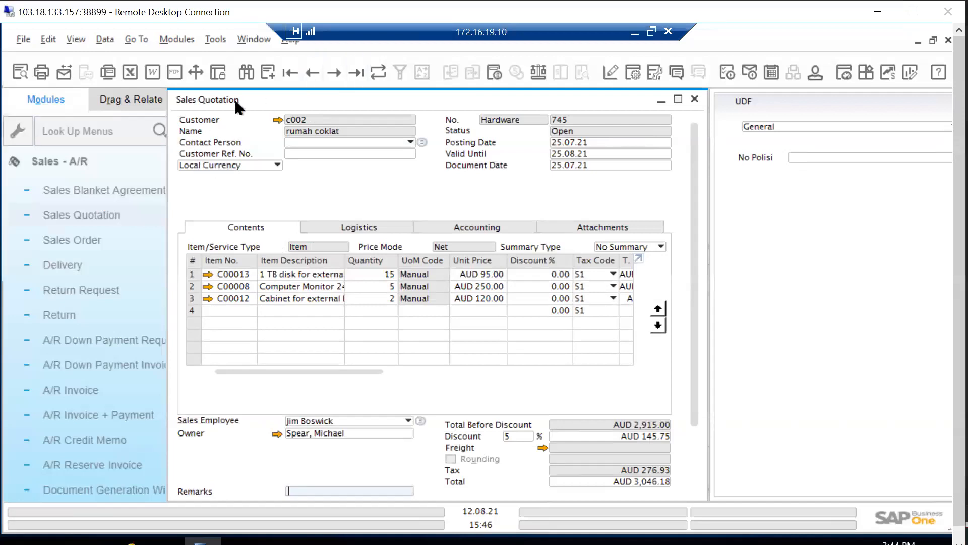
{"action": "left_click", "coordinate": [78, 219]}
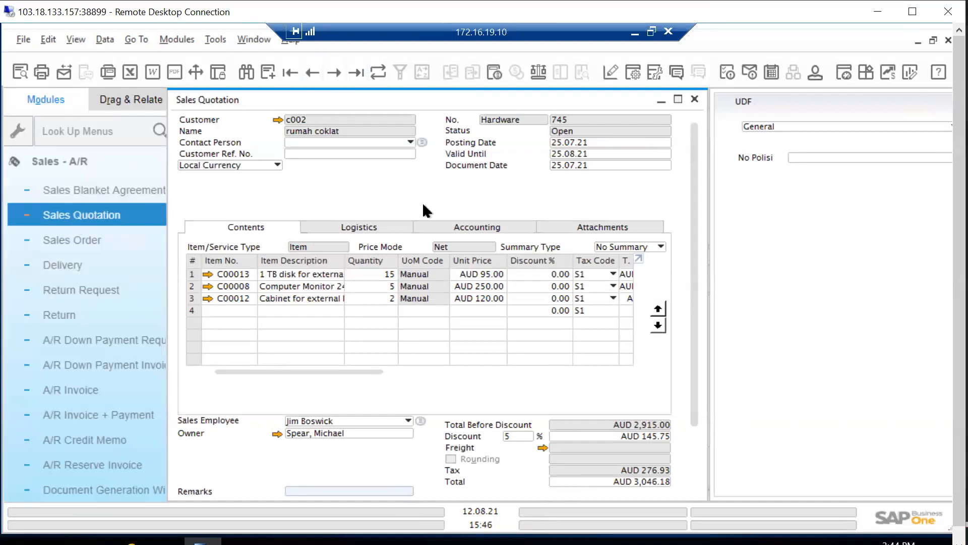
{"action": "left_click", "coordinate": [335, 127]}
{"action": "type", "text": "ru"}
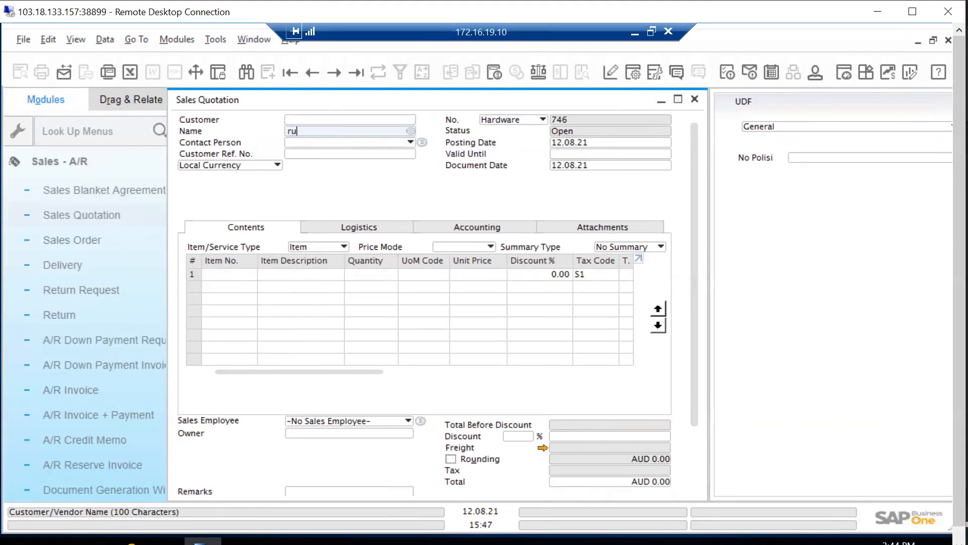
{"action": "type", "text": "mah coklat"}
{"action": "key", "text": "Return"}
{"action": "left_click", "coordinate": [318, 304]}
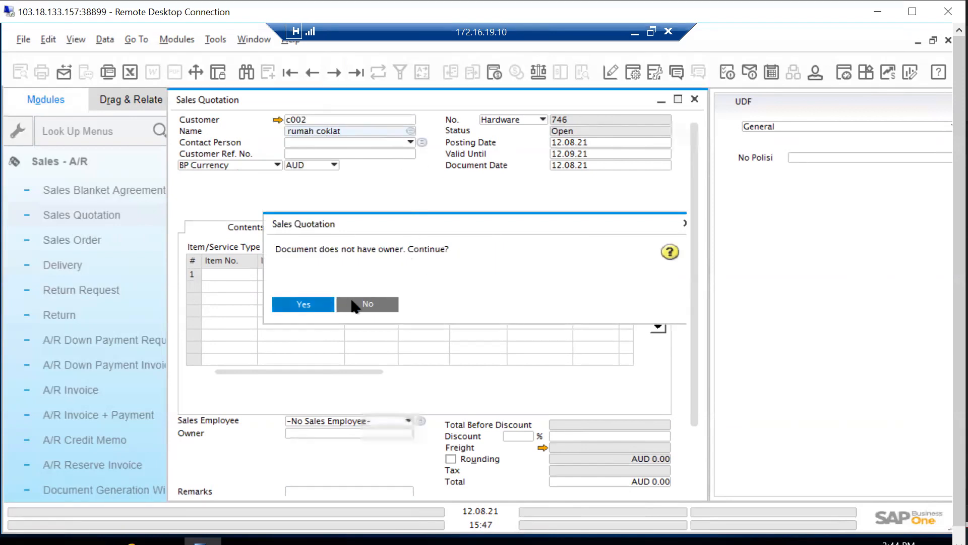
{"action": "left_click", "coordinate": [687, 223]}
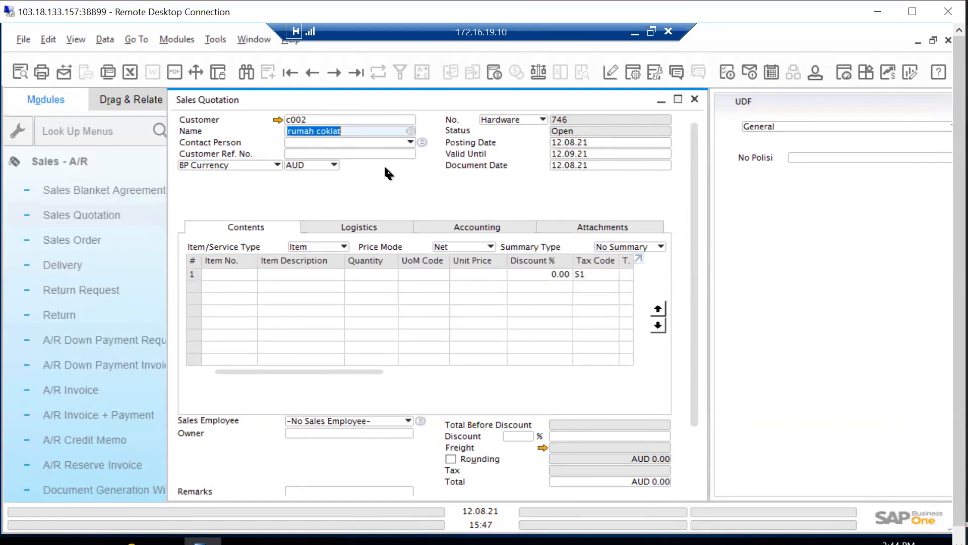
Choose rumah coklat from the list of business partners as the new quotation's customer
{"action": "left_click", "coordinate": [407, 126]}
{"action": "left_click", "coordinate": [407, 128]}
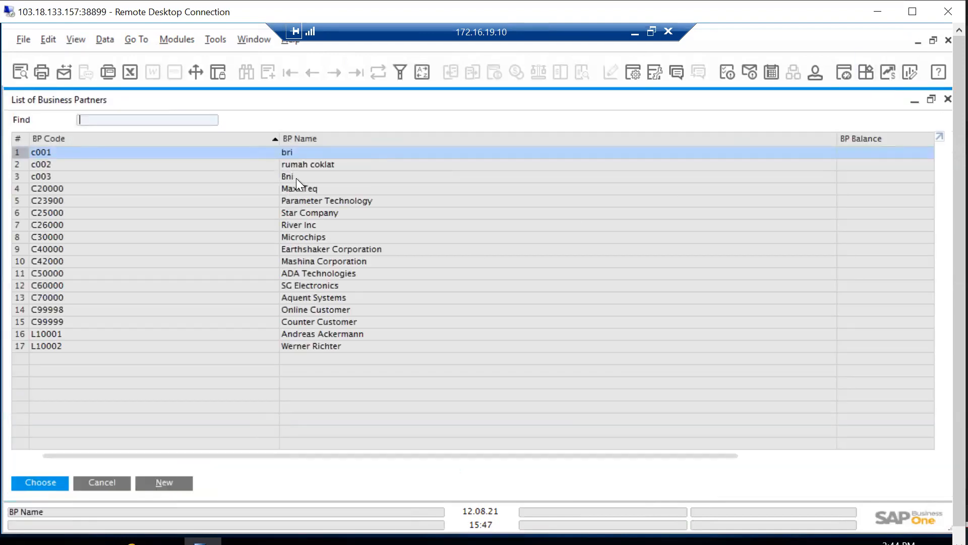
{"action": "left_click", "coordinate": [37, 167]}
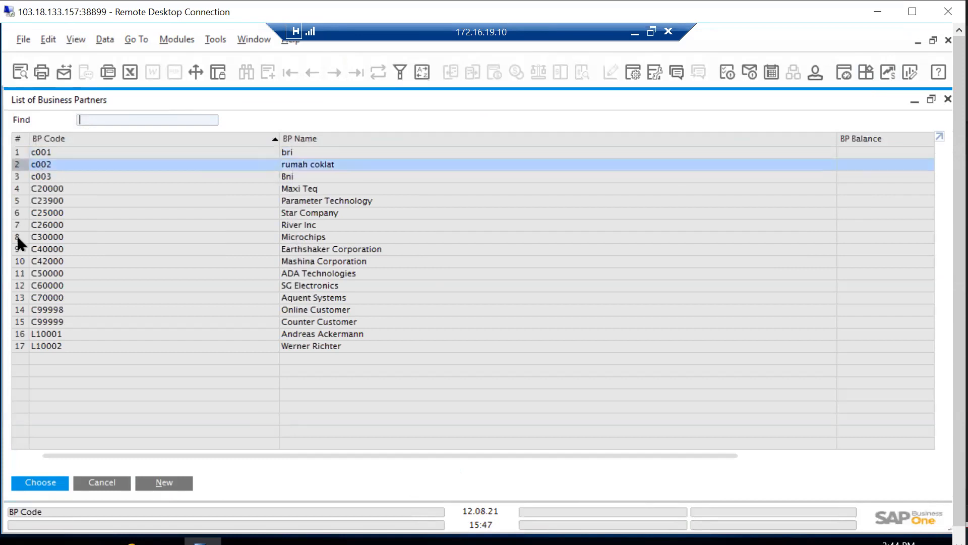
{"action": "left_click", "coordinate": [41, 483]}
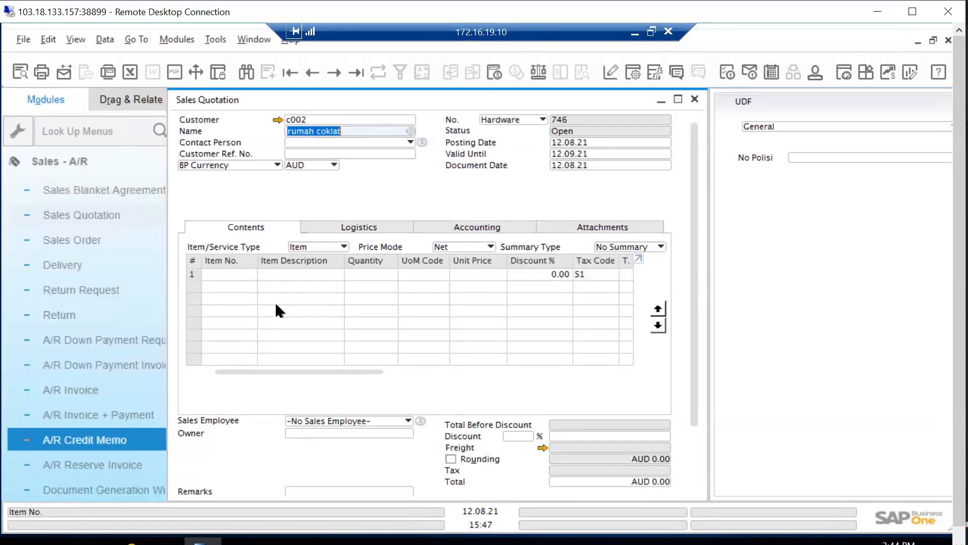
Paste the Excel table copied from Sheet1 into the quotation's item lines, treating its first row as header information
{"action": "left_click", "coordinate": [222, 271]}
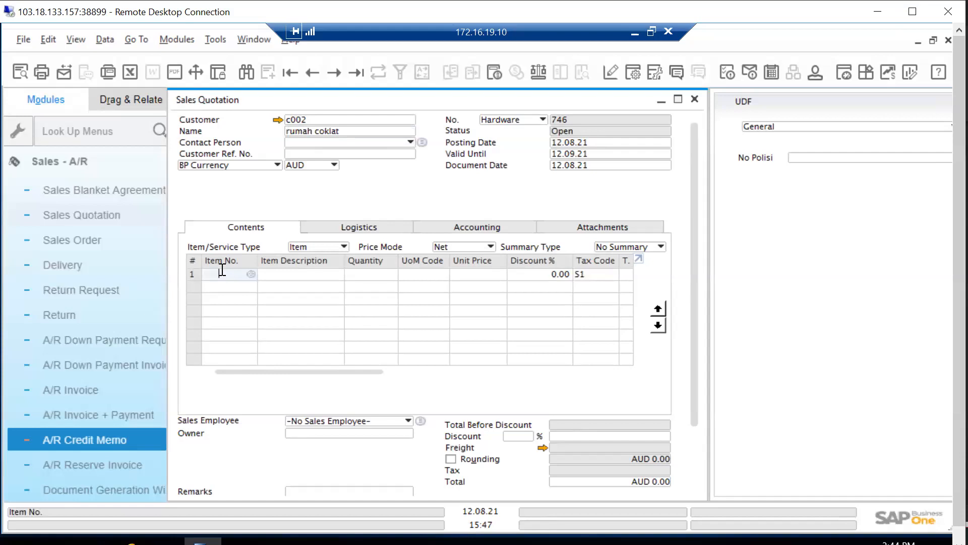
{"action": "key", "text": "alt+Tab"}
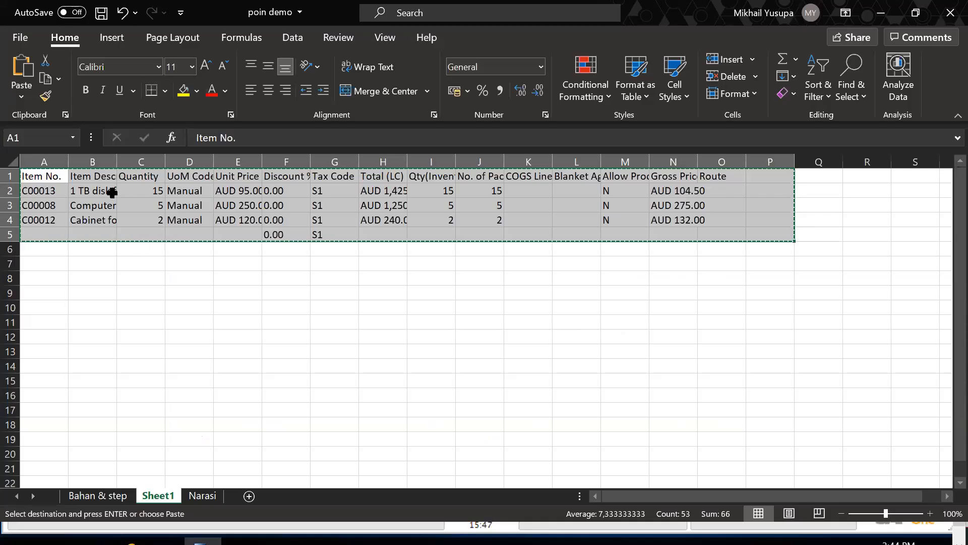
{"action": "key", "text": "alt+Tab"}
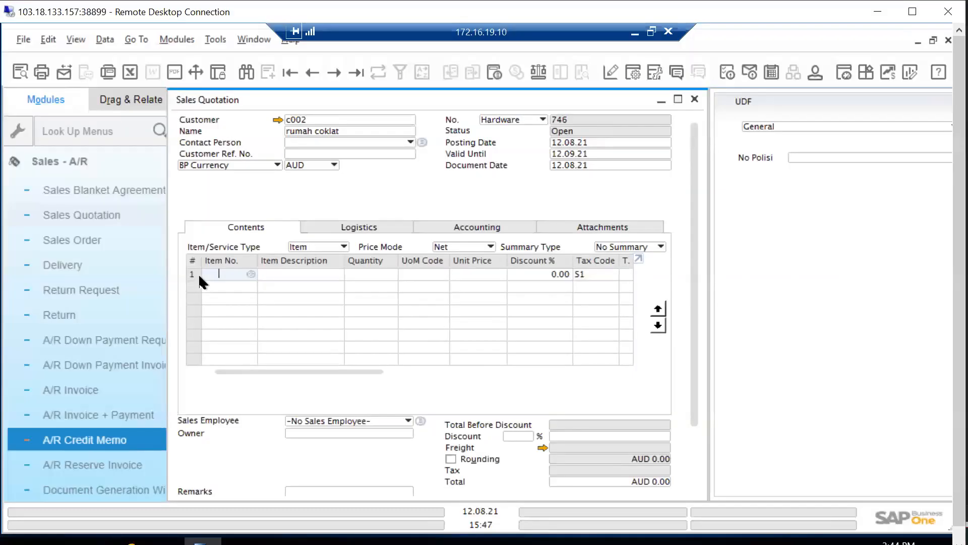
{"action": "key", "text": "ctrl+v"}
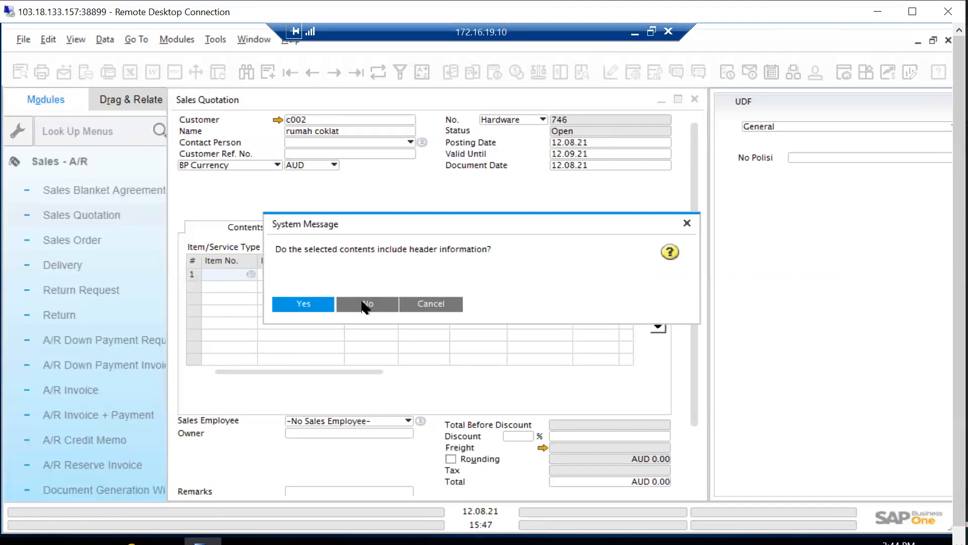
{"action": "left_click", "coordinate": [326, 304]}
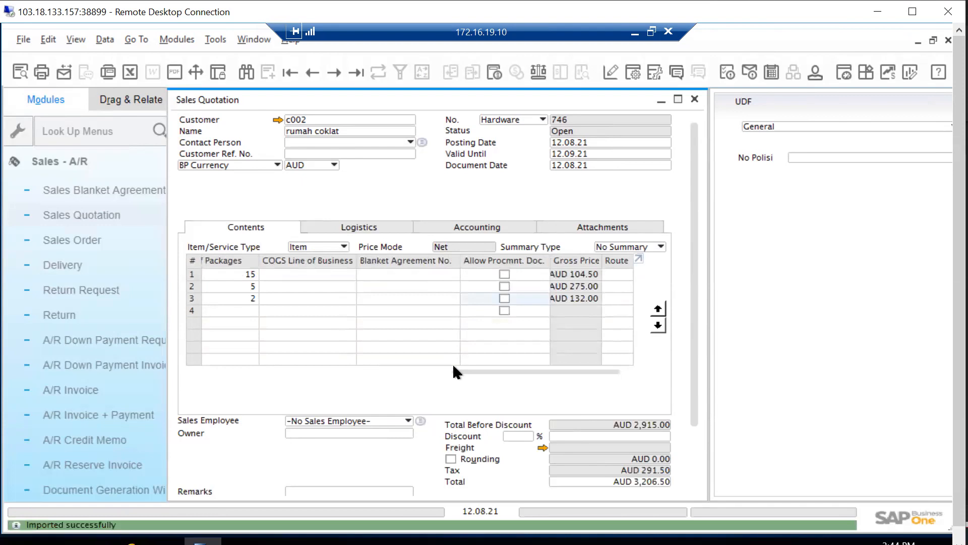
Review the new quotation's imported item lines, header dates and totals
{"action": "left_click_drag", "start_coordinate": [480, 371], "coordinate": [186, 362]}
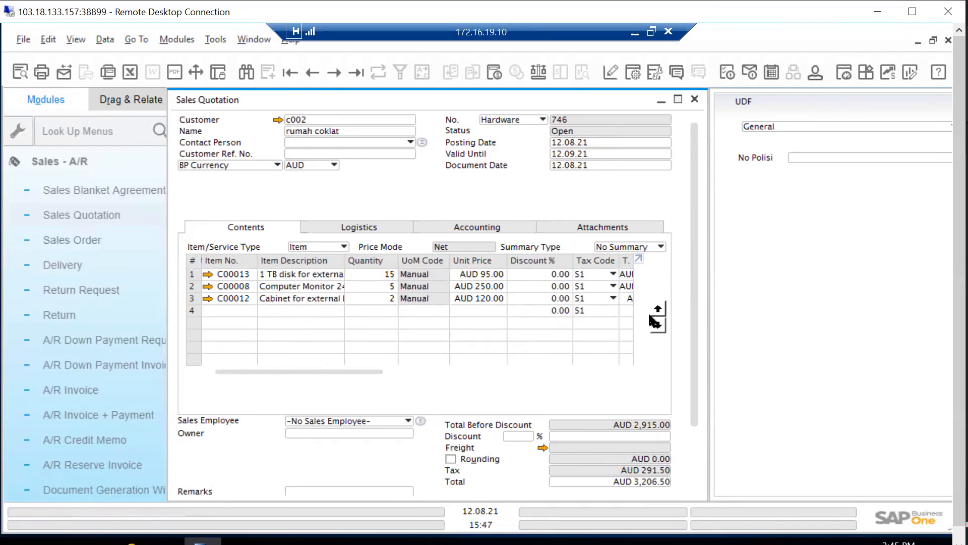
{"action": "scroll", "coordinate": [692, 327], "scroll_direction": "down", "scroll_amount": 1}
{"action": "left_click_drag", "start_coordinate": [696, 319], "coordinate": [703, 247]}
{"action": "scroll", "coordinate": [697, 296], "scroll_direction": "down", "scroll_amount": 1}
{"action": "scroll", "coordinate": [696, 217], "scroll_direction": "up", "scroll_amount": 1}
{"action": "scroll", "coordinate": [689, 238], "scroll_direction": "down", "scroll_amount": 2}
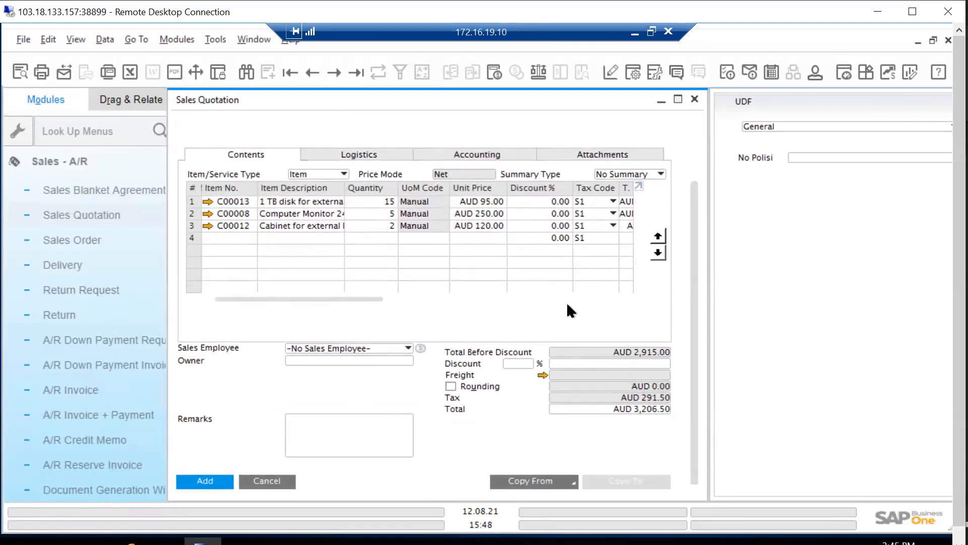
{"action": "scroll", "coordinate": [682, 217], "scroll_direction": "up", "scroll_amount": 2}
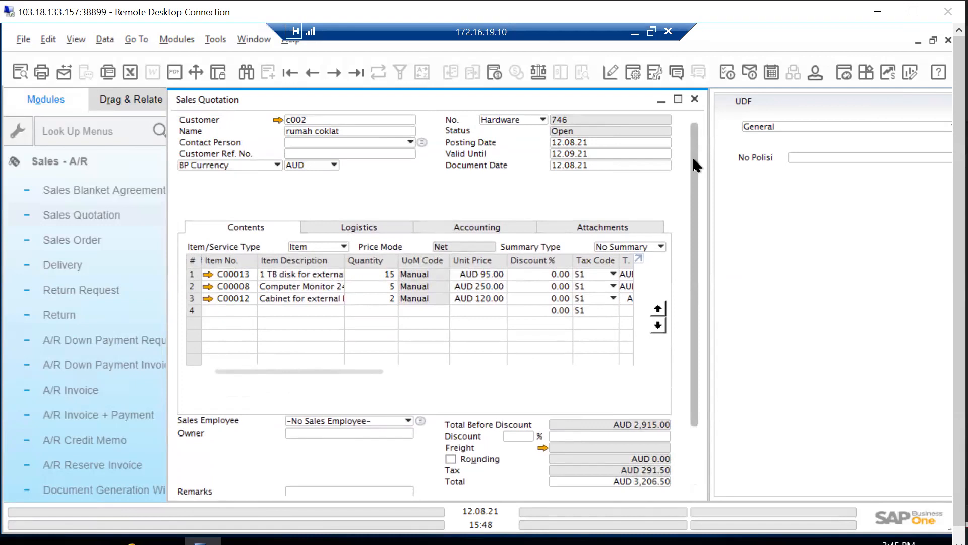
{"action": "scroll", "coordinate": [704, 207], "scroll_direction": "down", "scroll_amount": 1}
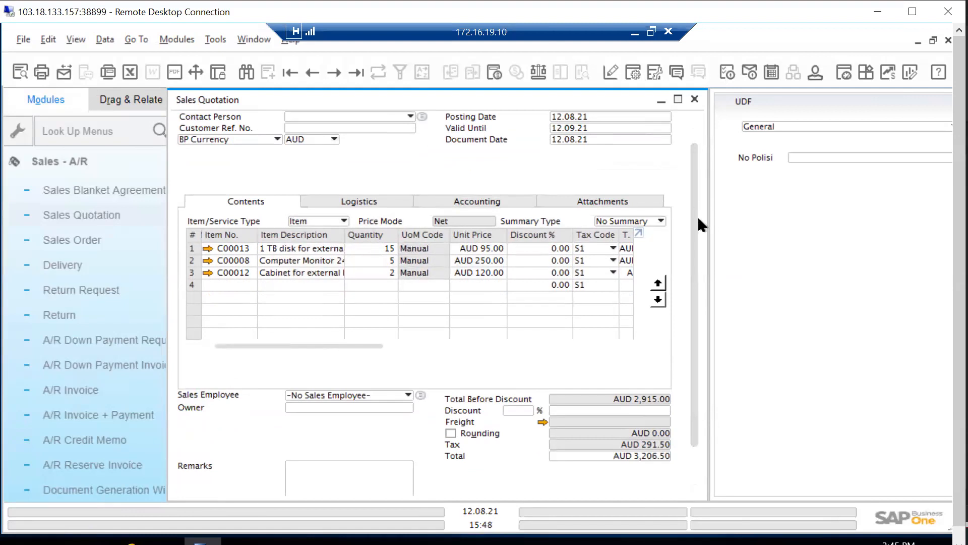
{"action": "scroll", "coordinate": [701, 164], "scroll_direction": "up", "scroll_amount": 1}
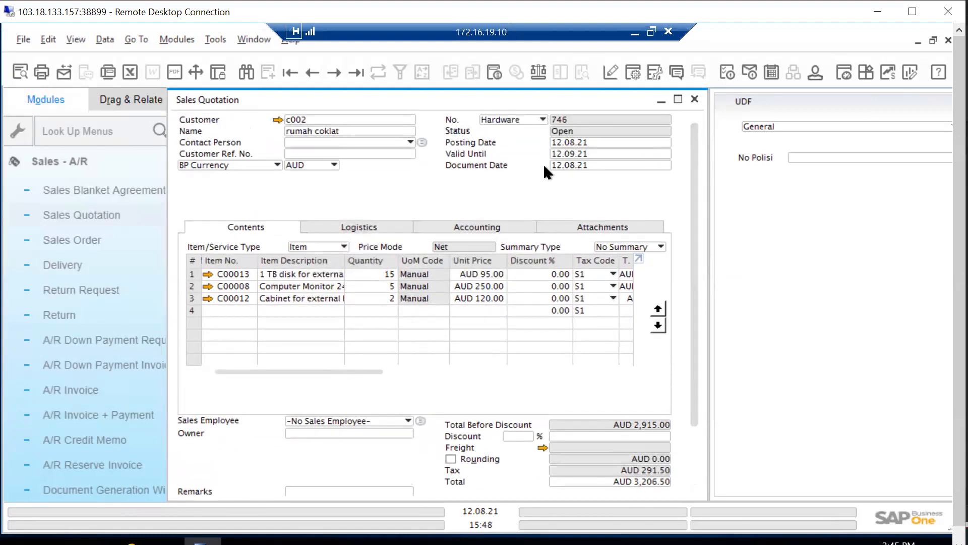
Add the new quotation for rumah coklat, continuing without a document owner
{"action": "left_click_drag", "start_coordinate": [692, 138], "coordinate": [589, 283]}
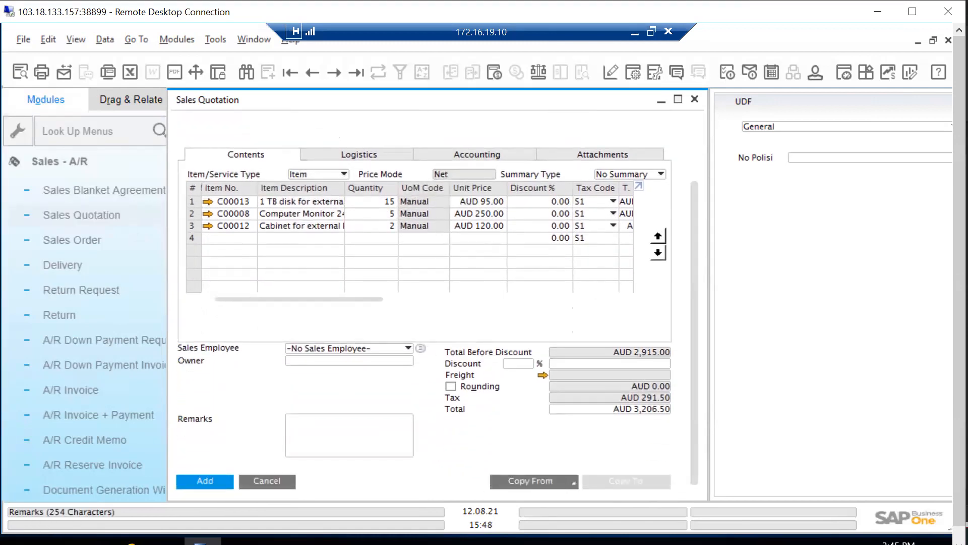
{"action": "left_click", "coordinate": [205, 481]}
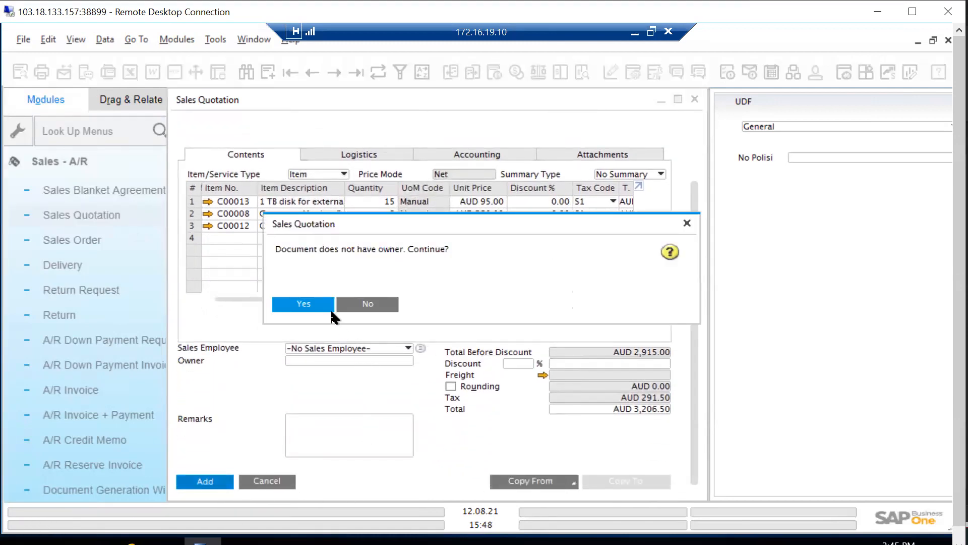
{"action": "left_click", "coordinate": [325, 306]}
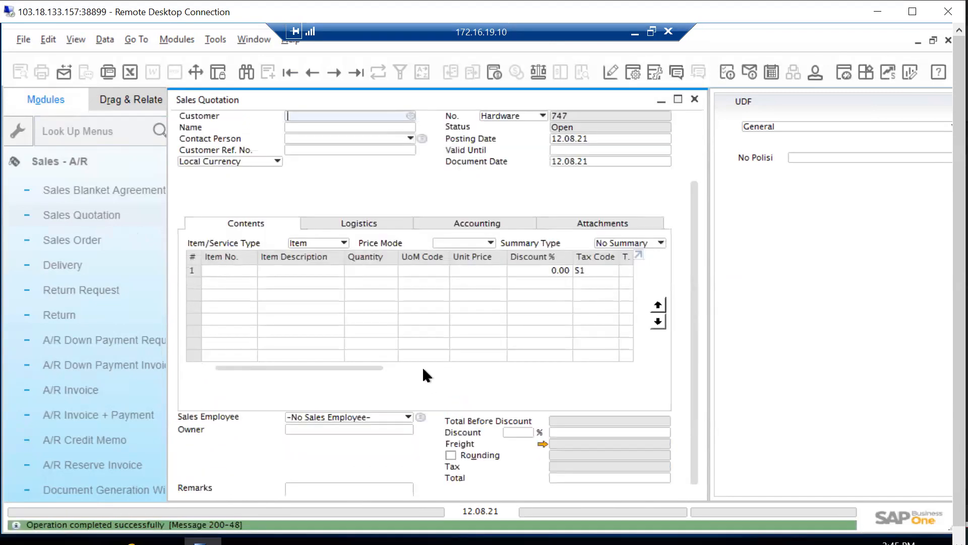
Display the newly added quotation, review its header, items and totals, and copy it to a Sales Order
{"action": "left_click", "coordinate": [355, 72]}
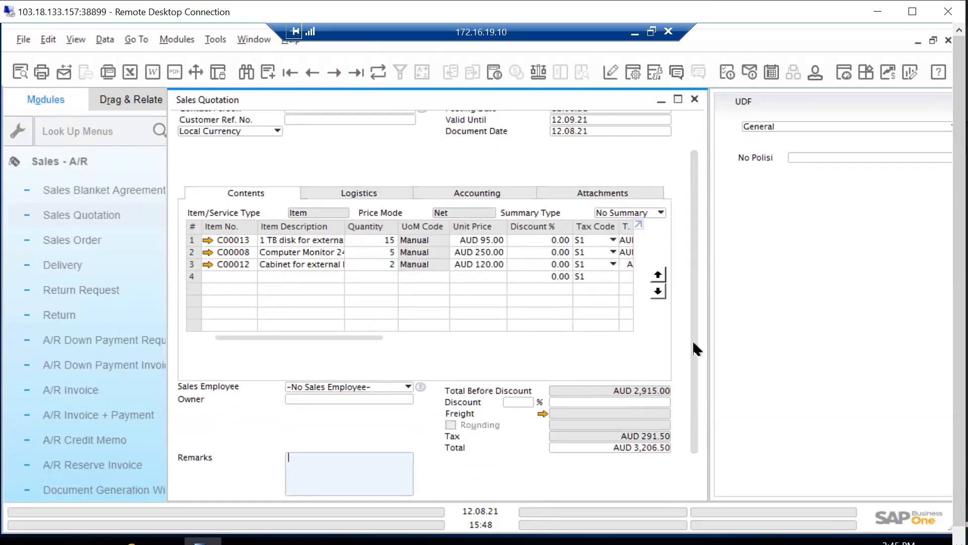
{"action": "scroll", "coordinate": [664, 418], "scroll_direction": "down", "scroll_amount": 3}
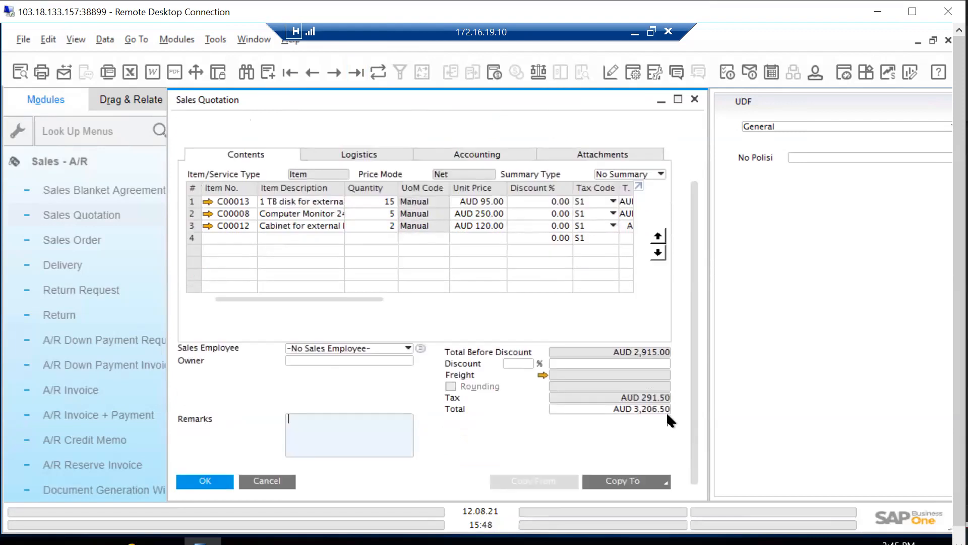
{"action": "left_click_drag", "start_coordinate": [691, 219], "coordinate": [693, 160]}
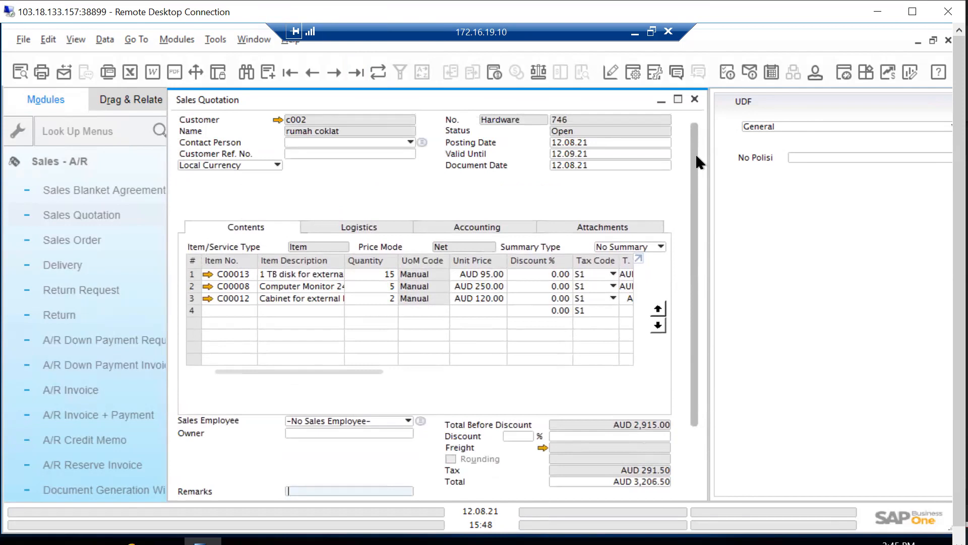
{"action": "left_click_drag", "start_coordinate": [696, 209], "coordinate": [711, 419]}
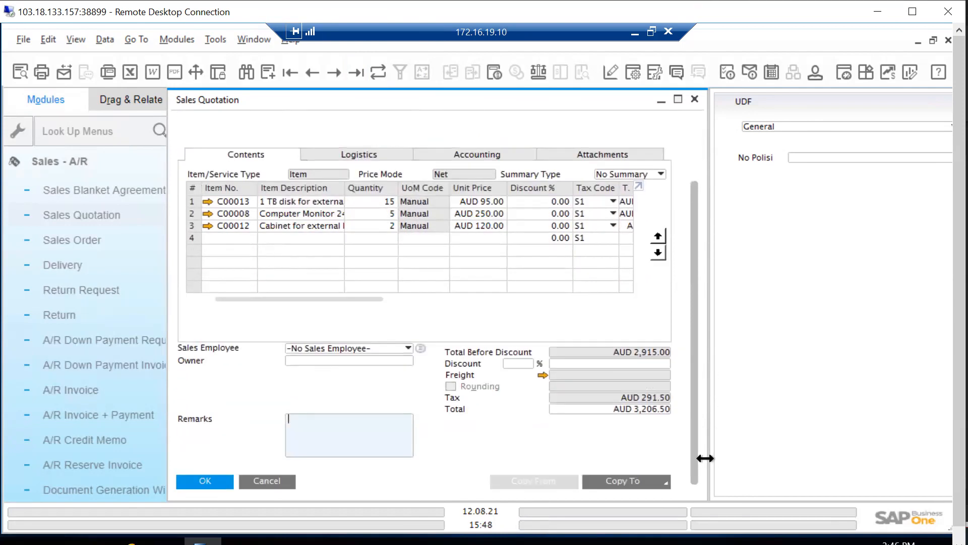
{"action": "left_click", "coordinate": [663, 483]}
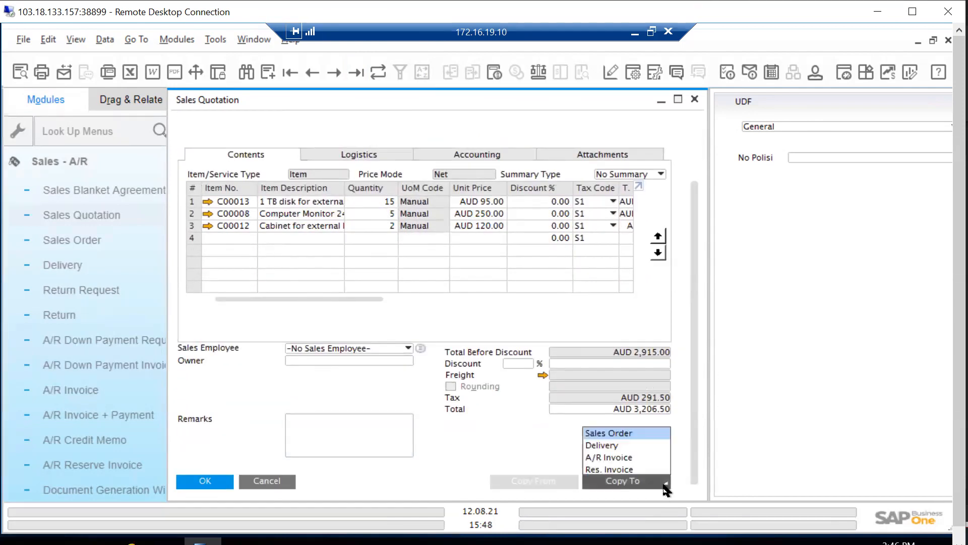
{"action": "left_click", "coordinate": [643, 434]}
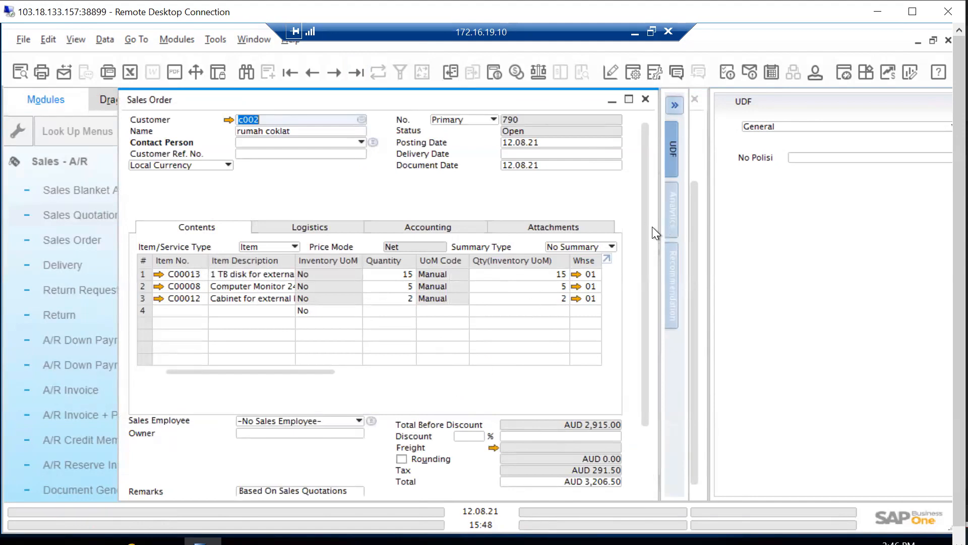
Review the copied sales order's items and remarks, and set its delivery date to 13.08.21, declining to update the existing rows
{"action": "scroll", "coordinate": [639, 413], "scroll_direction": "down", "scroll_amount": 3}
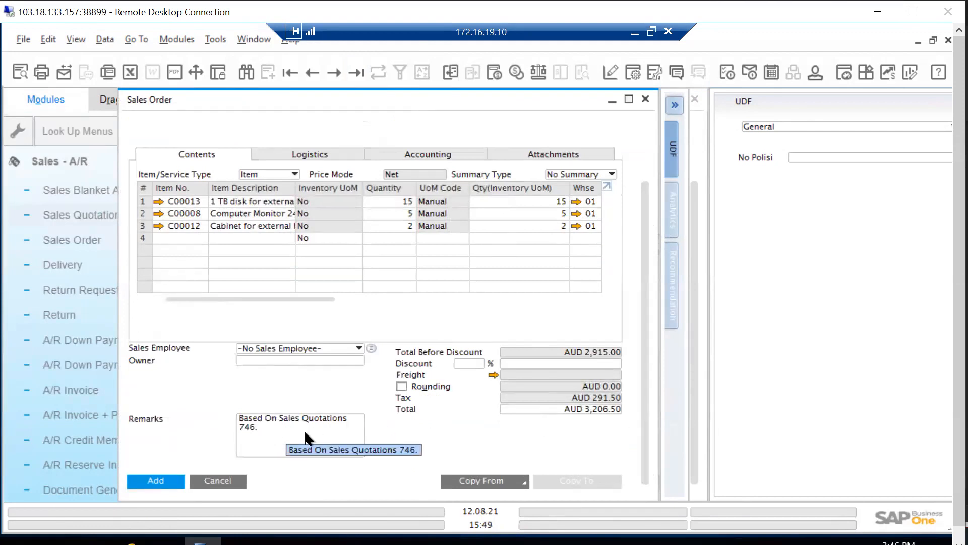
{"action": "left_click_drag", "start_coordinate": [643, 249], "coordinate": [655, 135]}
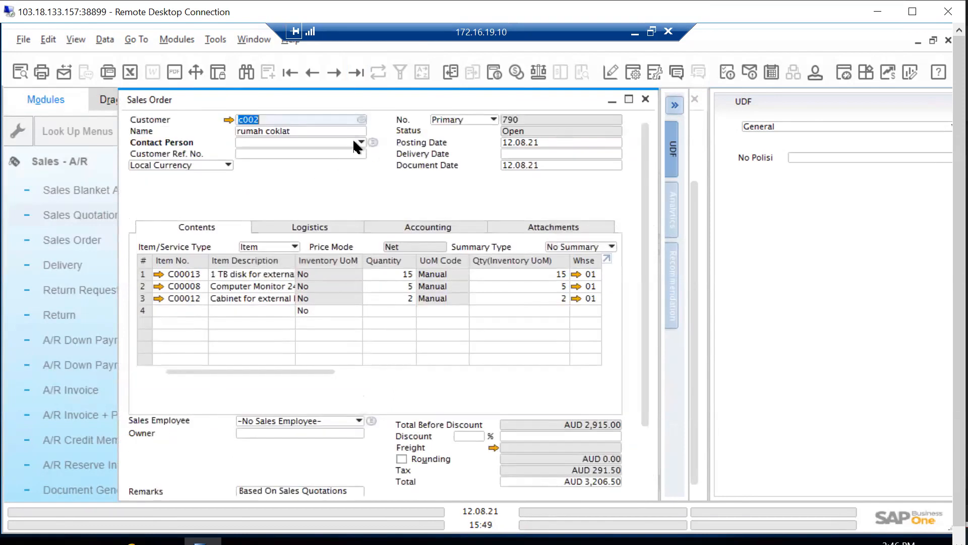
{"action": "left_click", "coordinate": [546, 152]}
{"action": "left_click", "coordinate": [615, 154]}
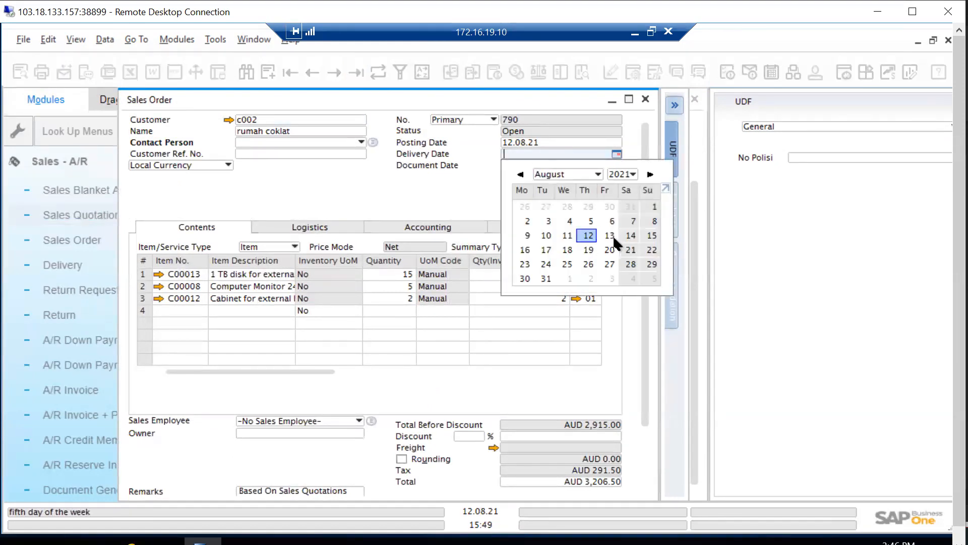
{"action": "left_click", "coordinate": [609, 236]}
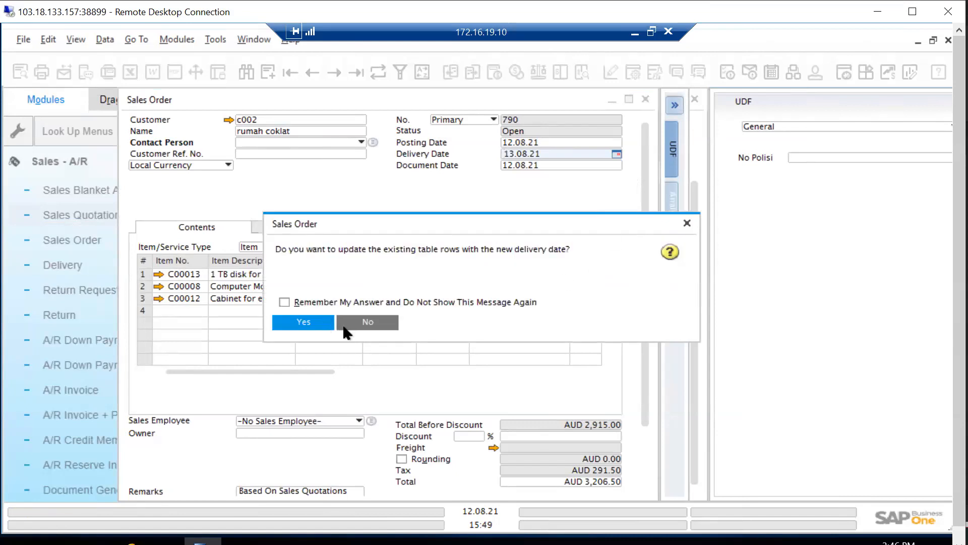
{"action": "left_click", "coordinate": [343, 325]}
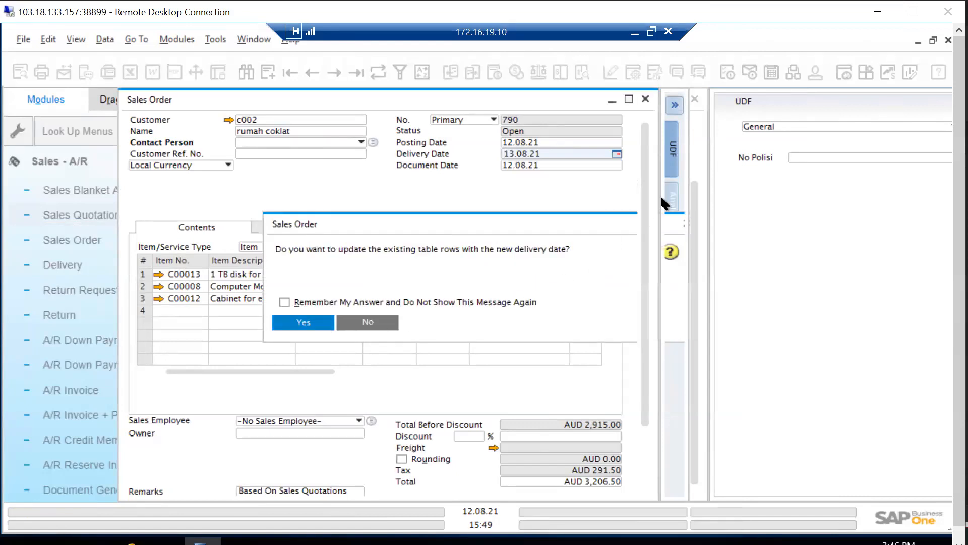
Assign the first named sales employee to the sales order and apply the change to the existing rows
{"action": "left_click", "coordinate": [303, 424]}
{"action": "left_click", "coordinate": [291, 347]}
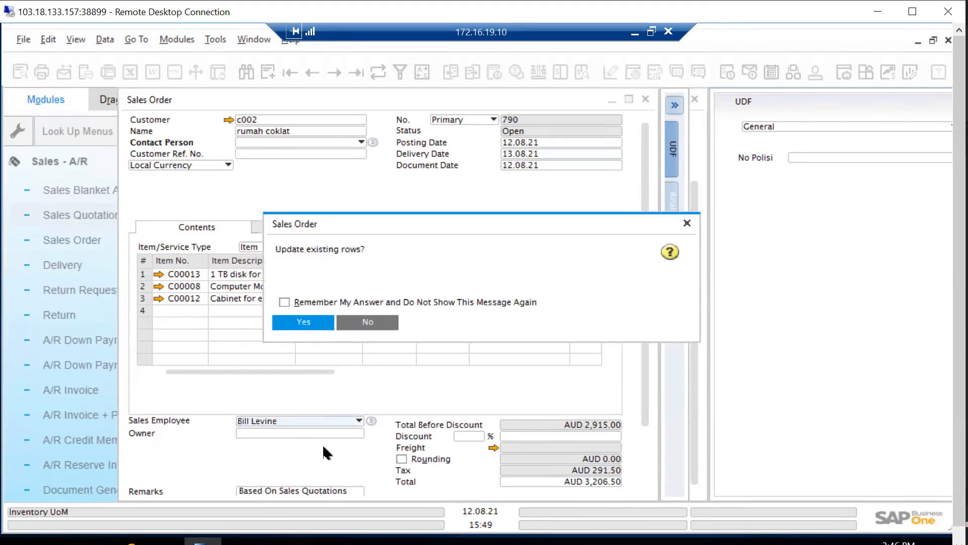
{"action": "left_click", "coordinate": [323, 321]}
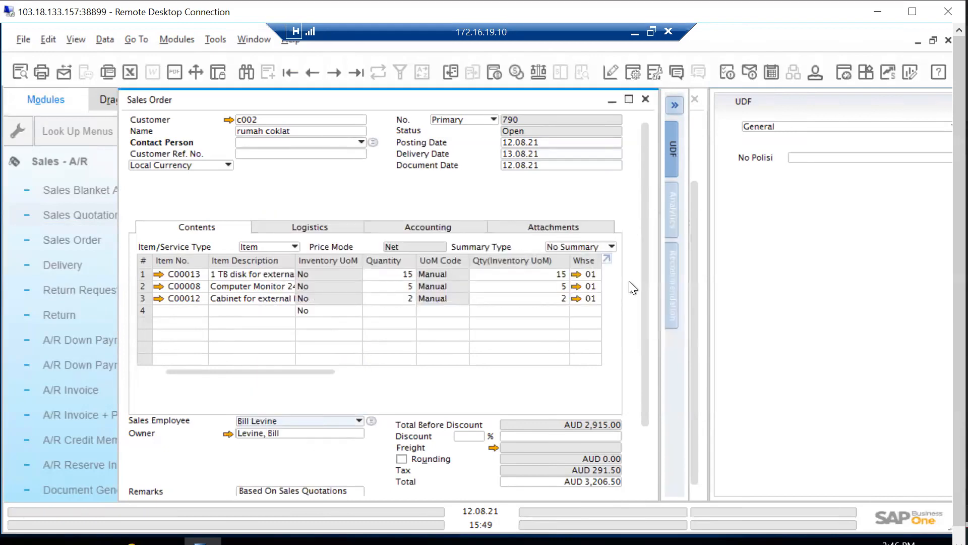
Add the sales order for rumah coklat and display the newly added record down to its remarks and totals
{"action": "scroll", "coordinate": [637, 346], "scroll_direction": "down", "scroll_amount": 3}
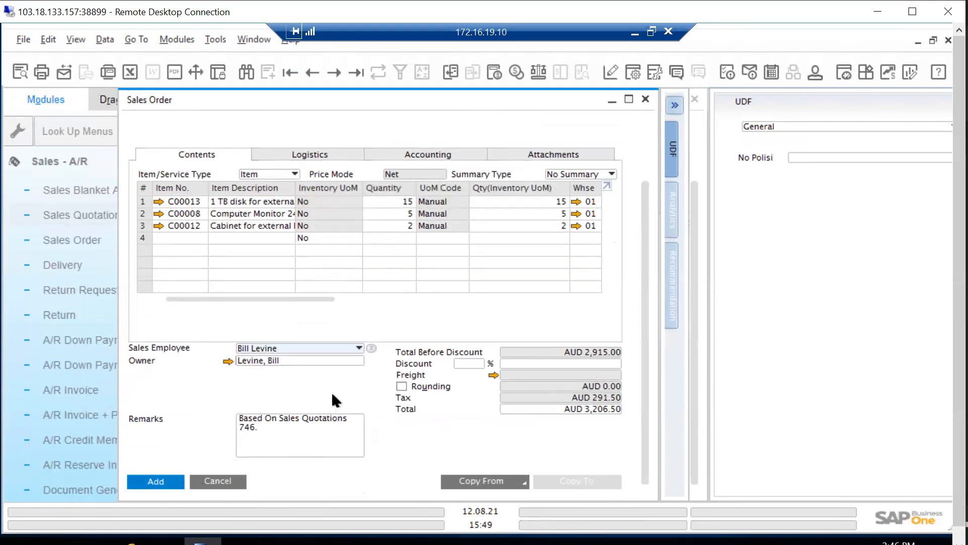
{"action": "left_click", "coordinate": [172, 482]}
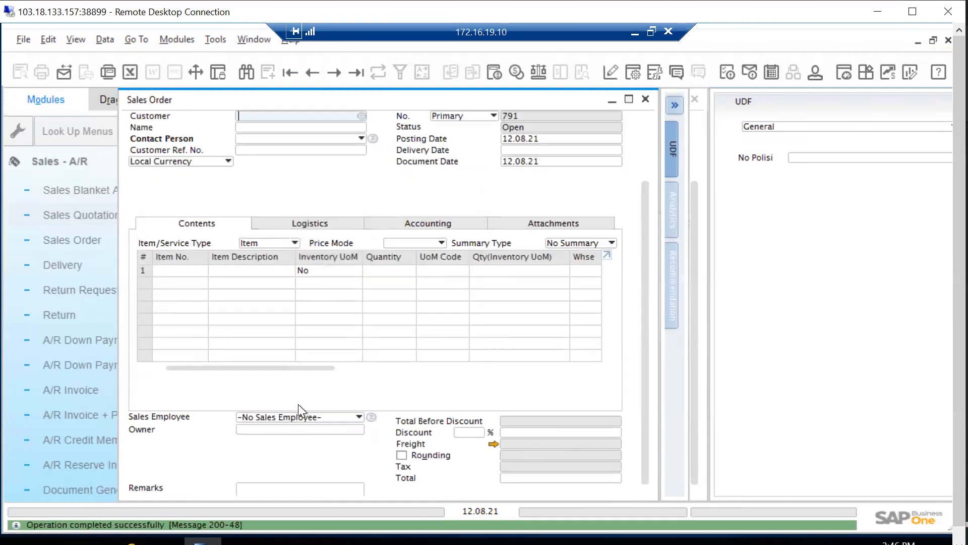
{"action": "left_click_drag", "start_coordinate": [646, 227], "coordinate": [660, 141]}
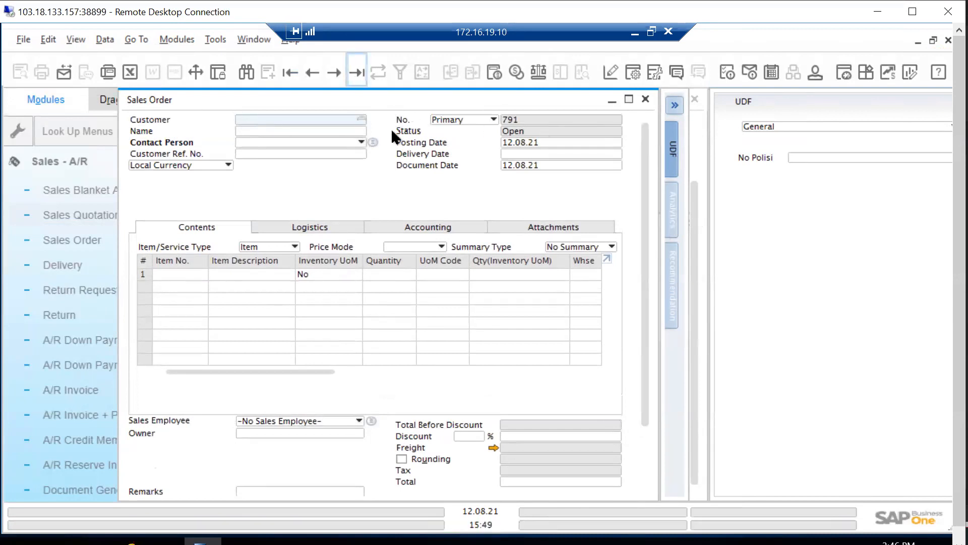
{"action": "left_click_drag", "start_coordinate": [646, 199], "coordinate": [642, 355]}
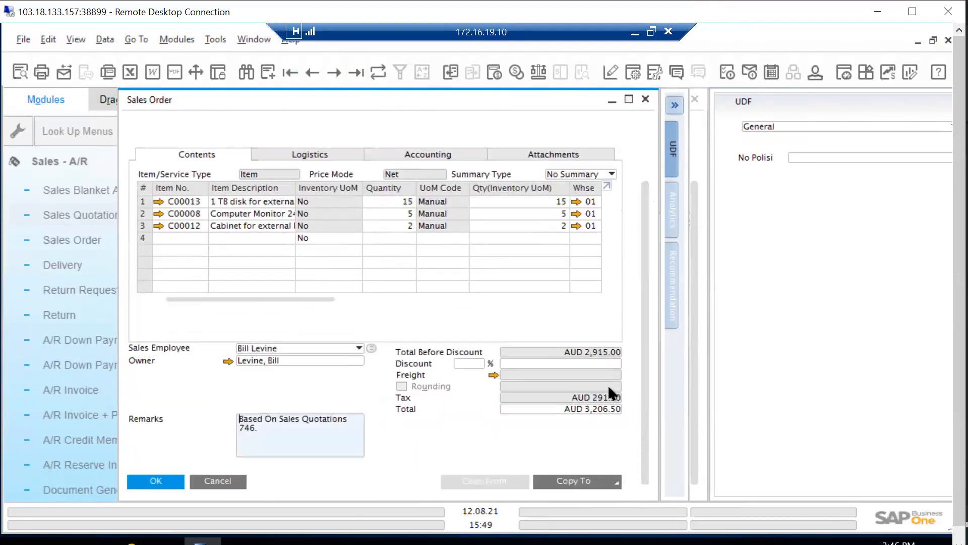
Switch to the Bahan Demo presentation in PowerPoint and enlarge the SALES document flow slide by narrowing the thumbnails and collapsing the ribbon
{"action": "key", "text": "alt+Tab"}
{"action": "key", "text": "alt+Tab"}
{"action": "key", "text": "alt+Tab"}
{"action": "key", "text": "alt+Tab"}
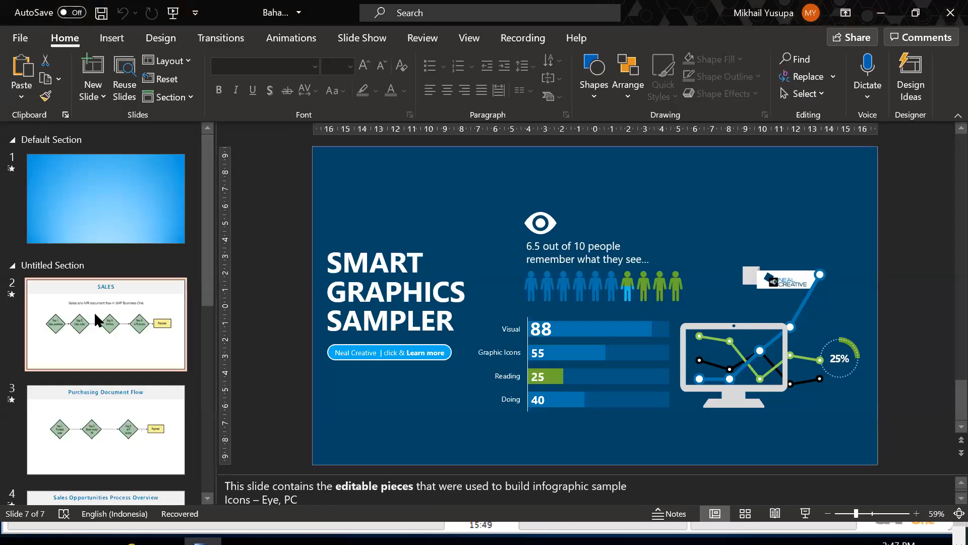
{"action": "left_click", "coordinate": [97, 317]}
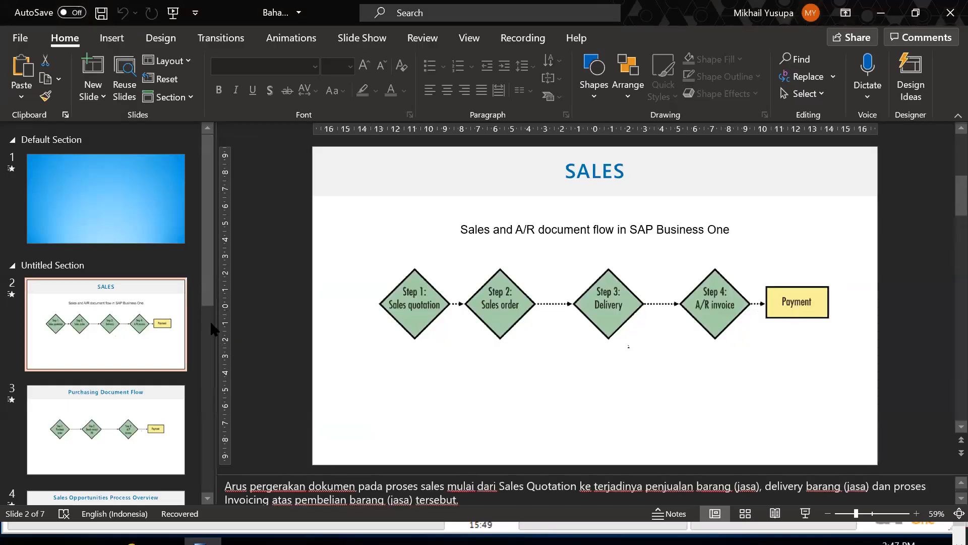
{"action": "left_click_drag", "start_coordinate": [200, 323], "coordinate": [145, 334]}
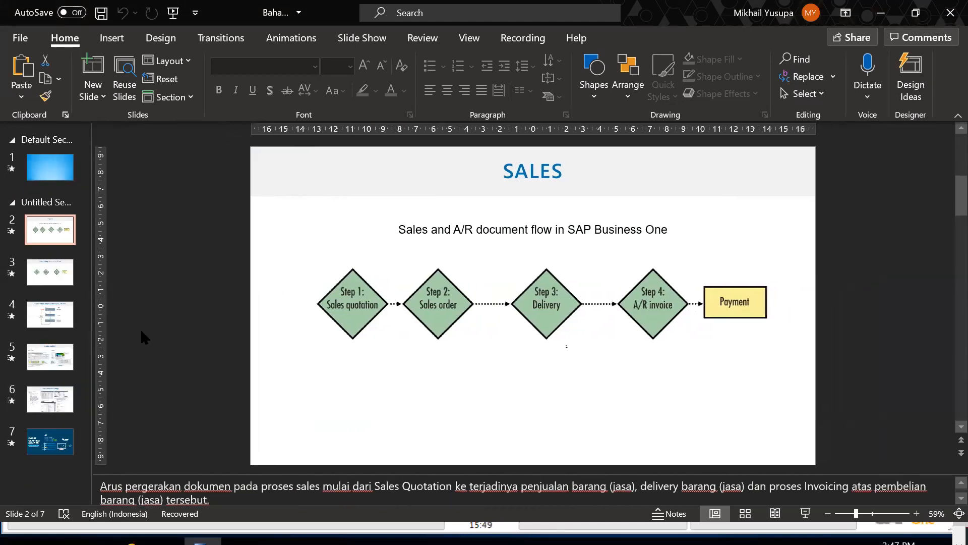
{"action": "left_click", "coordinate": [957, 116]}
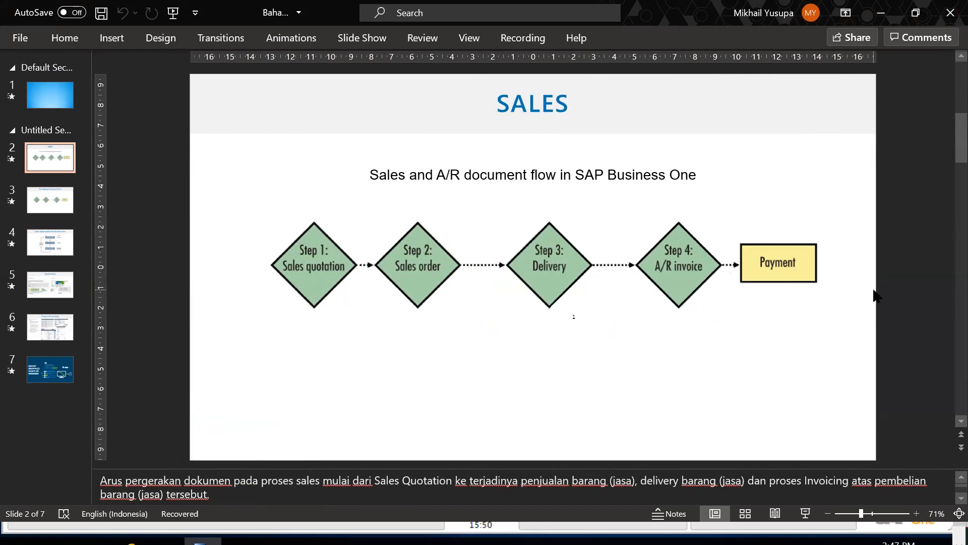
Return to the sales order in SAP Business One and copy it to a Delivery
{"action": "key", "text": "alt+Tab"}
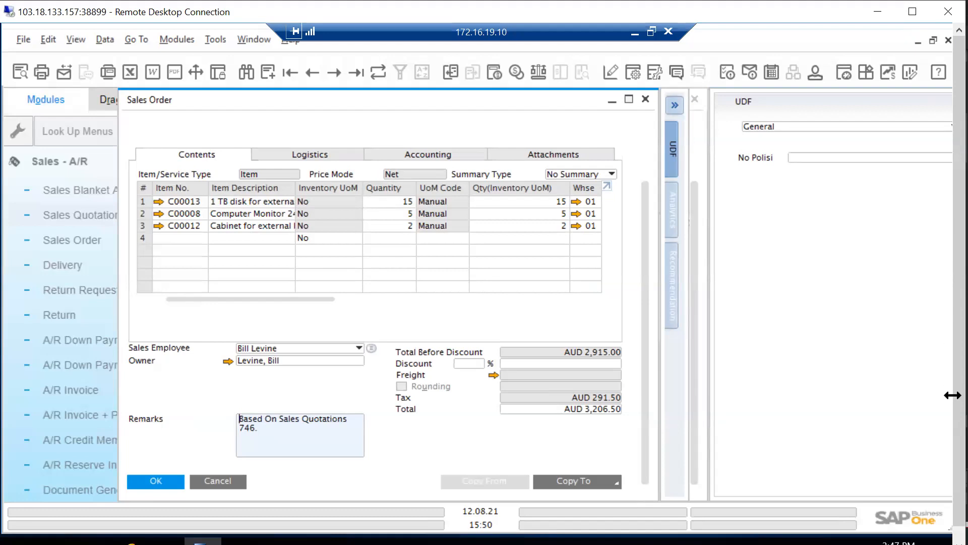
{"action": "left_click", "coordinate": [616, 481]}
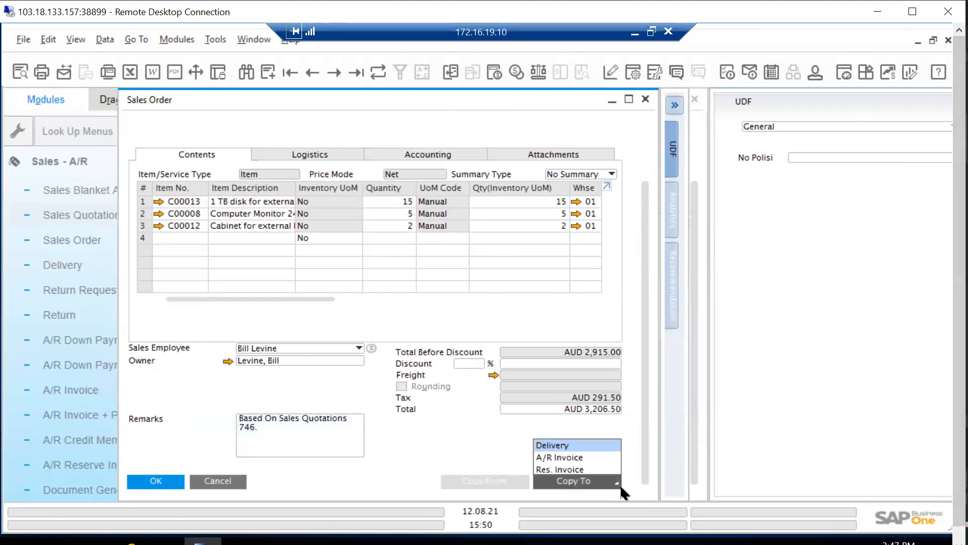
{"action": "left_click", "coordinate": [585, 443]}
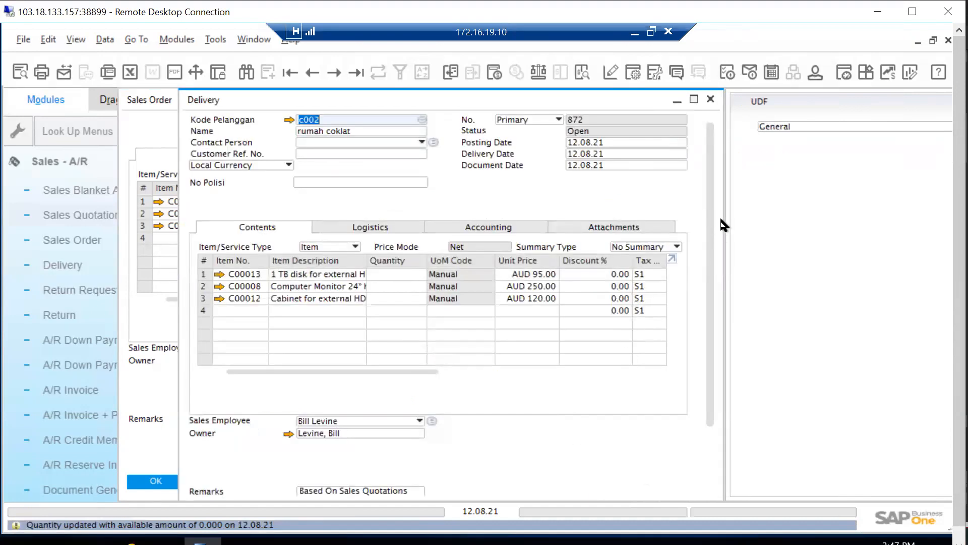
Review the delivery's header, item lines and remarks, and add it, continuing with a zero document total
{"action": "right_click", "coordinate": [568, 193]}
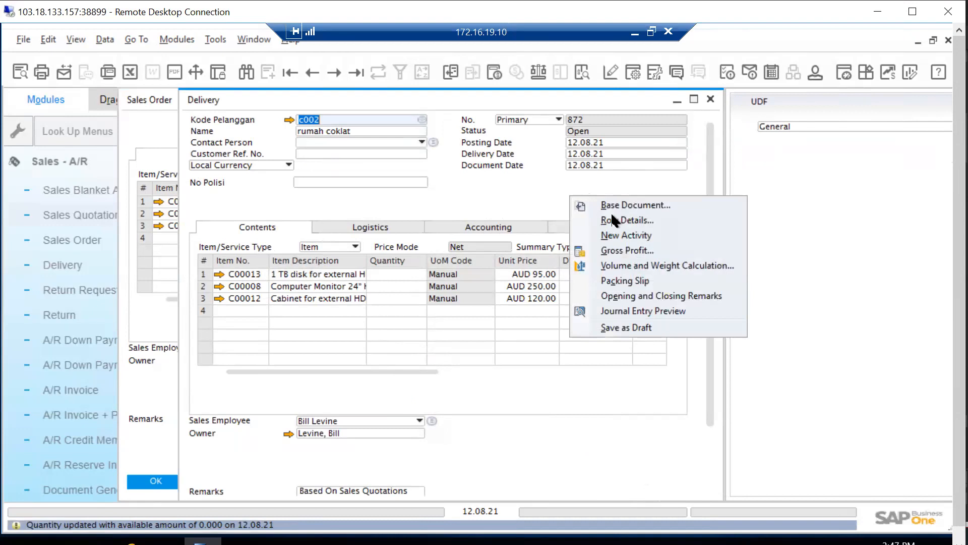
{"action": "left_click", "coordinate": [522, 188]}
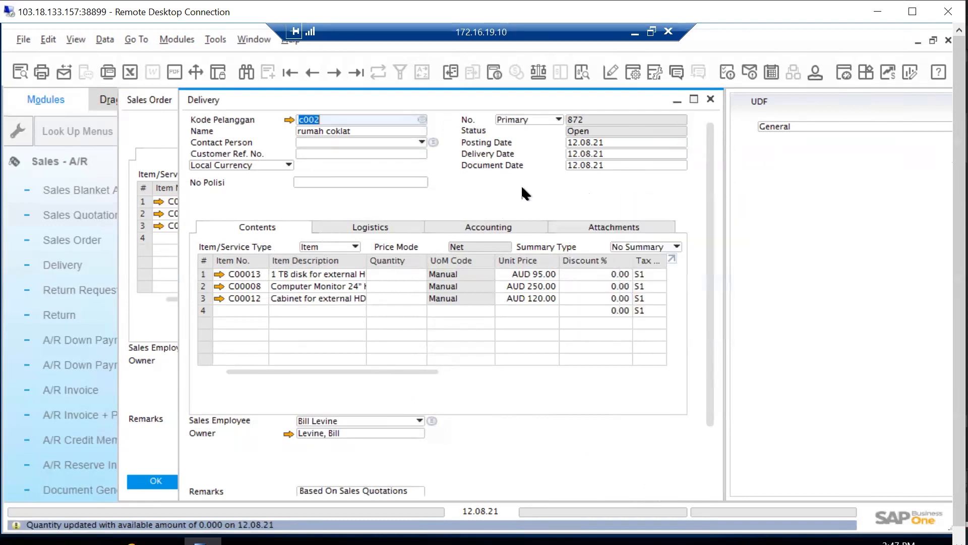
{"action": "scroll", "coordinate": [716, 396], "scroll_direction": "down", "scroll_amount": 3}
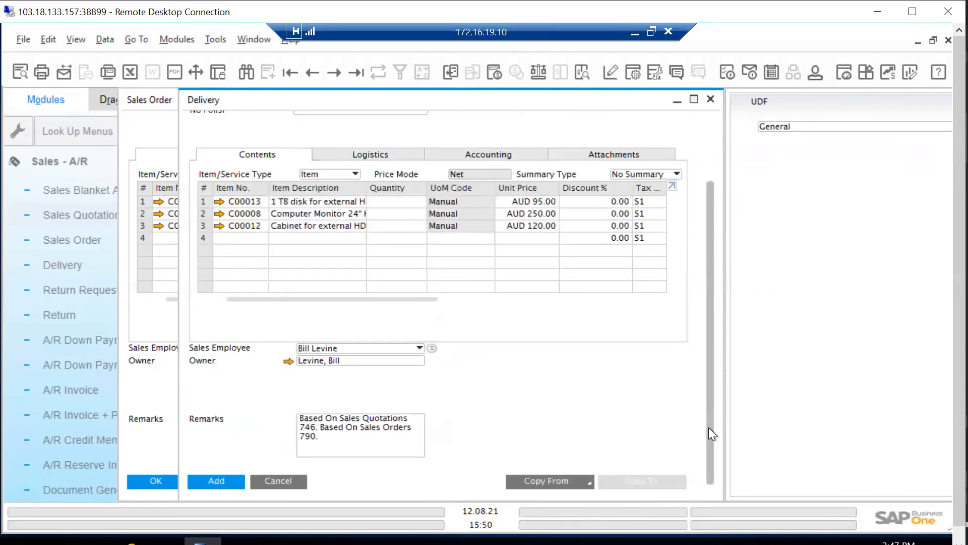
{"action": "scroll", "coordinate": [734, 192], "scroll_direction": "up", "scroll_amount": 3}
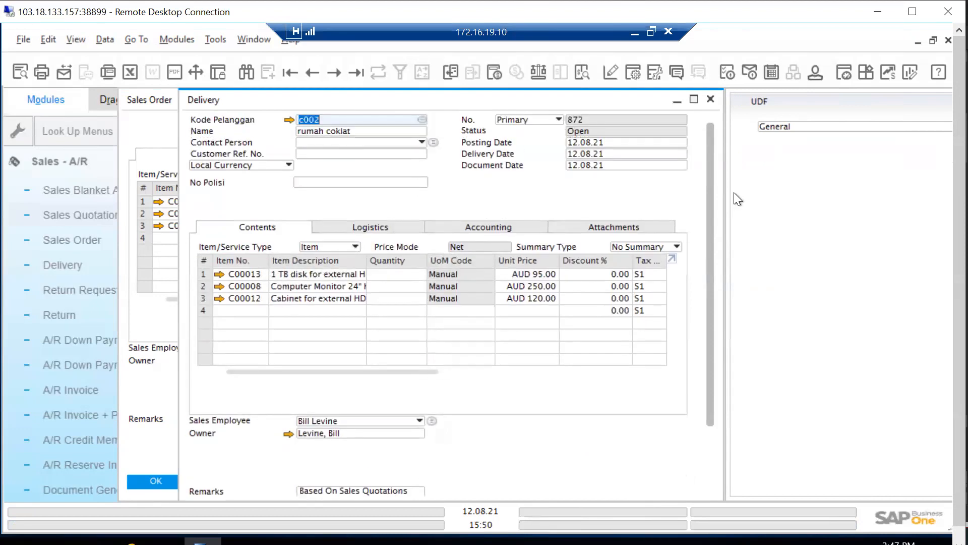
{"action": "scroll", "coordinate": [720, 428], "scroll_direction": "down", "scroll_amount": 3}
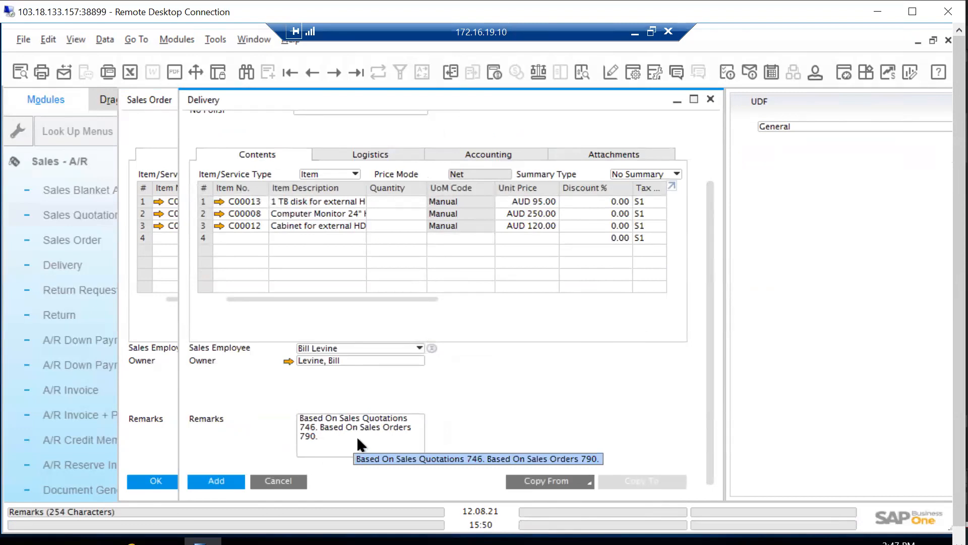
{"action": "left_click", "coordinate": [221, 481]}
{"action": "left_click", "coordinate": [317, 325]}
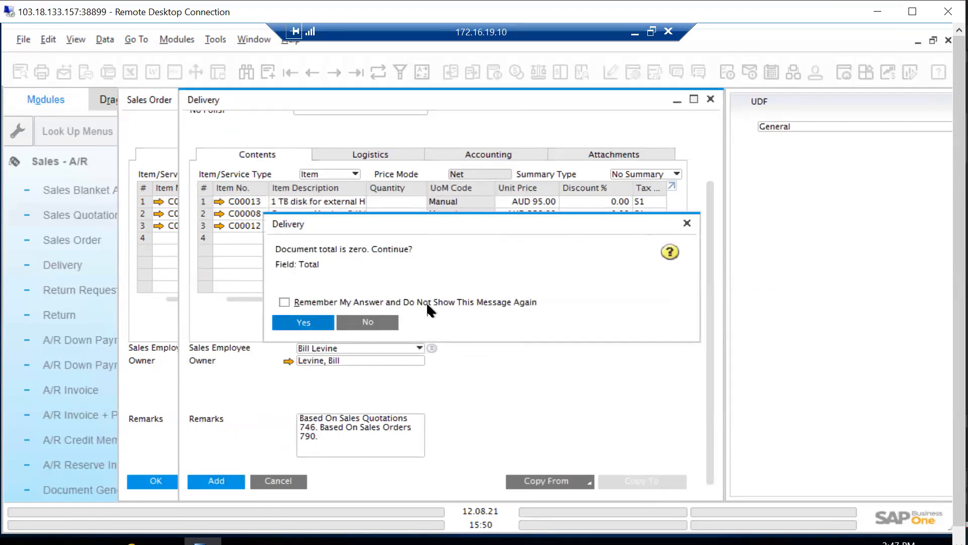
{"action": "left_click", "coordinate": [317, 307]}
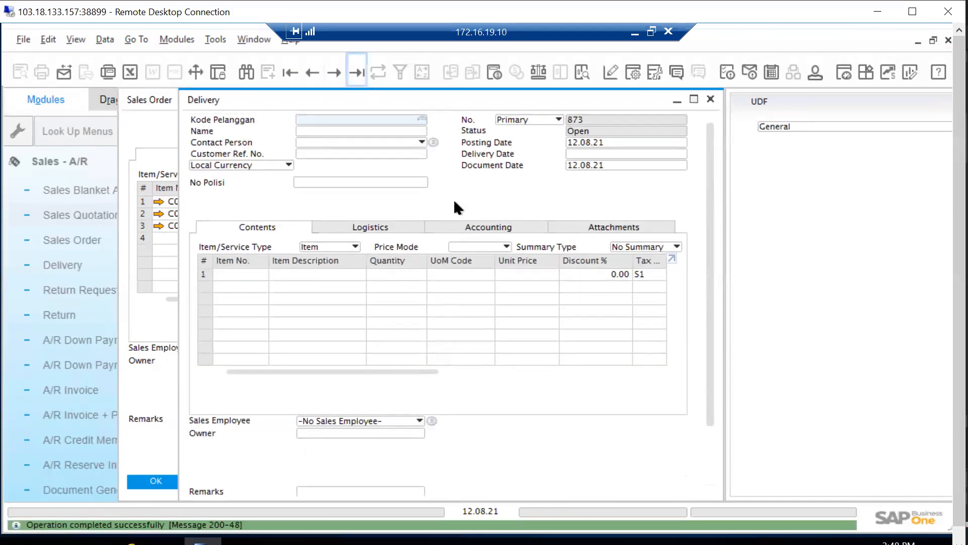
Display the newly added delivery and examine its Relationship Map linking the quotation, sales order and delivery
{"action": "right_click", "coordinate": [452, 163]}
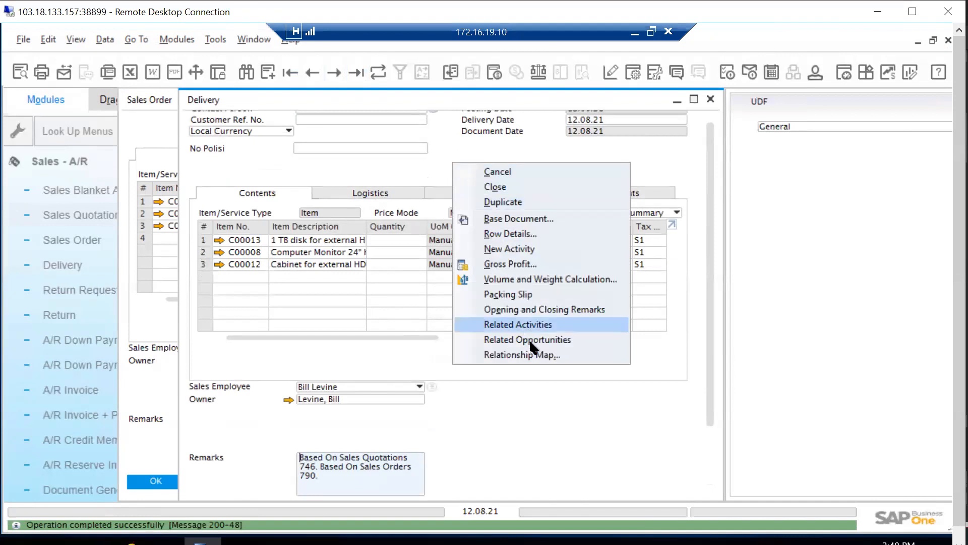
{"action": "left_click", "coordinate": [534, 353]}
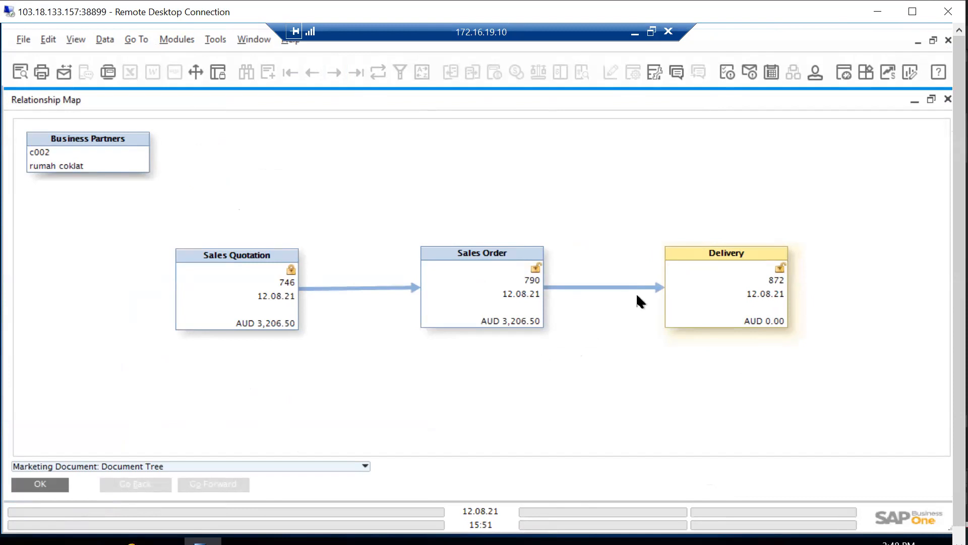
{"action": "left_click", "coordinate": [944, 98]}
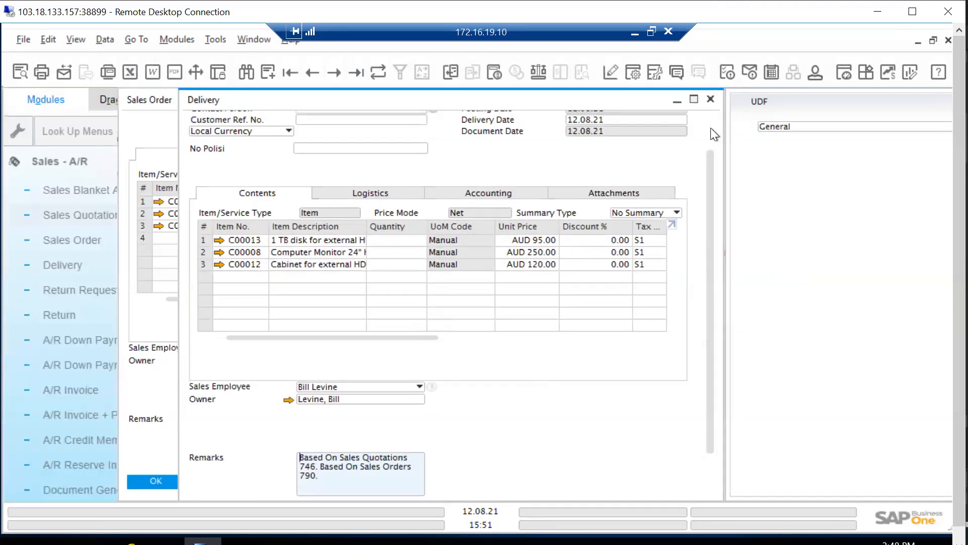
Close the open delivery, sales order and sales quotation windows to return to the cockpit
{"action": "left_click", "coordinate": [711, 100]}
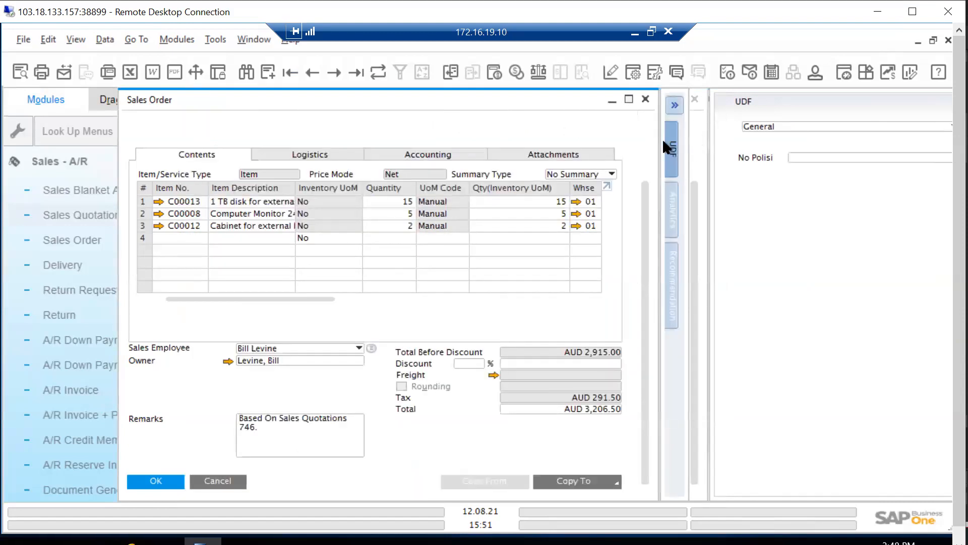
{"action": "left_click", "coordinate": [644, 99]}
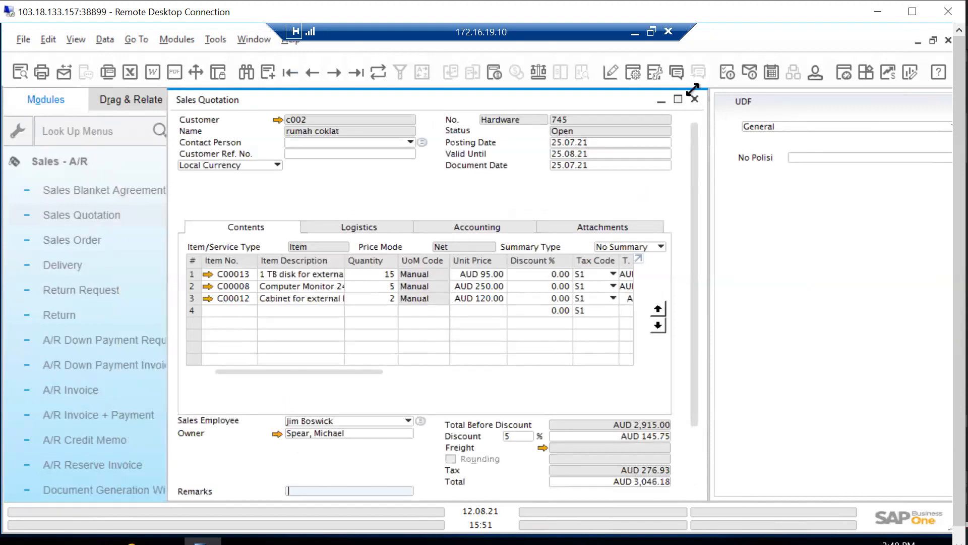
{"action": "left_click", "coordinate": [695, 98]}
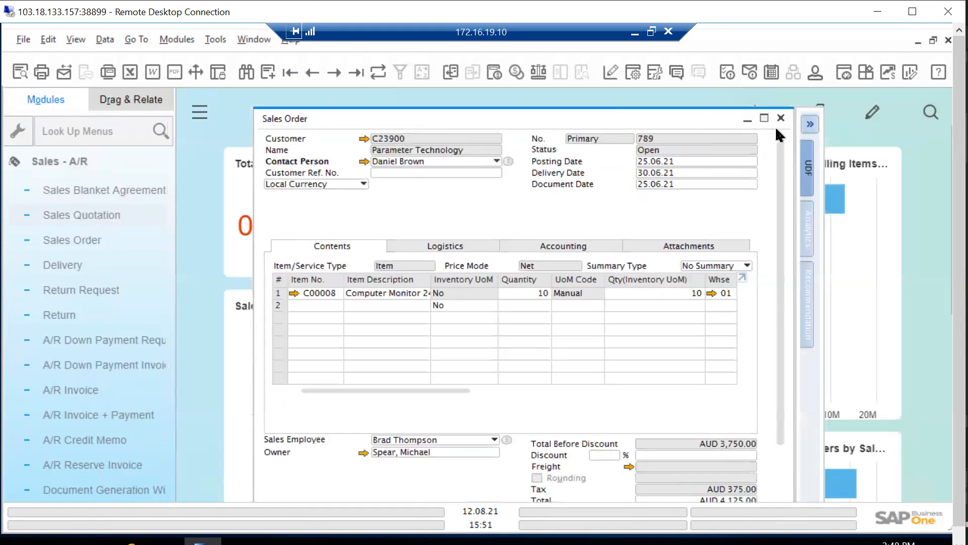
Collapse the Sales - A/R module and expand Purchasing - A/P to look through its purchasing documents
{"action": "left_click", "coordinate": [56, 161]}
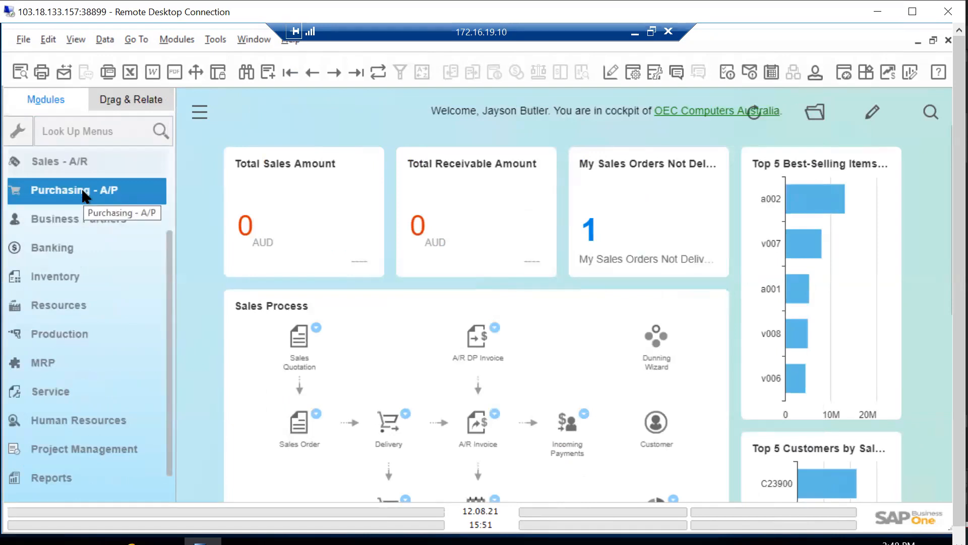
{"action": "left_click", "coordinate": [83, 191]}
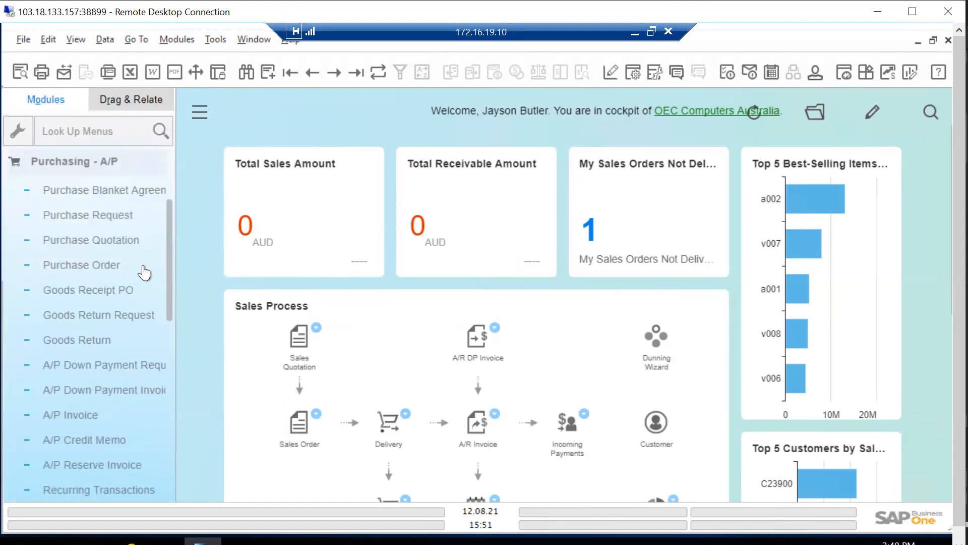
{"action": "left_click", "coordinate": [144, 269]}
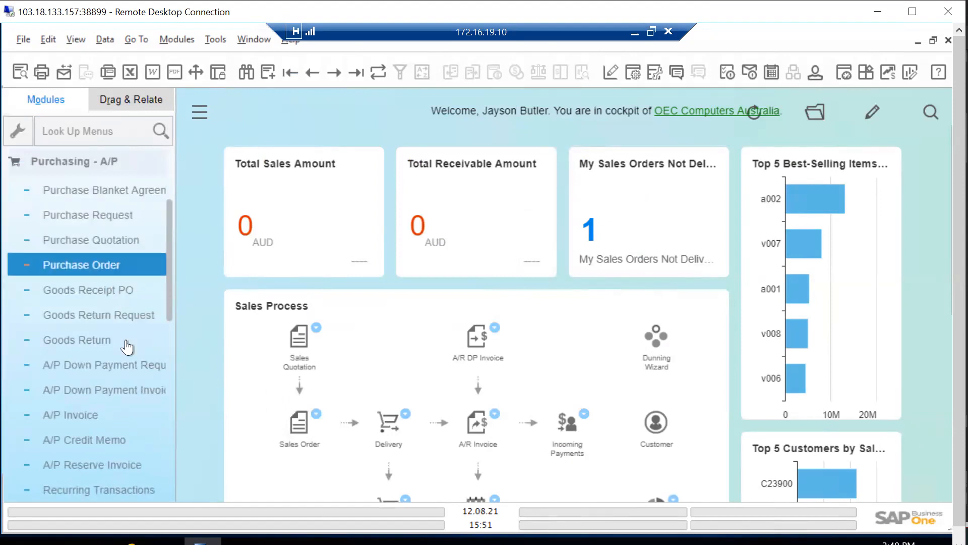
{"action": "left_click", "coordinate": [119, 195]}
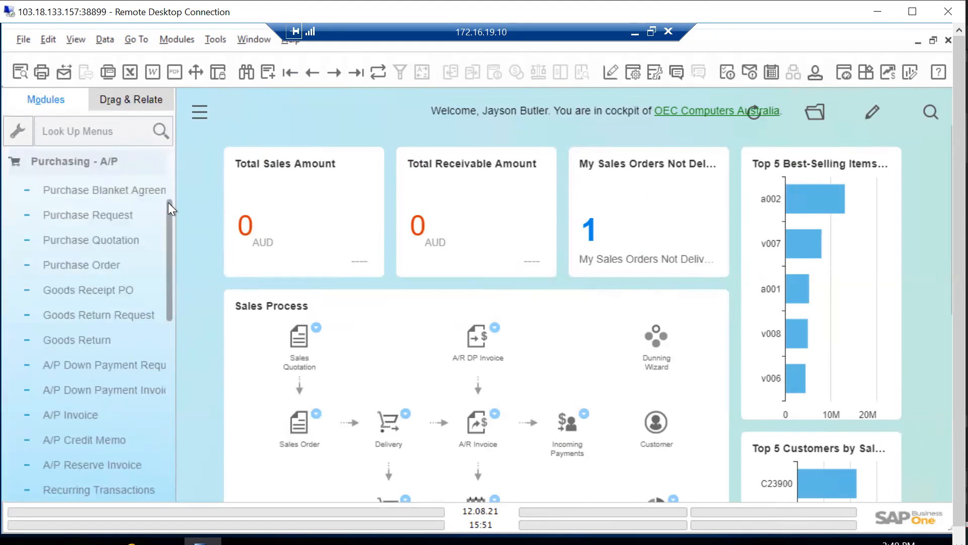
Finish looking through the Purchasing - A/P documents, collapse that module and return to the start of the module list
{"action": "scroll", "coordinate": [164, 186], "scroll_direction": "up", "scroll_amount": 5}
{"action": "scroll", "coordinate": [164, 177], "scroll_direction": "down", "scroll_amount": 5}
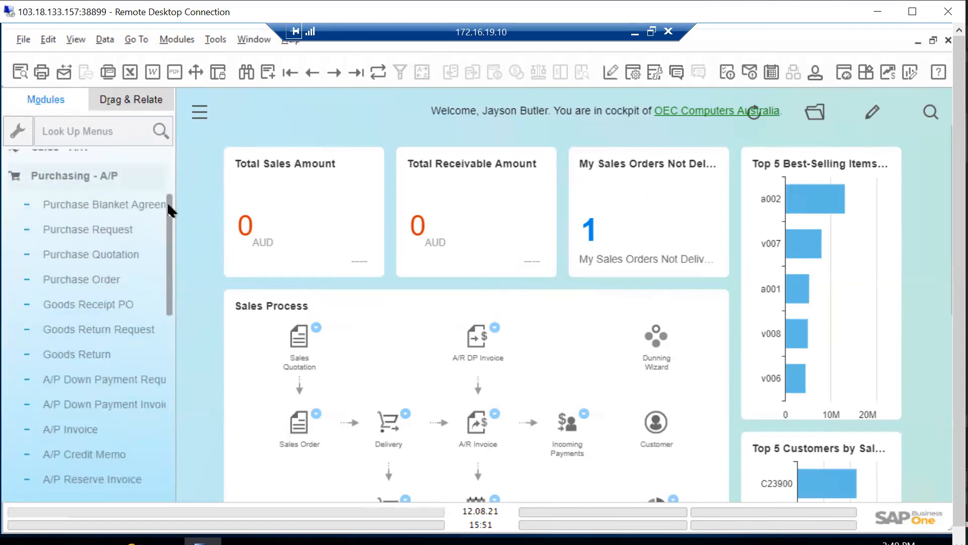
{"action": "left_click", "coordinate": [104, 168]}
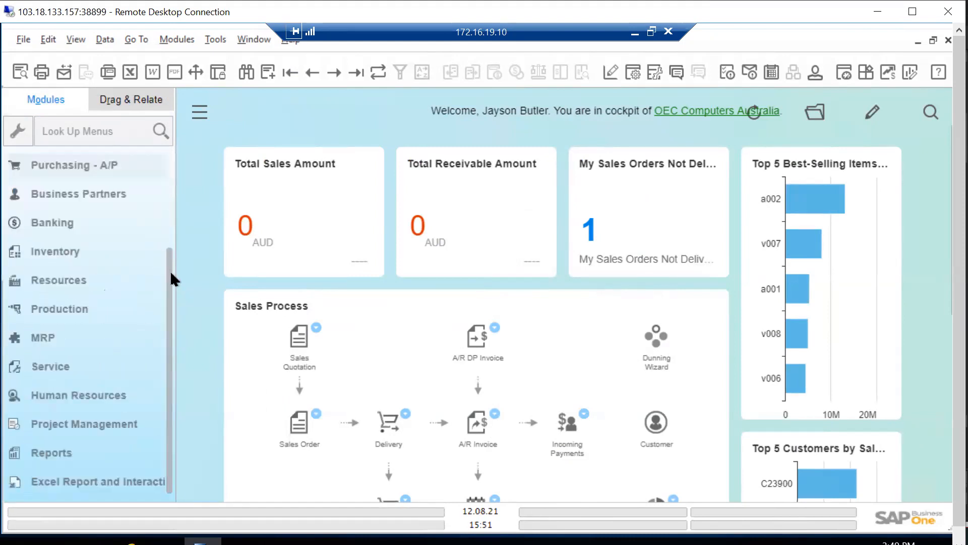
{"action": "scroll", "coordinate": [172, 212], "scroll_direction": "up", "scroll_amount": 5}
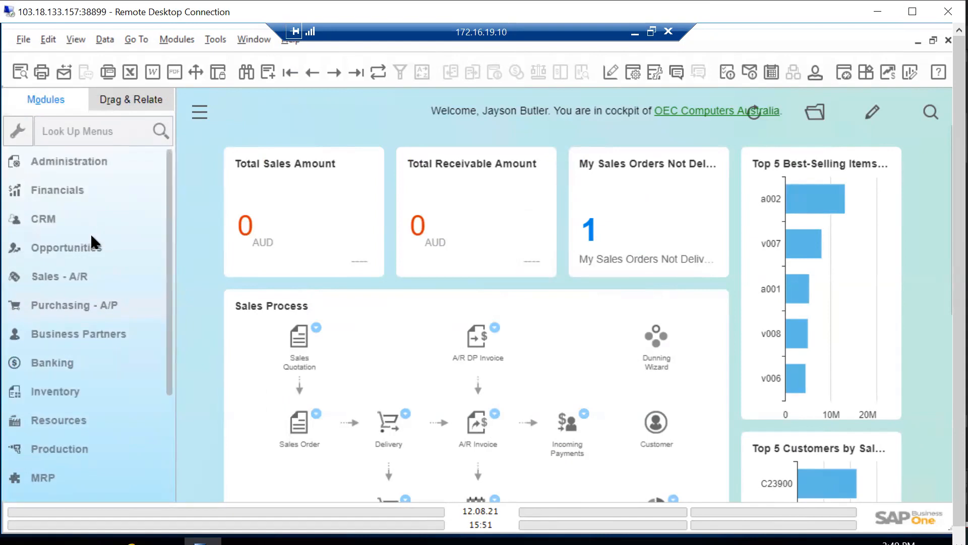
Display the last sales opportunity record and examine its stages and potential details
{"action": "left_click", "coordinate": [80, 249]}
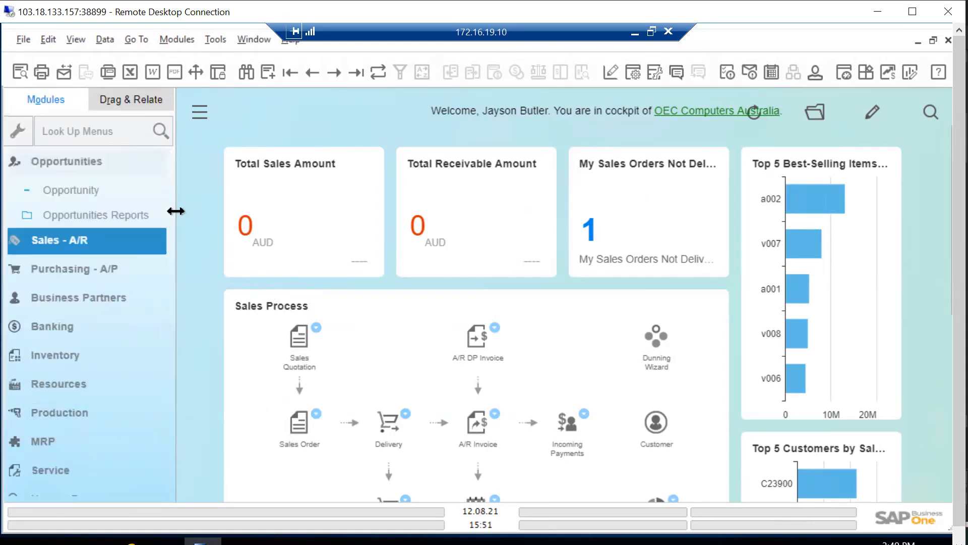
{"action": "left_click", "coordinate": [102, 194]}
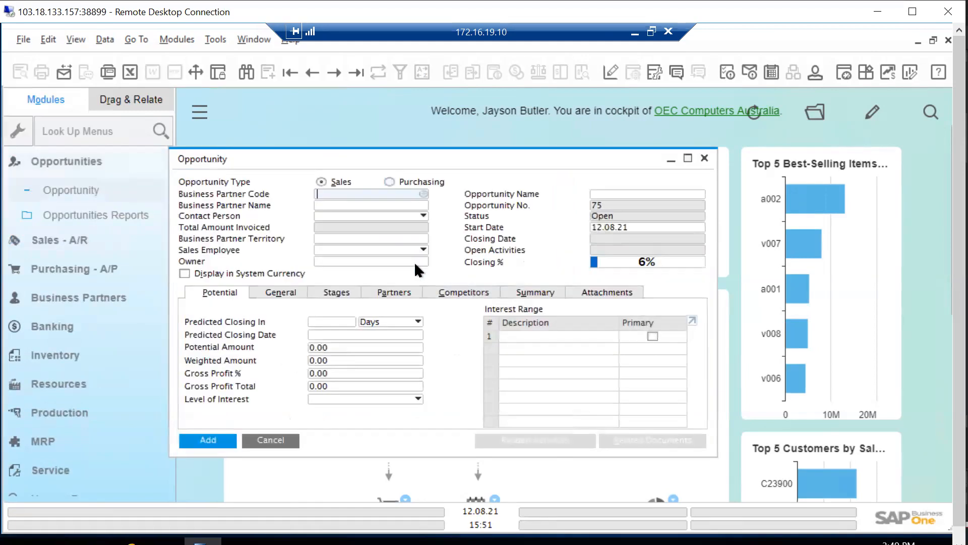
{"action": "left_click", "coordinate": [356, 72]}
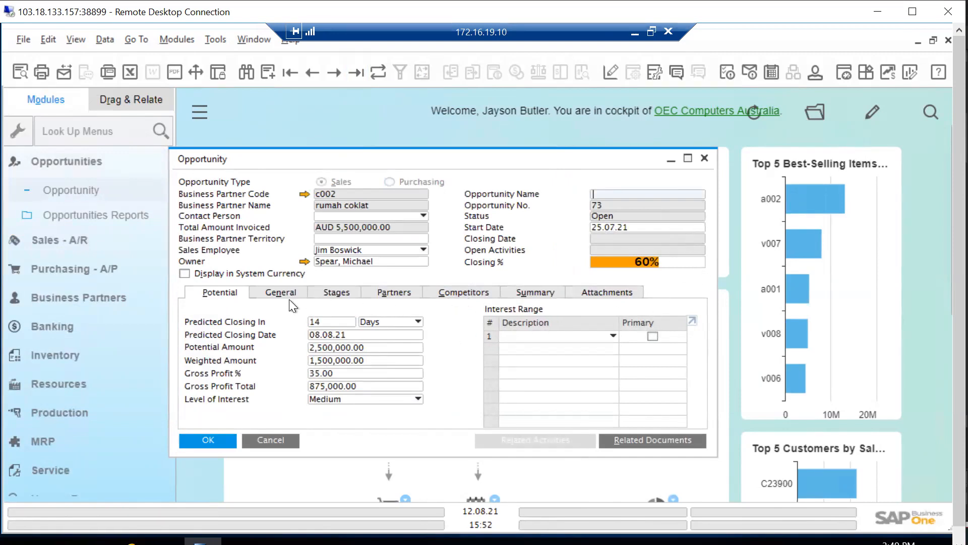
{"action": "left_click", "coordinate": [350, 293]}
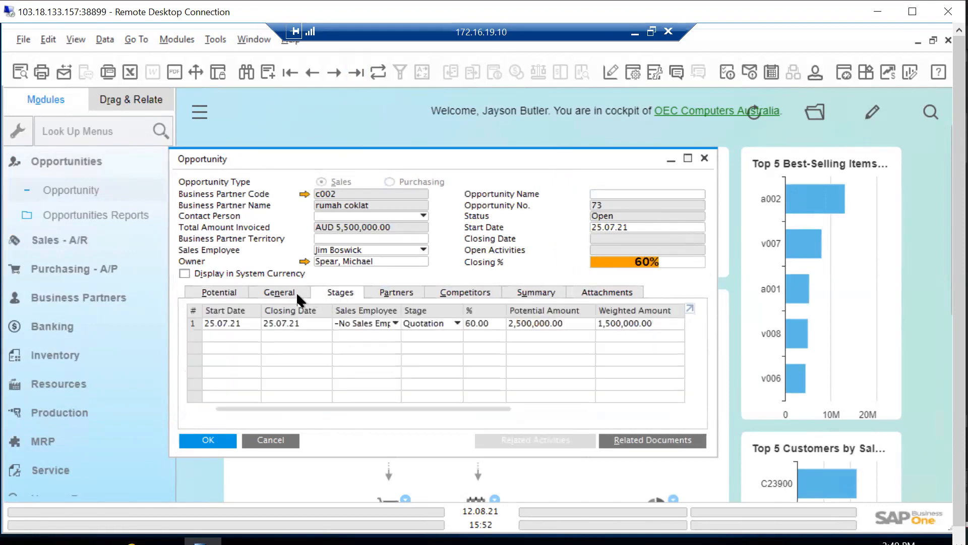
{"action": "left_click", "coordinate": [232, 290]}
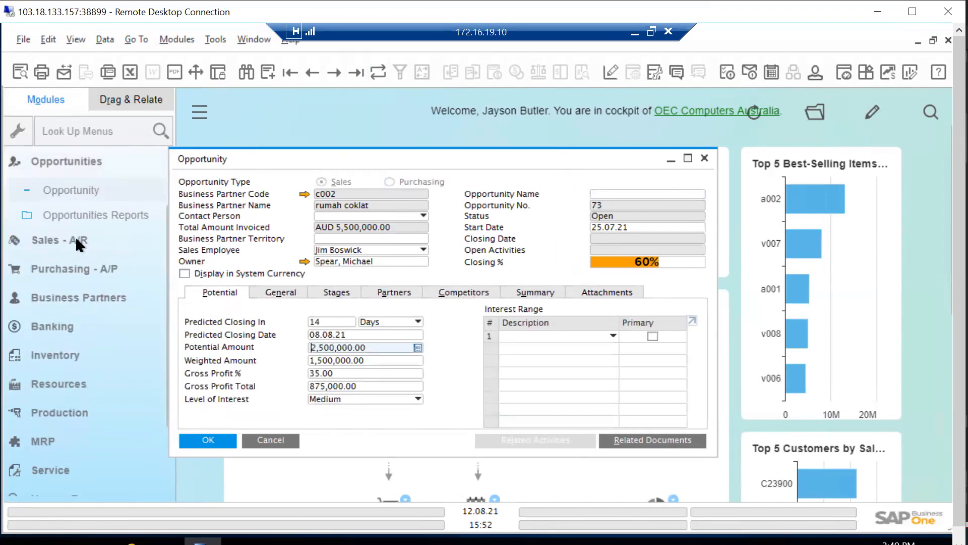
Go to the Business Partners module's Activity form, display the last activity record and examine its meeting details and follow-up option
{"action": "left_click", "coordinate": [62, 162]}
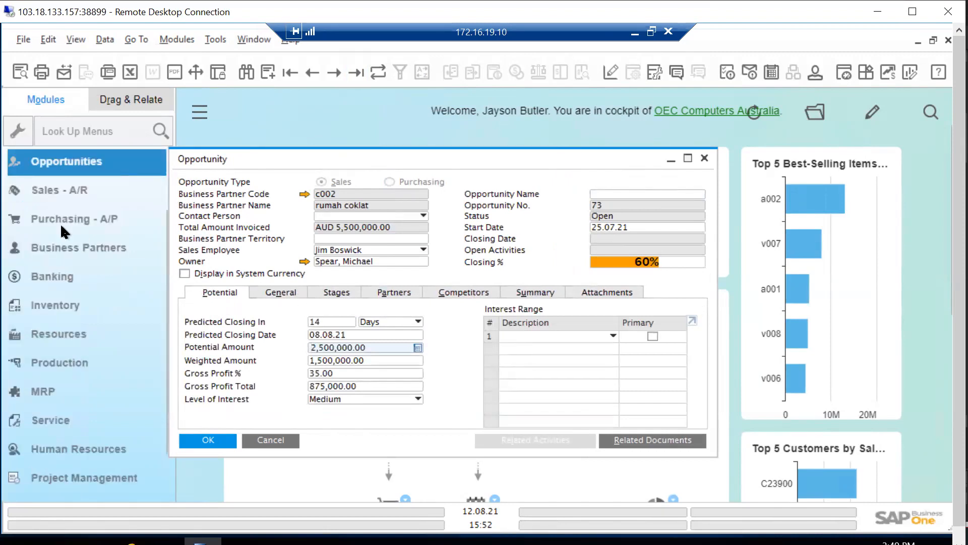
{"action": "left_click", "coordinate": [74, 249]}
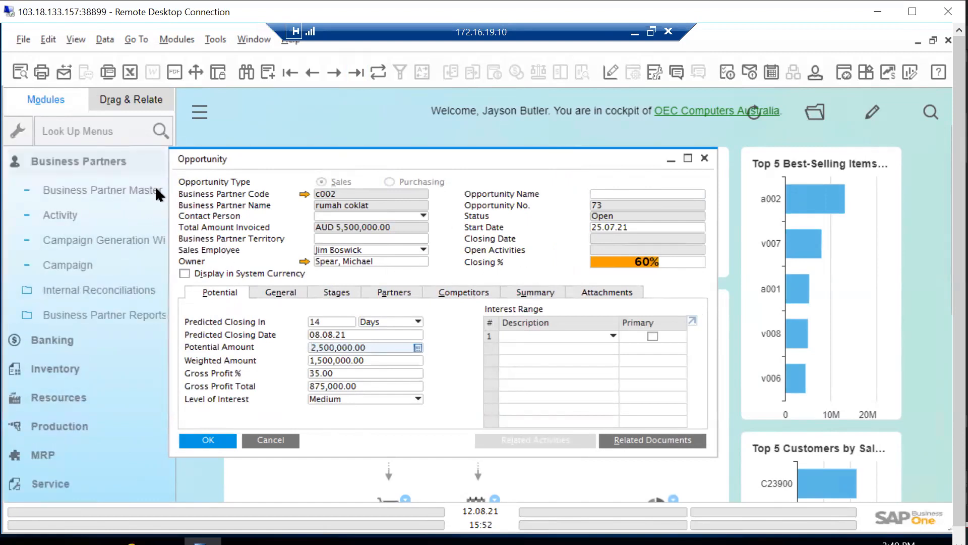
{"action": "left_click", "coordinate": [64, 216]}
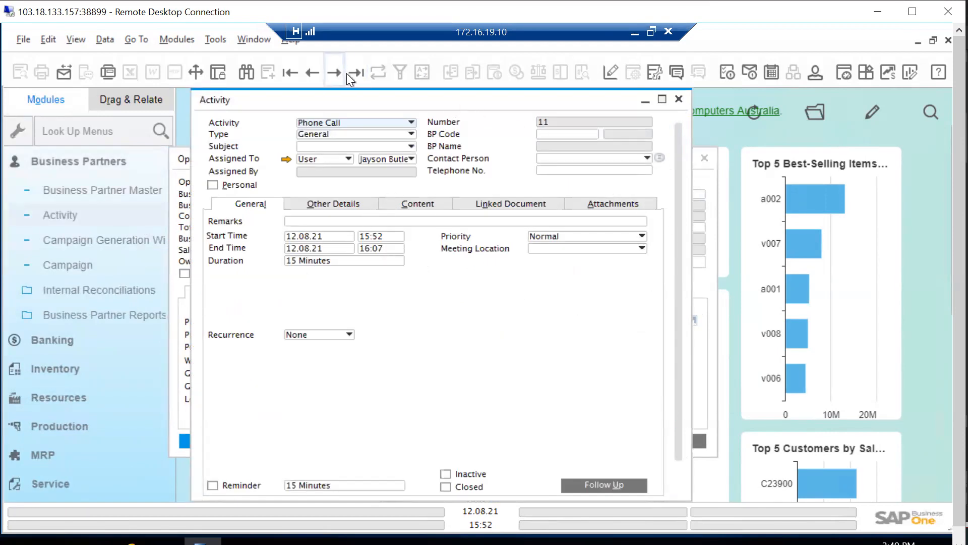
{"action": "left_click", "coordinate": [365, 74]}
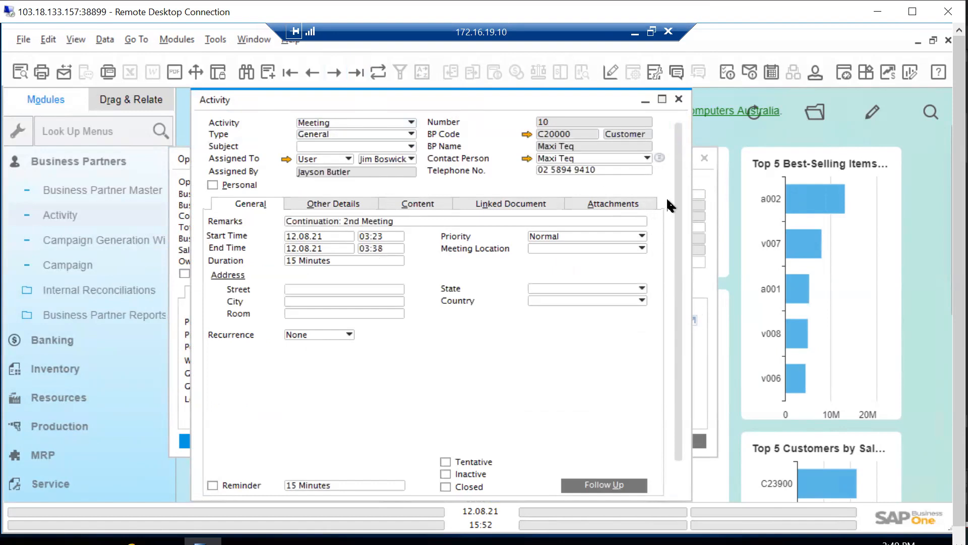
{"action": "scroll", "coordinate": [681, 218], "scroll_direction": "down", "scroll_amount": 2}
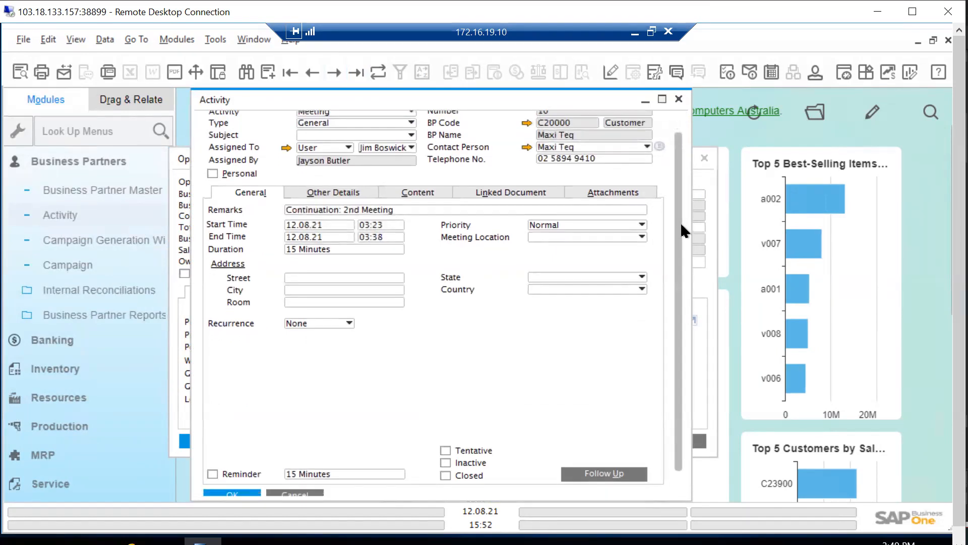
{"action": "scroll", "coordinate": [686, 261], "scroll_direction": "down", "scroll_amount": 1}
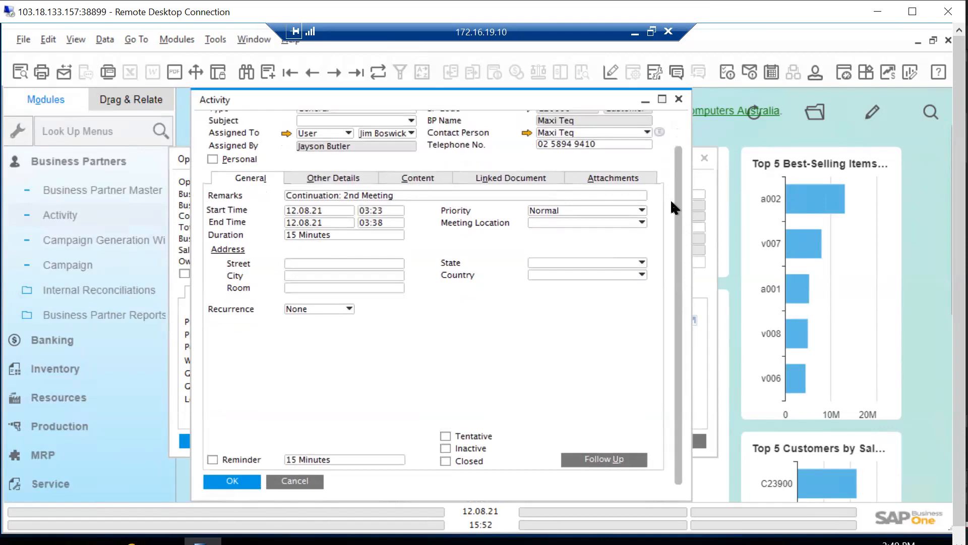
{"action": "scroll", "coordinate": [669, 192], "scroll_direction": "up", "scroll_amount": 3}
{"action": "scroll", "coordinate": [682, 266], "scroll_direction": "down", "scroll_amount": 3}
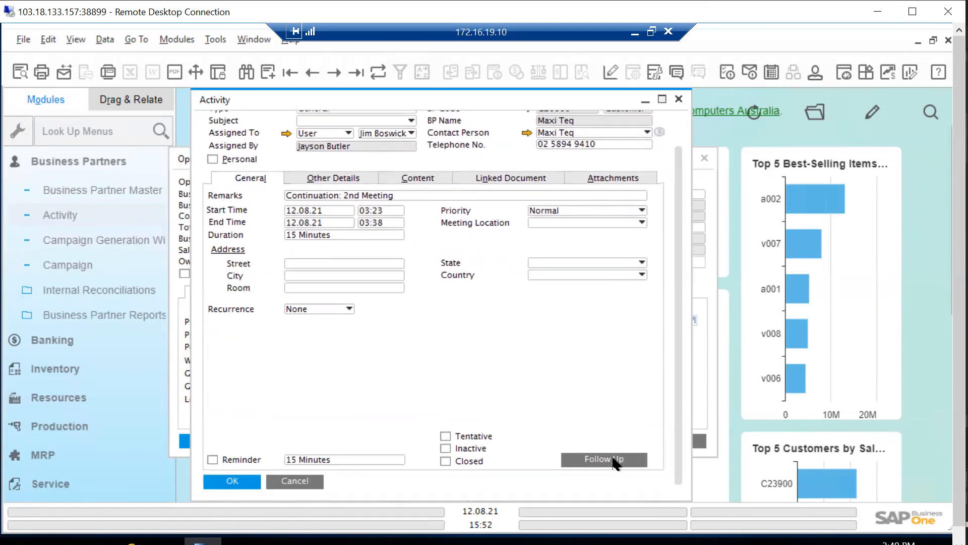
{"action": "scroll", "coordinate": [674, 249], "scroll_direction": "up", "scroll_amount": 2}
{"action": "scroll", "coordinate": [676, 241], "scroll_direction": "up", "scroll_amount": 1}
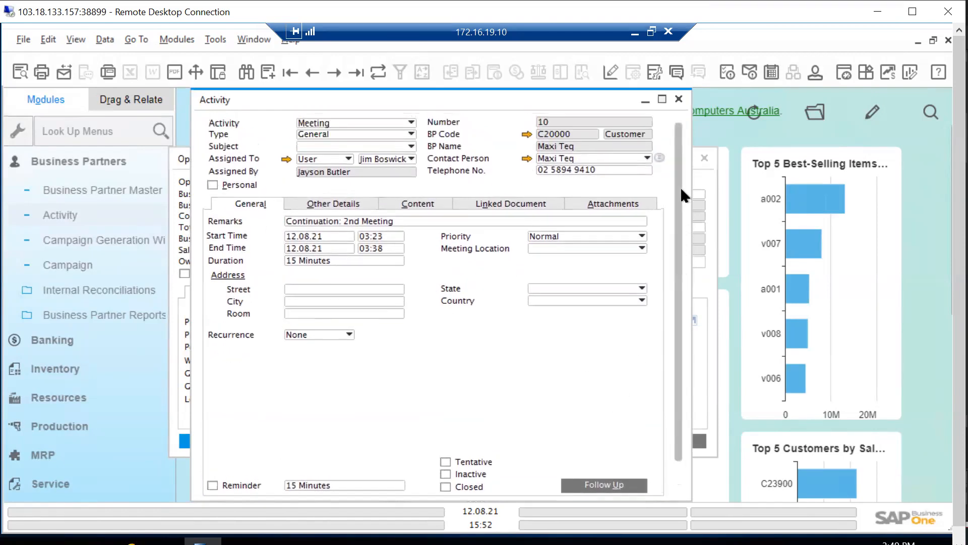
Create a follow-up to the displayed meeting and set its remarks to "Continuation: Continuation: 3rd Meeting proposal"
{"action": "left_click", "coordinate": [607, 487]}
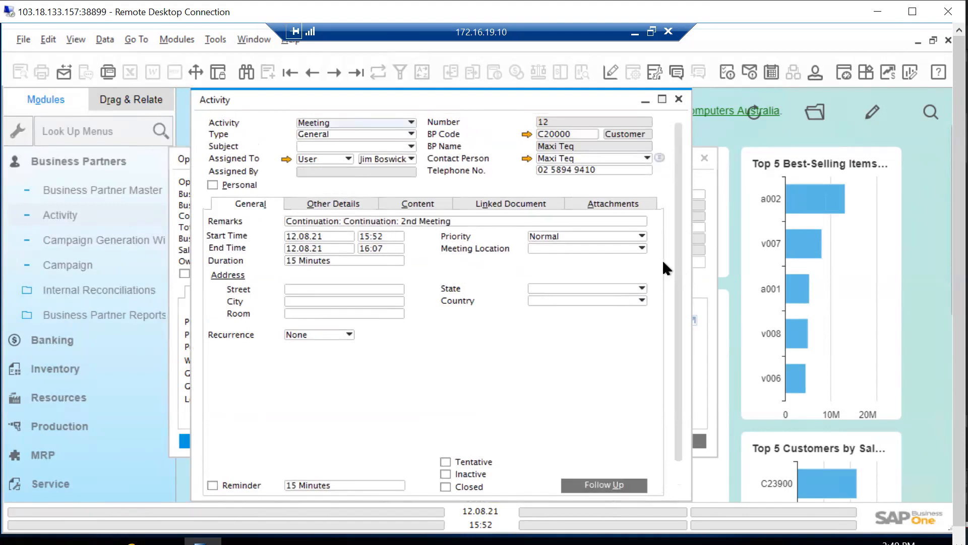
{"action": "scroll", "coordinate": [679, 265], "scroll_direction": "down", "scroll_amount": 2}
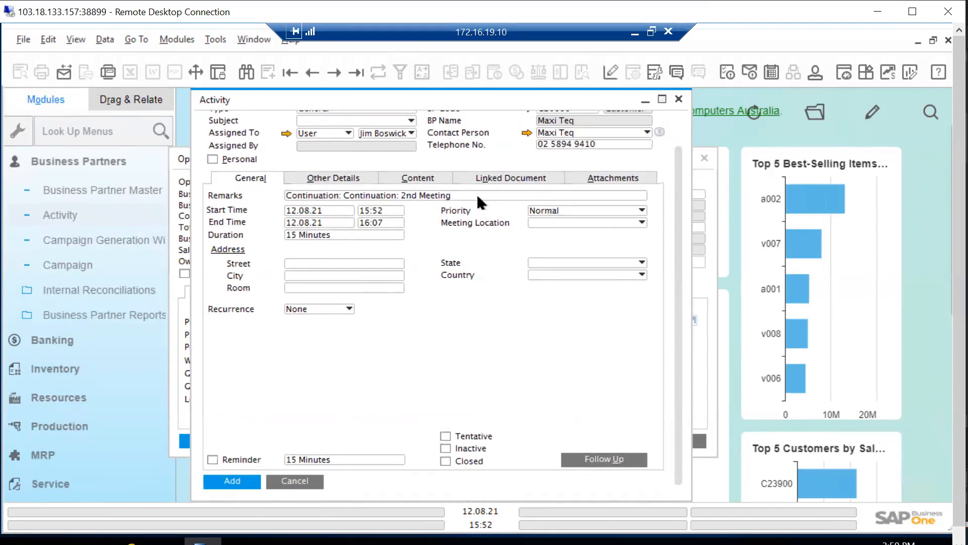
{"action": "left_click", "coordinate": [462, 196]}
{"action": "left_click", "coordinate": [461, 195]}
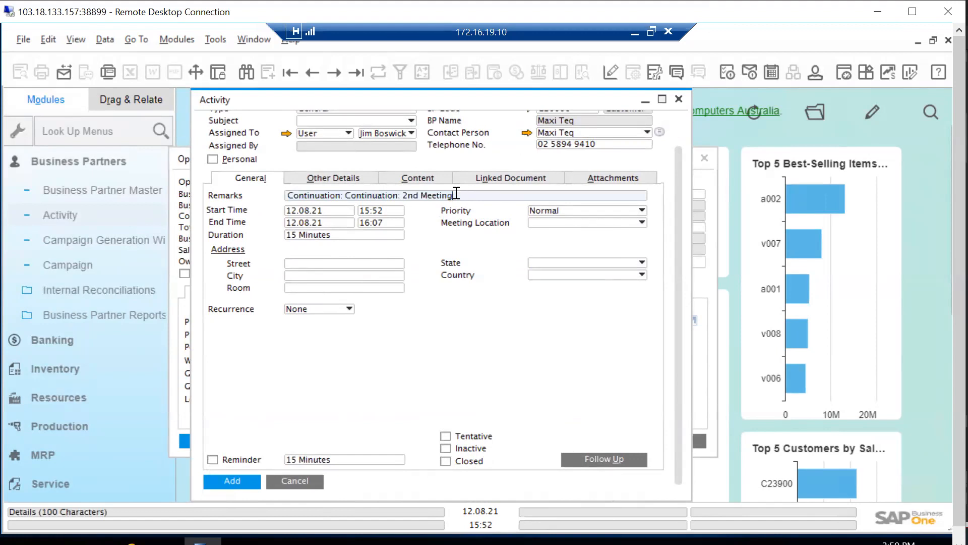
{"action": "left_click_drag", "start_coordinate": [454, 195], "coordinate": [422, 197]}
{"action": "left_click", "coordinate": [411, 196]}
{"action": "key", "text": "BackSpace"}
{"action": "key", "text": "Delete"}
{"action": "key", "text": "Delete"}
{"action": "type", "text": "3rd"}
{"action": "key", "text": "Right"}
{"action": "key", "text": "Right"}
{"action": "type", "text": "p"}
{"action": "type", "text": "posal"}
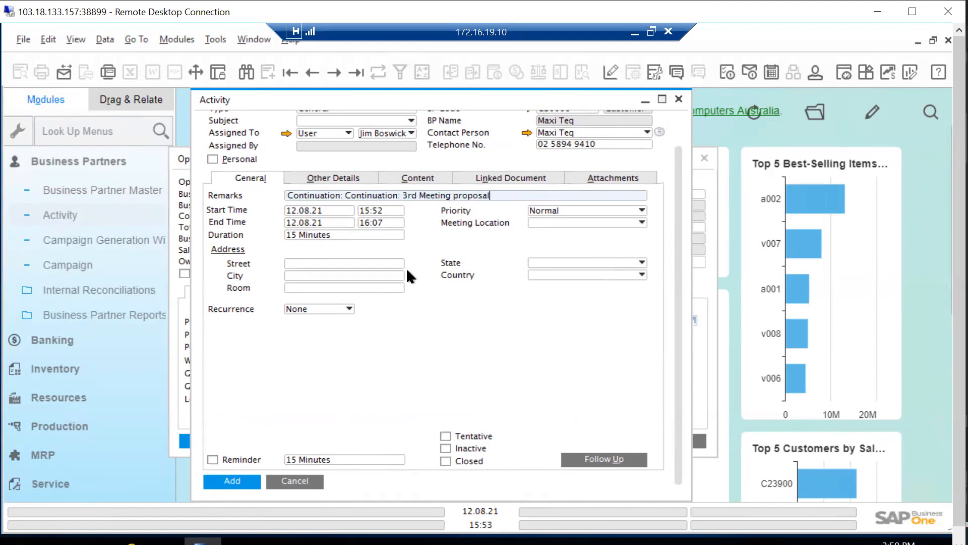
Add the follow-up activity and close the Activity and Opportunity windows
{"action": "left_click", "coordinate": [257, 482]}
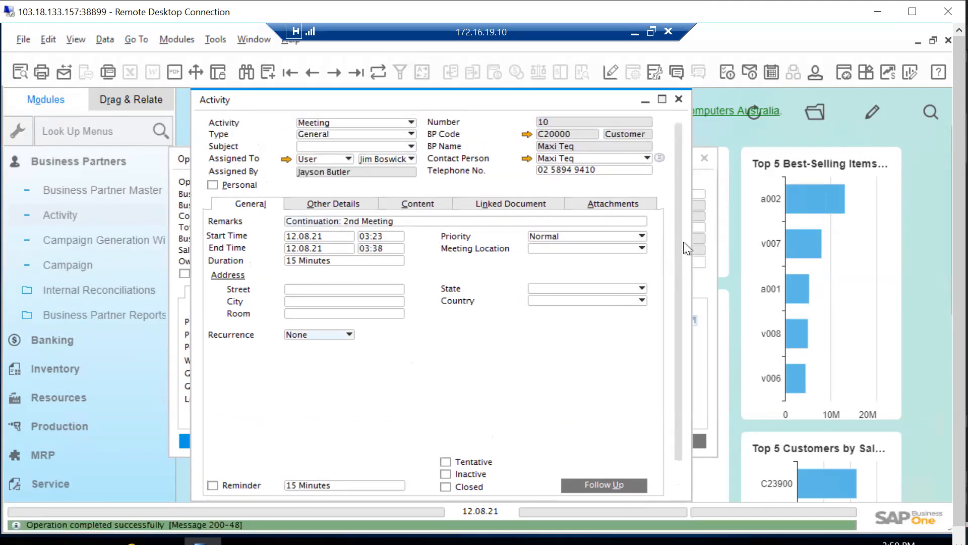
{"action": "left_click_drag", "start_coordinate": [676, 249], "coordinate": [677, 324]}
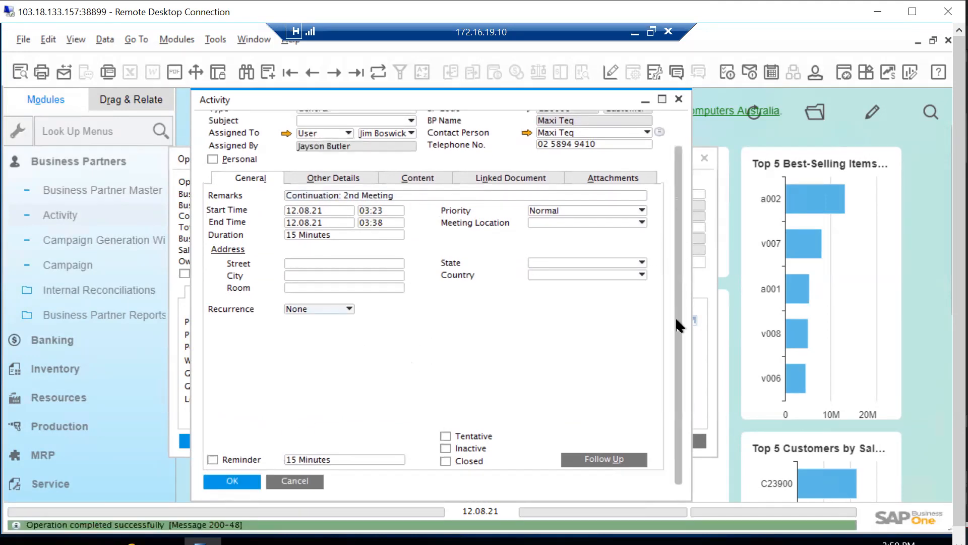
{"action": "left_click", "coordinate": [232, 480]}
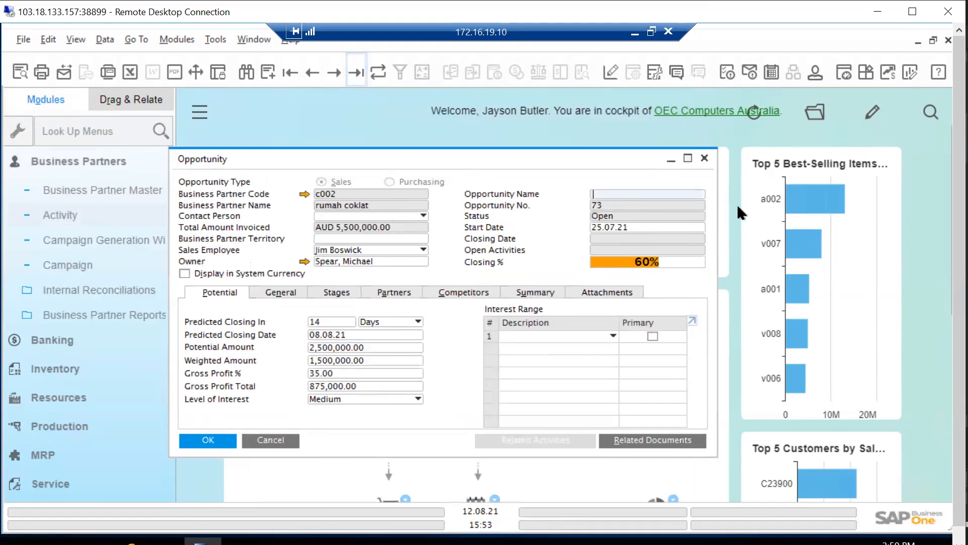
{"action": "left_click", "coordinate": [705, 161]}
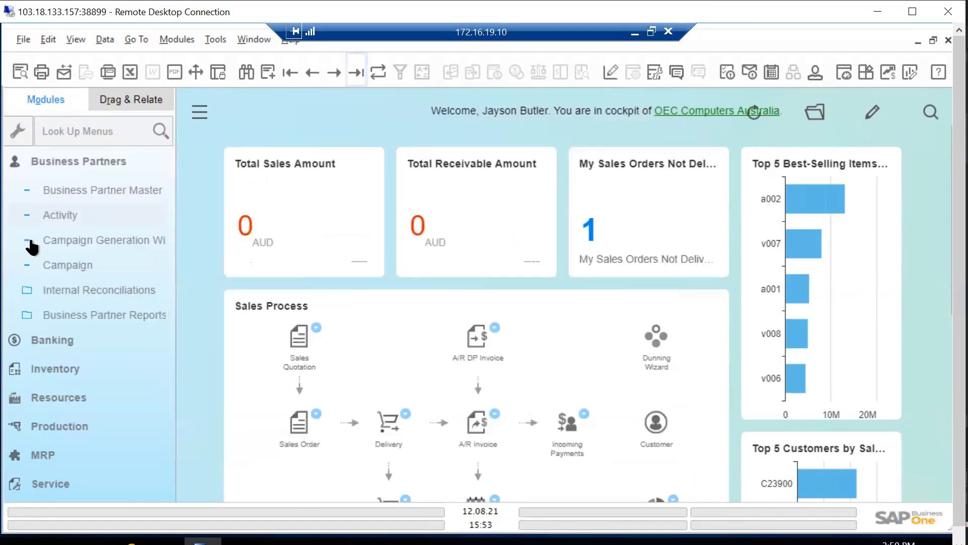
Collapse Business Partners, reopen the Opportunity form from the Opportunities module and display the last record
{"action": "left_click", "coordinate": [123, 162]}
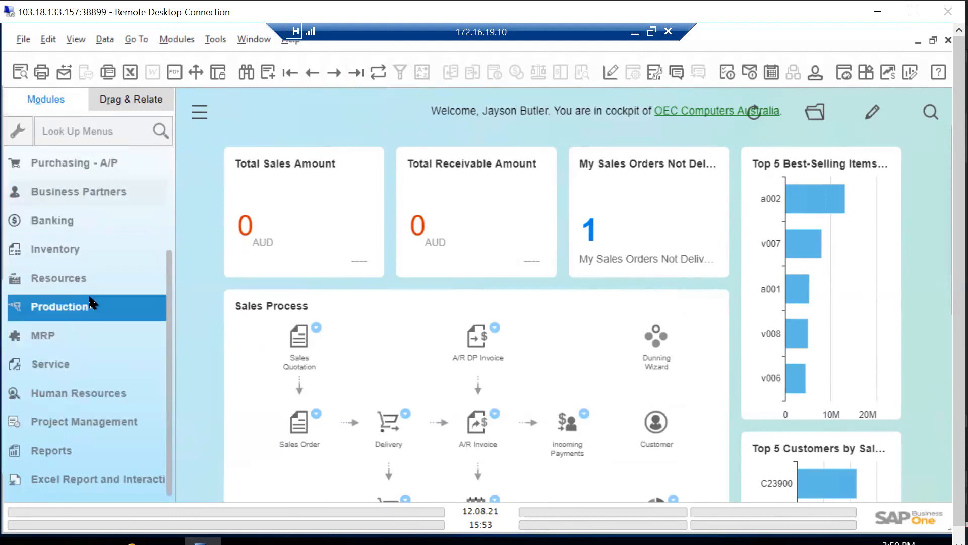
{"action": "scroll", "coordinate": [90, 283], "scroll_direction": "up", "scroll_amount": 5}
{"action": "left_click", "coordinate": [83, 246]}
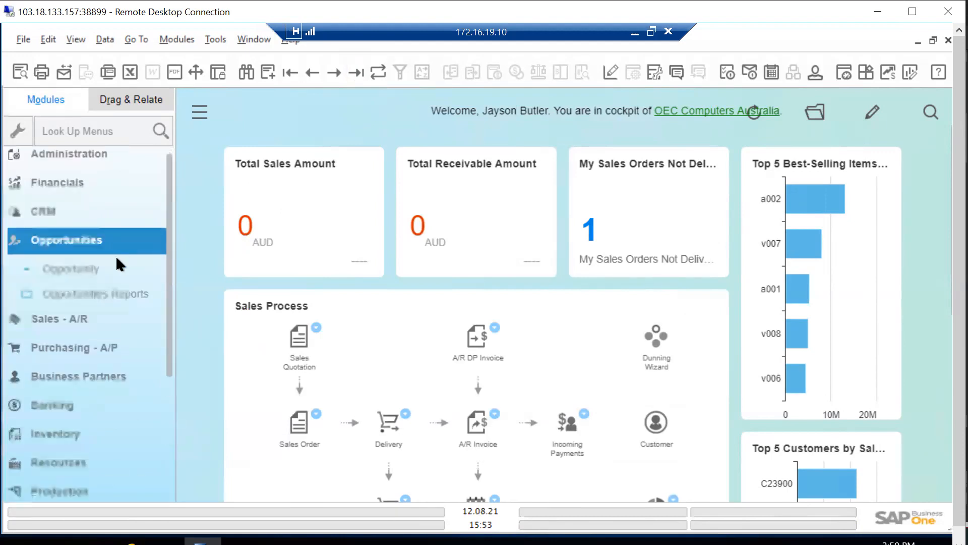
{"action": "left_click", "coordinate": [89, 193]}
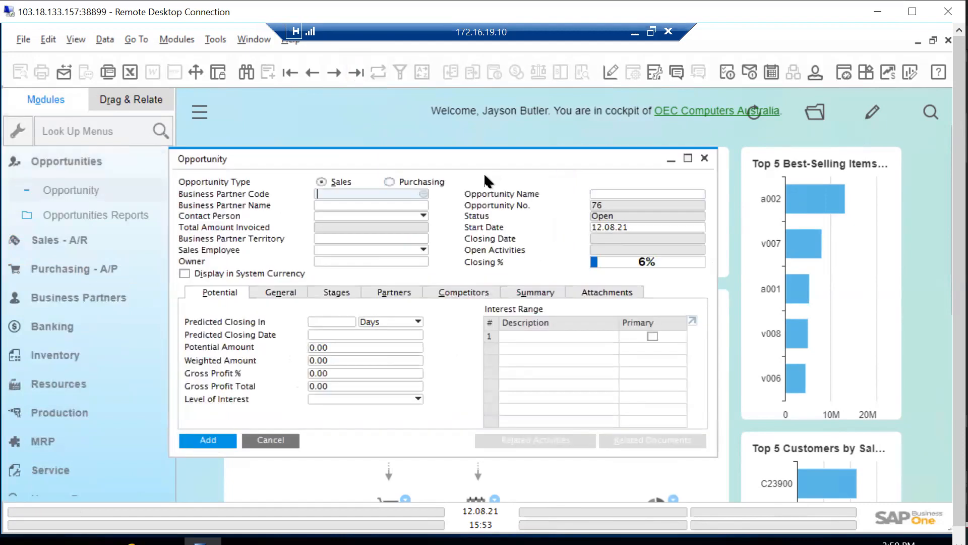
{"action": "left_click", "coordinate": [352, 72]}
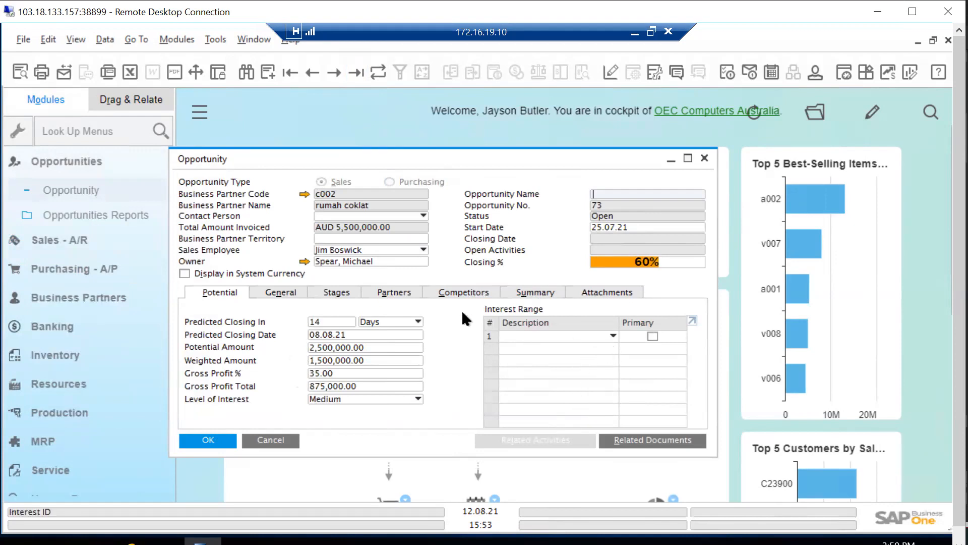
Examine the opportunity's general, stages and partners details, and browse between the first and last opportunity records
{"action": "left_click", "coordinate": [337, 291]}
{"action": "left_click", "coordinate": [280, 291]}
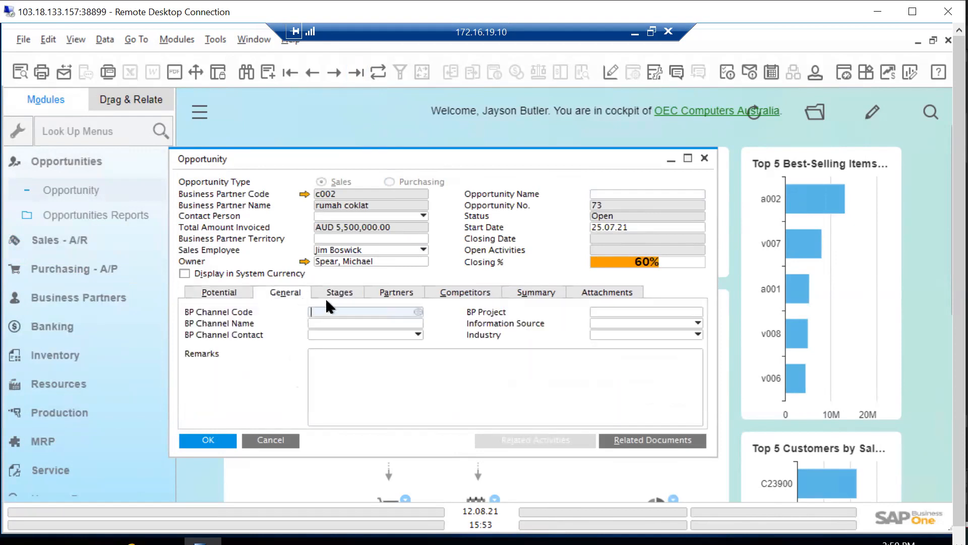
{"action": "left_click", "coordinate": [340, 294]}
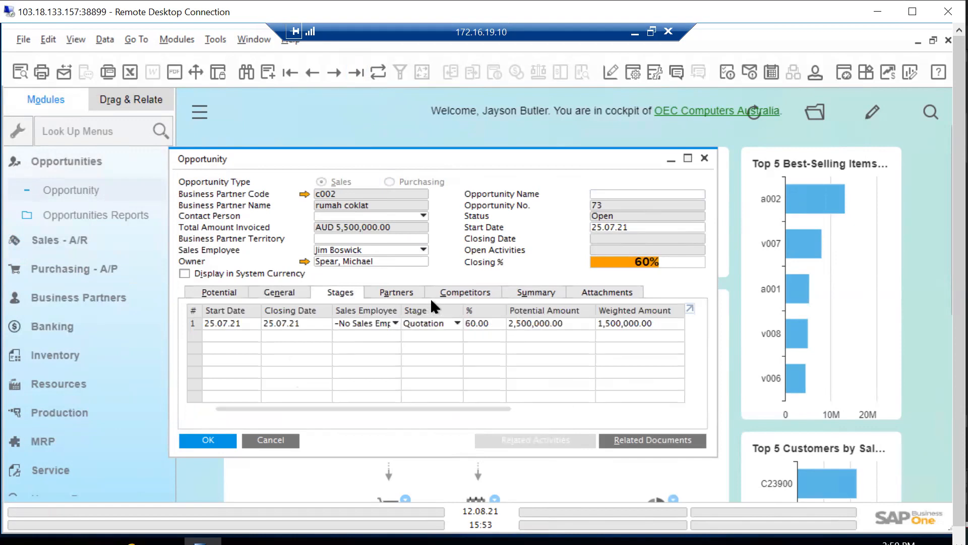
{"action": "left_click", "coordinate": [443, 295]}
{"action": "left_click", "coordinate": [413, 294]}
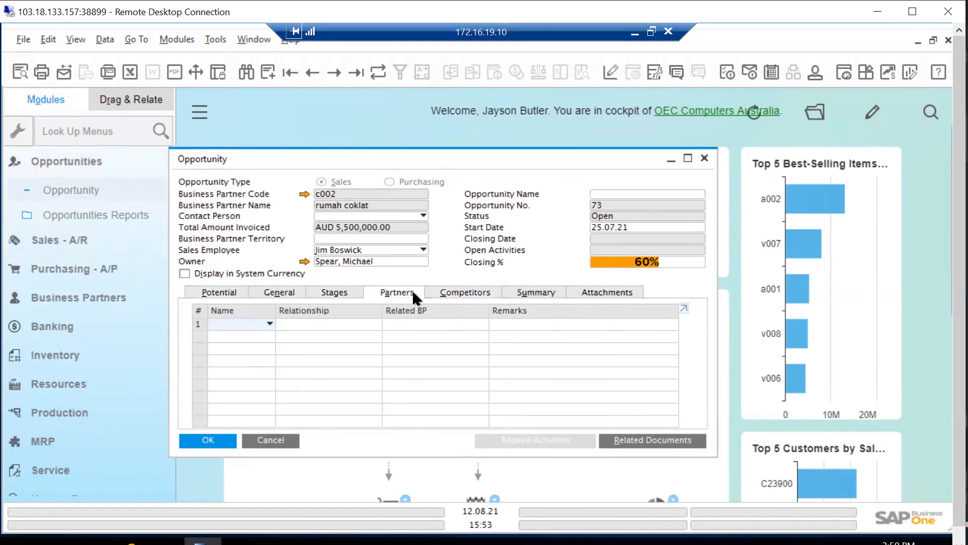
{"action": "left_click", "coordinate": [334, 72]}
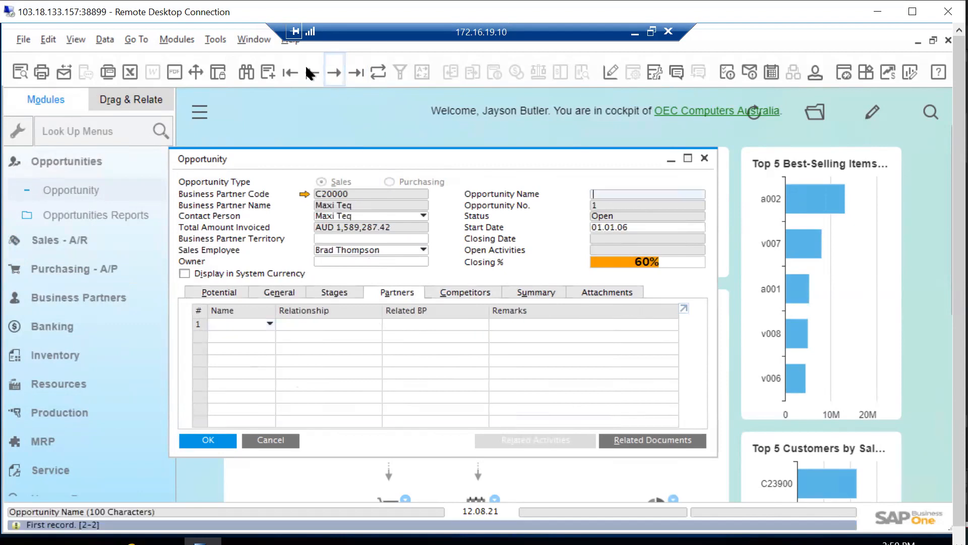
{"action": "left_click", "coordinate": [332, 74]}
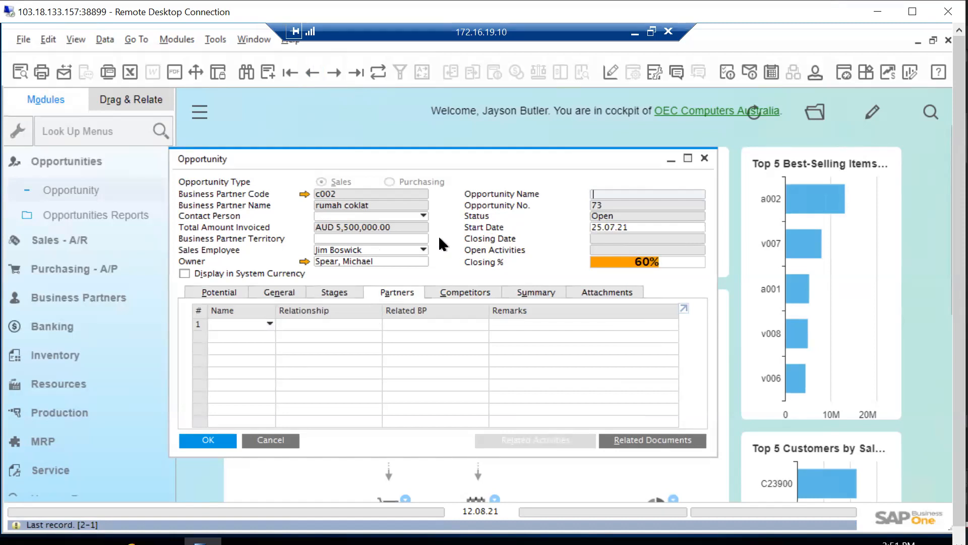
Close the Opportunity window and expand Opportunities Reports to show the available reports
{"action": "left_click", "coordinate": [704, 159]}
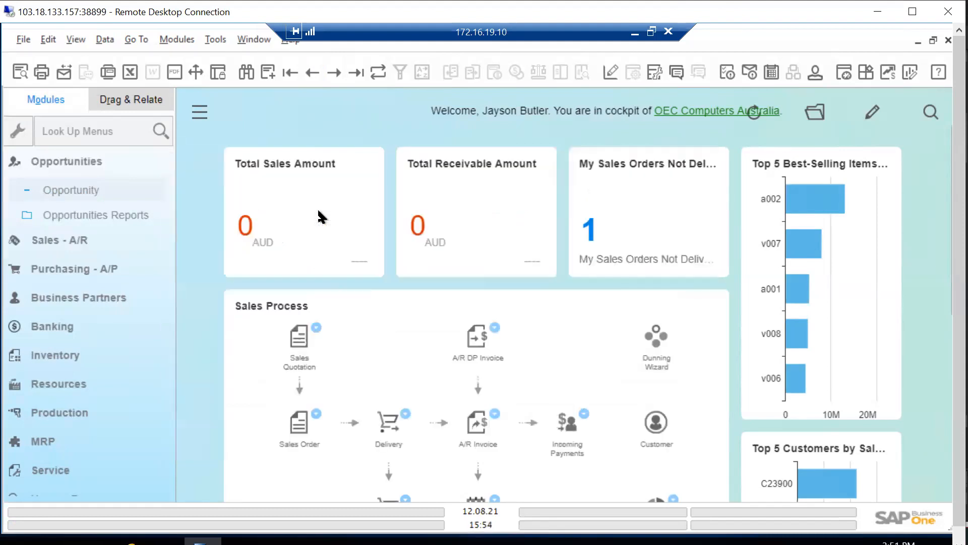
{"action": "left_click", "coordinate": [89, 216]}
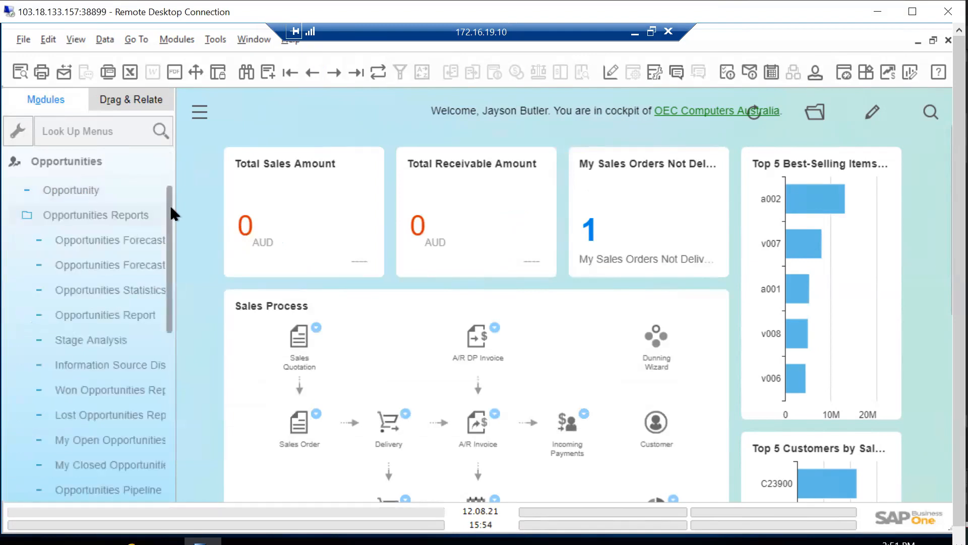
Open the Opportunities Pipeline report from the Opportunities Reports list
{"action": "scroll", "coordinate": [162, 314], "scroll_direction": "down", "scroll_amount": 2}
{"action": "scroll", "coordinate": [162, 313], "scroll_direction": "down", "scroll_amount": 3}
{"action": "scroll", "coordinate": [166, 319], "scroll_direction": "up", "scroll_amount": 2}
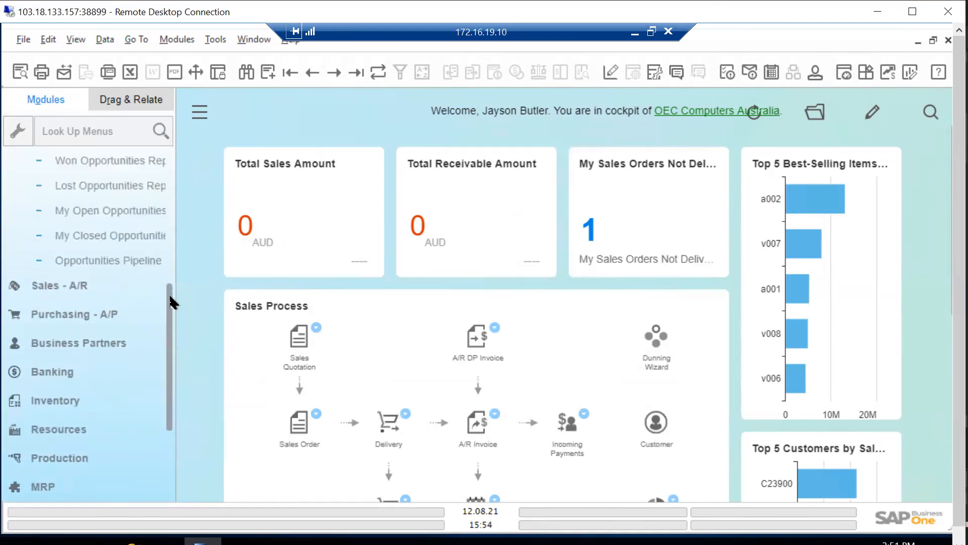
{"action": "left_click", "coordinate": [163, 281]}
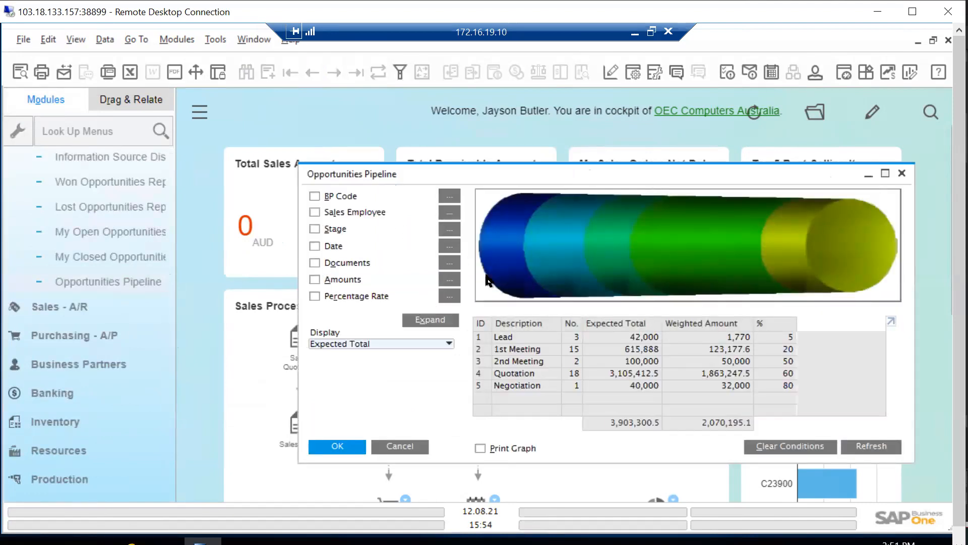
View the pipeline graph by Weighted Total Amount and by Closing Percentage, and return its display to Expected Total
{"action": "left_click", "coordinate": [446, 343]}
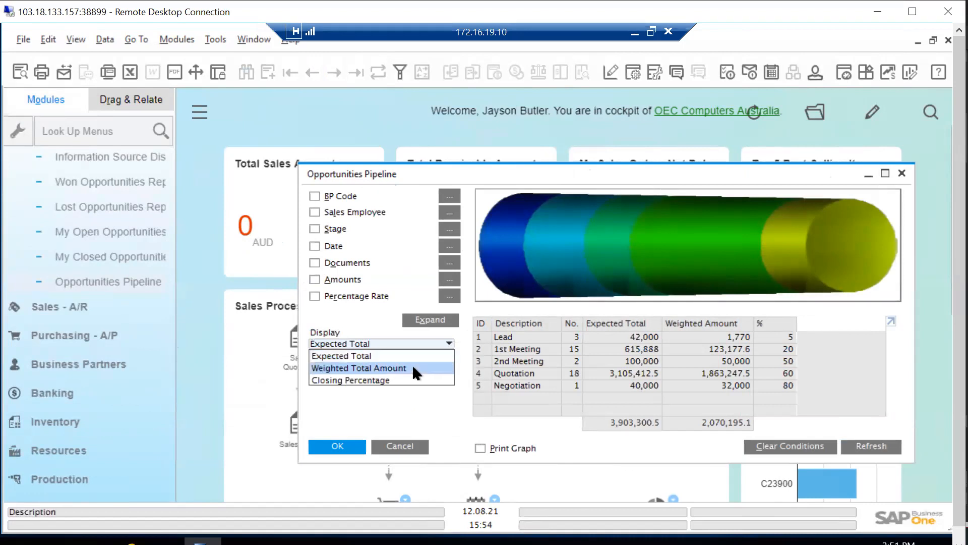
{"action": "left_click", "coordinate": [413, 366]}
{"action": "left_click", "coordinate": [430, 344]}
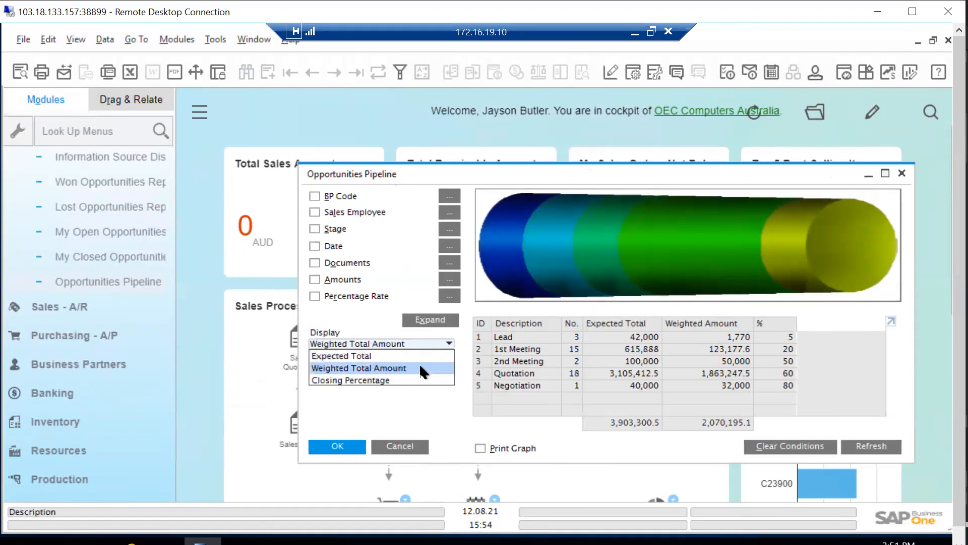
{"action": "left_click", "coordinate": [404, 379]}
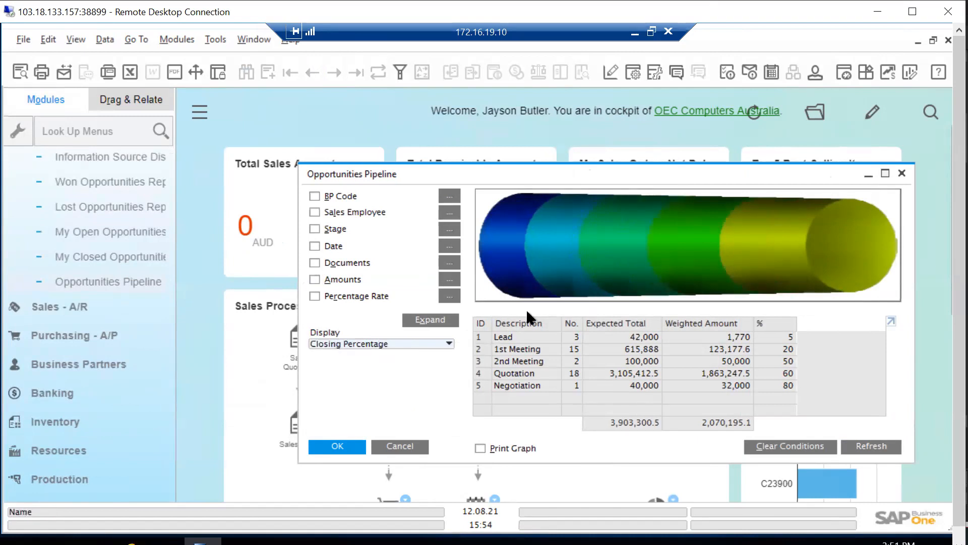
{"action": "left_click", "coordinate": [447, 343]}
{"action": "left_click", "coordinate": [402, 357]}
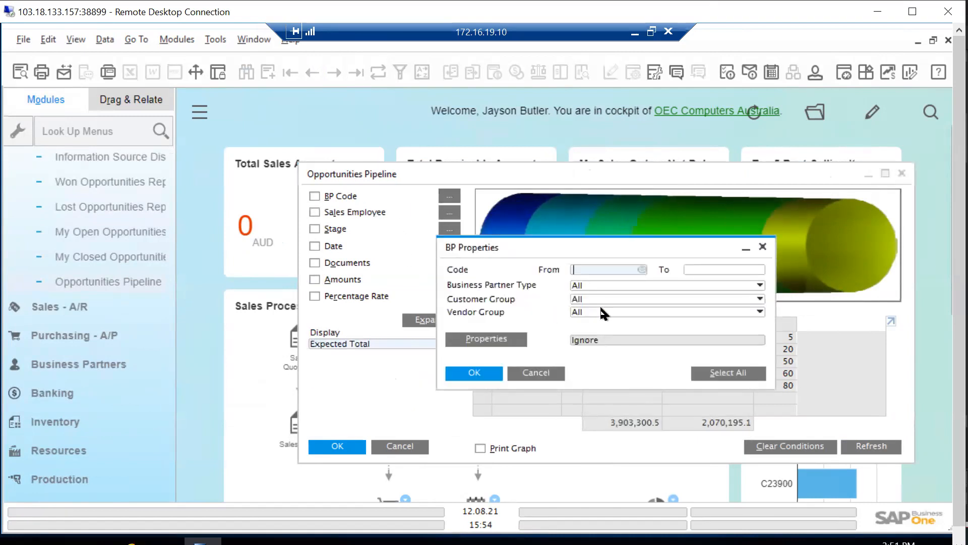
View the business partner selection criteria for the pipeline, close them without entering any, and refresh the report
{"action": "left_click", "coordinate": [764, 243]}
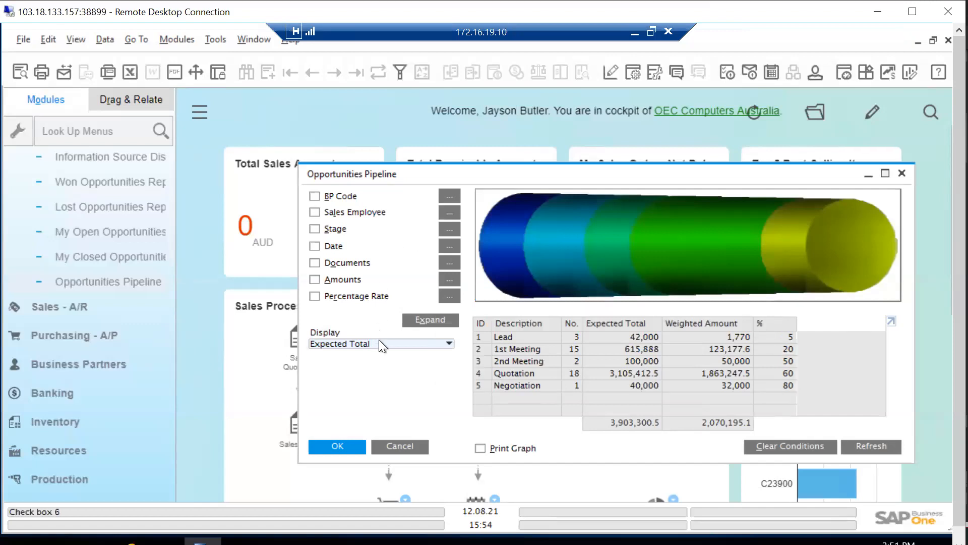
{"action": "left_click", "coordinate": [895, 452]}
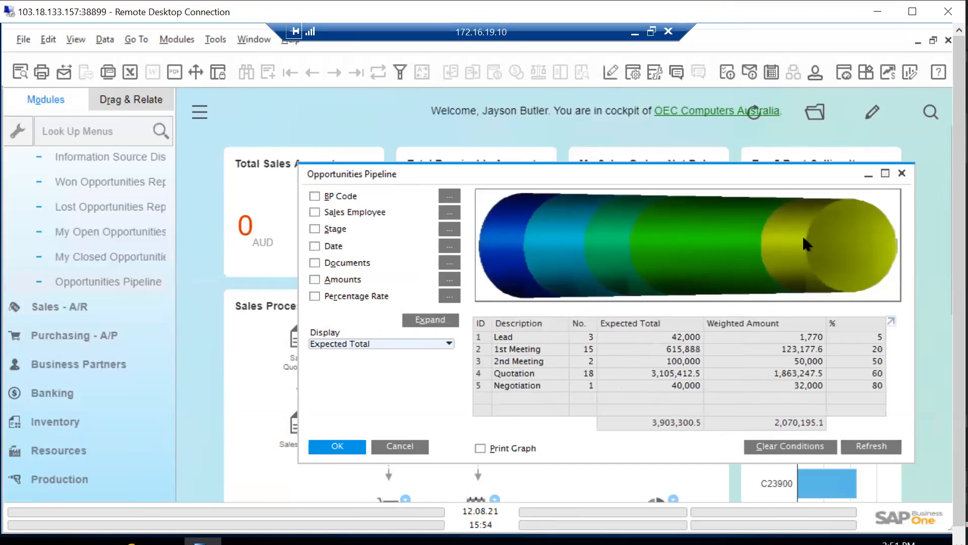
Open the Dynamic Opportunity Analysis from the pipeline report and play the animation of opportunities moving through the stages
{"action": "mouse_move", "coordinate": [802, 243]}
{"action": "right_click", "coordinate": [415, 371]}
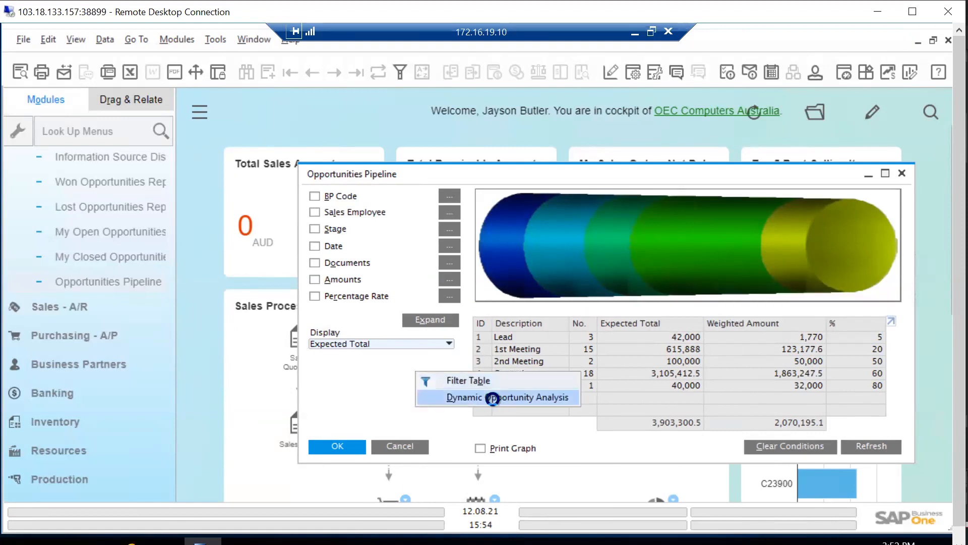
{"action": "left_click", "coordinate": [538, 395]}
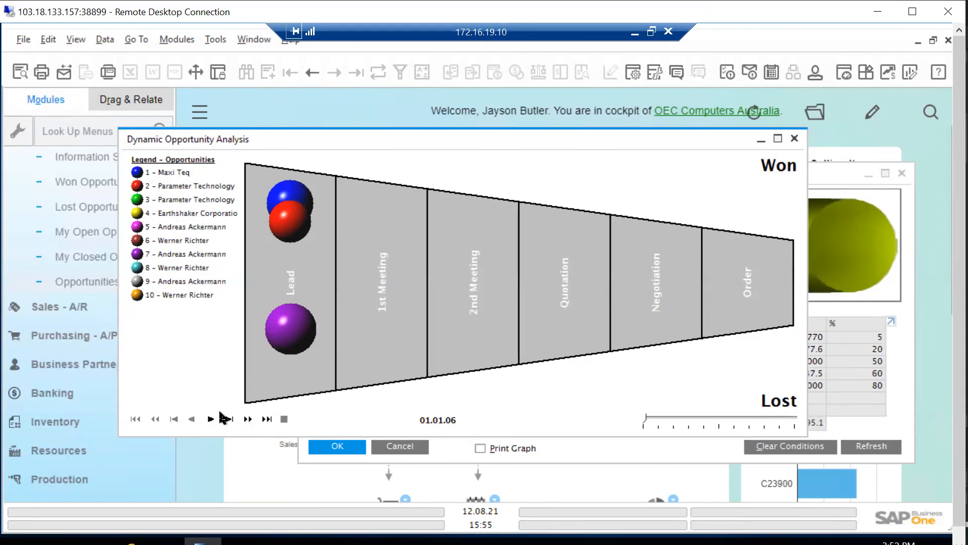
{"action": "left_click", "coordinate": [211, 420]}
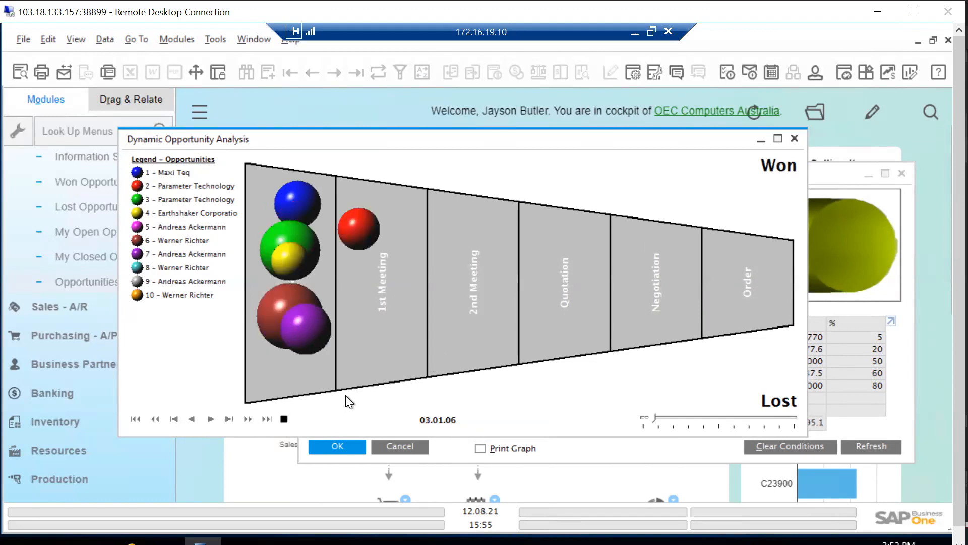
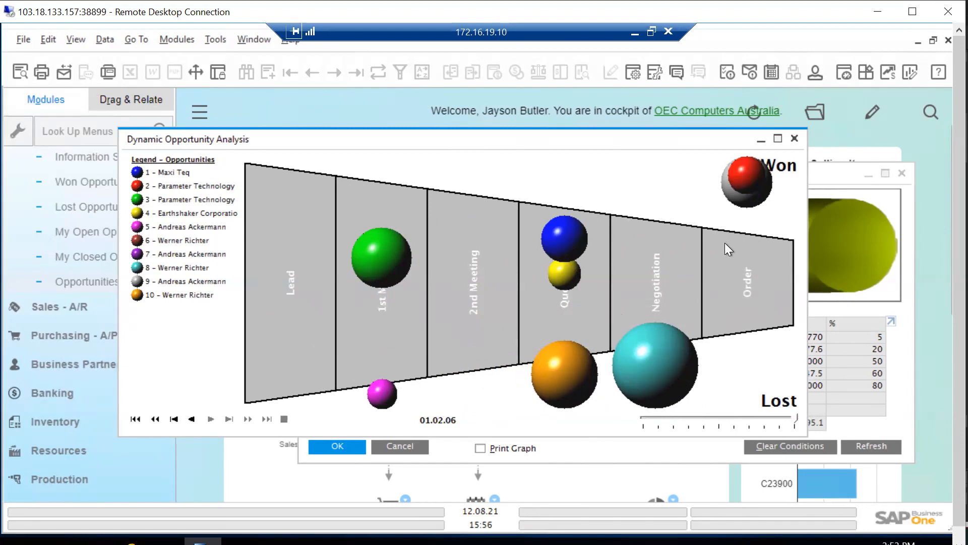
Close the Dynamic Opportunity Analysis and the Opportunities Pipeline report, and collapse the Opportunities module
{"action": "left_click", "coordinate": [795, 138]}
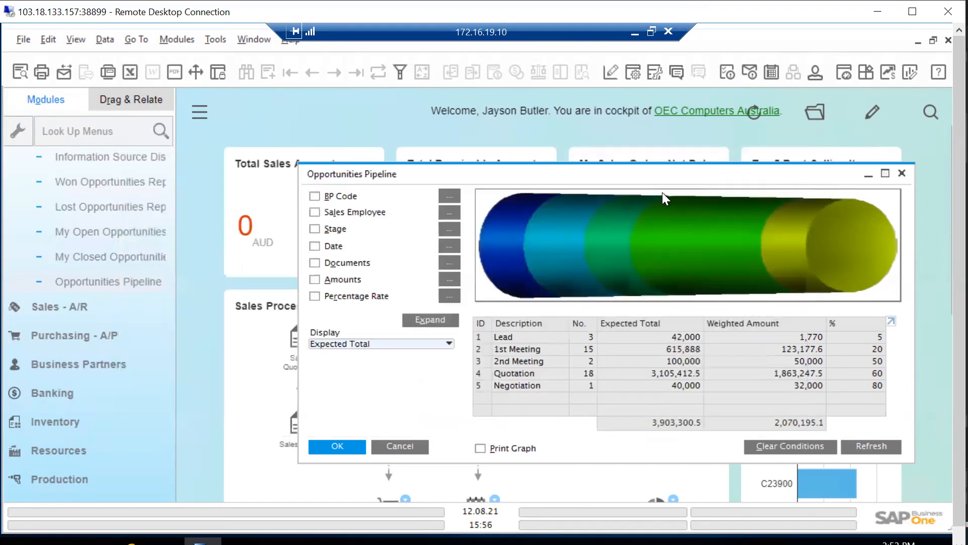
{"action": "left_click", "coordinate": [903, 173]}
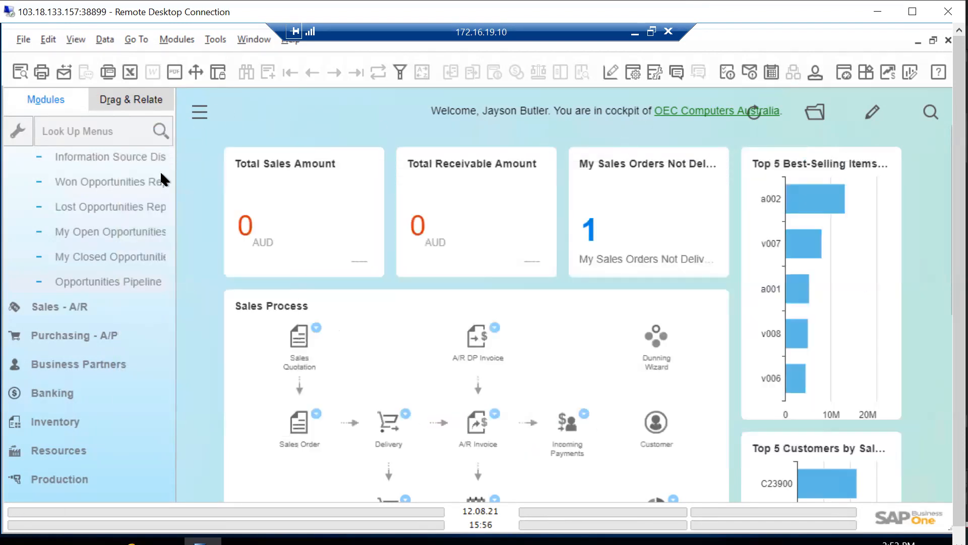
{"action": "left_click", "coordinate": [167, 307]}
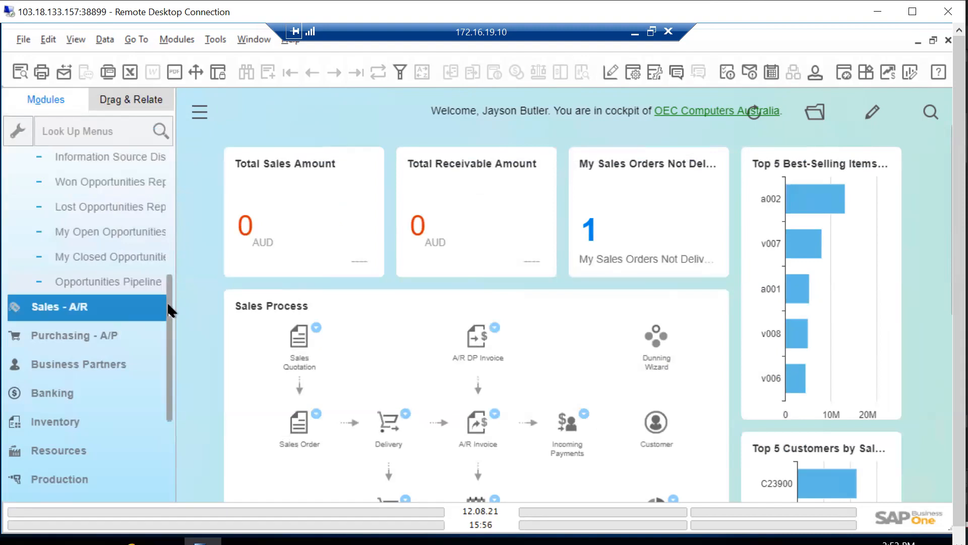
{"action": "scroll", "coordinate": [171, 282], "scroll_direction": "up", "scroll_amount": 3}
{"action": "scroll", "coordinate": [186, 171], "scroll_direction": "up", "scroll_amount": 2}
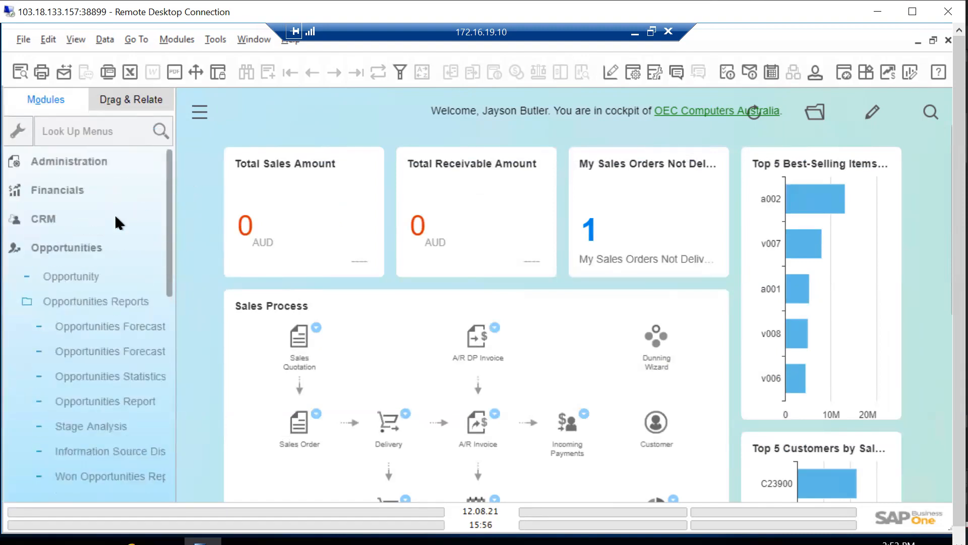
{"action": "left_click", "coordinate": [101, 247]}
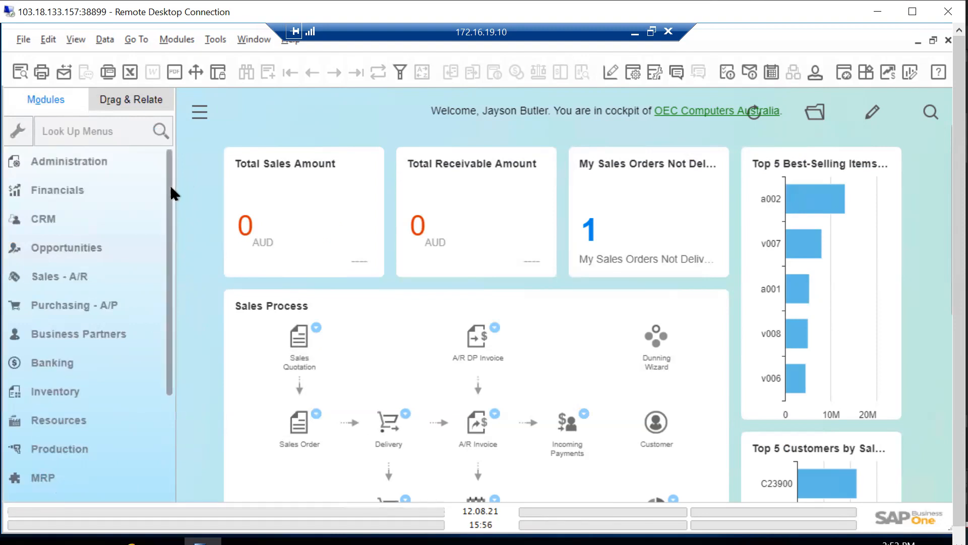
Open the Sales Analysis selection criteria from the Sales Reports of the Sales - A/R module
{"action": "left_click", "coordinate": [124, 303]}
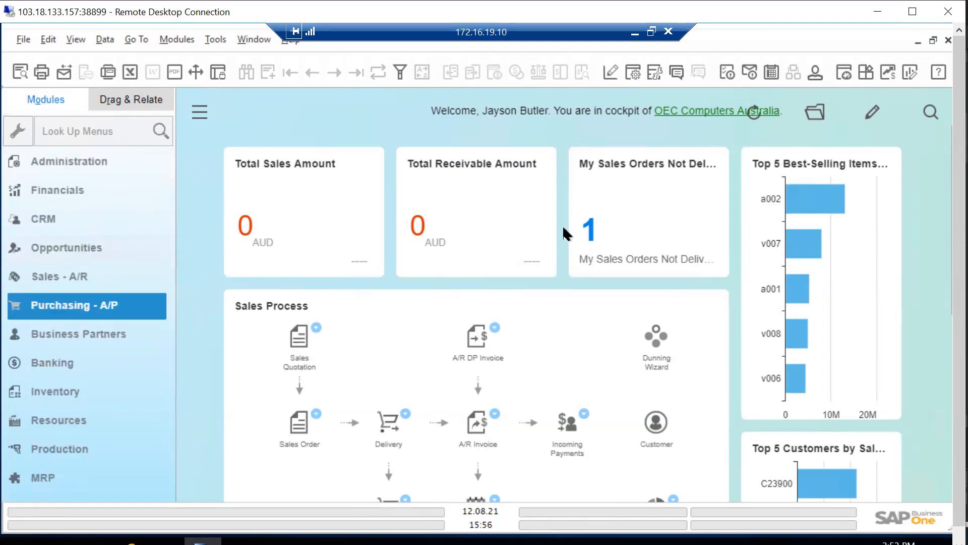
{"action": "left_click", "coordinate": [64, 278]}
{"action": "left_click_drag", "start_coordinate": [172, 299], "coordinate": [179, 331]}
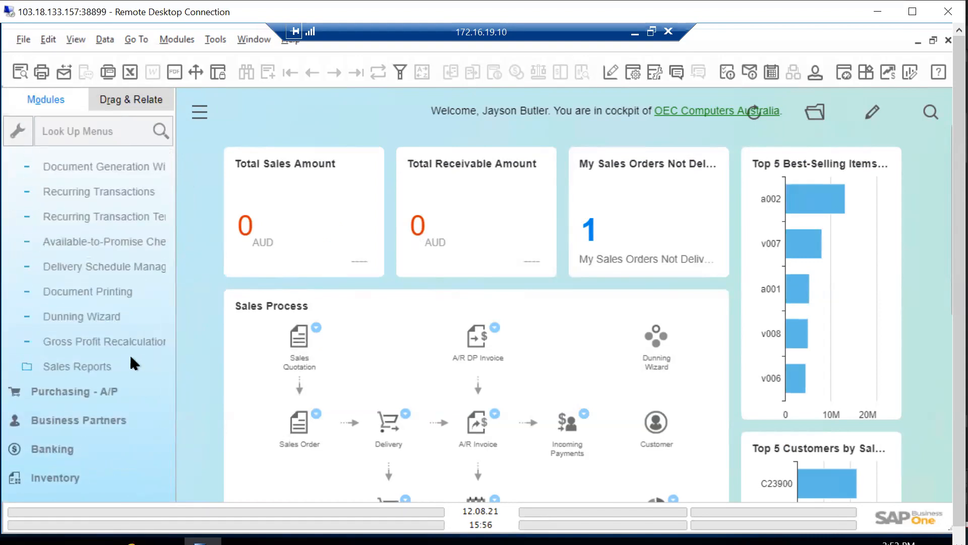
{"action": "left_click", "coordinate": [101, 366]}
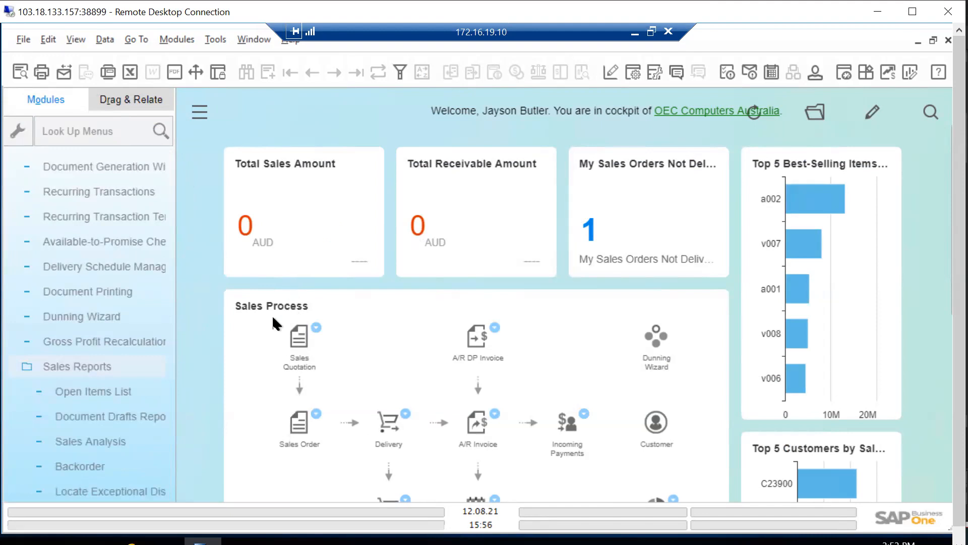
{"action": "left_click", "coordinate": [144, 344]}
{"action": "left_click_drag", "start_coordinate": [167, 298], "coordinate": [178, 340]}
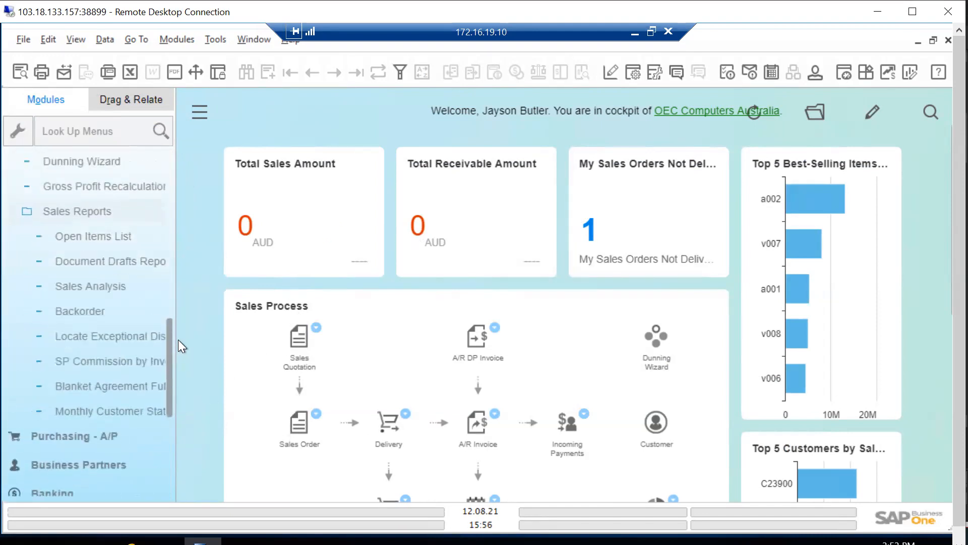
{"action": "left_click", "coordinate": [126, 300]}
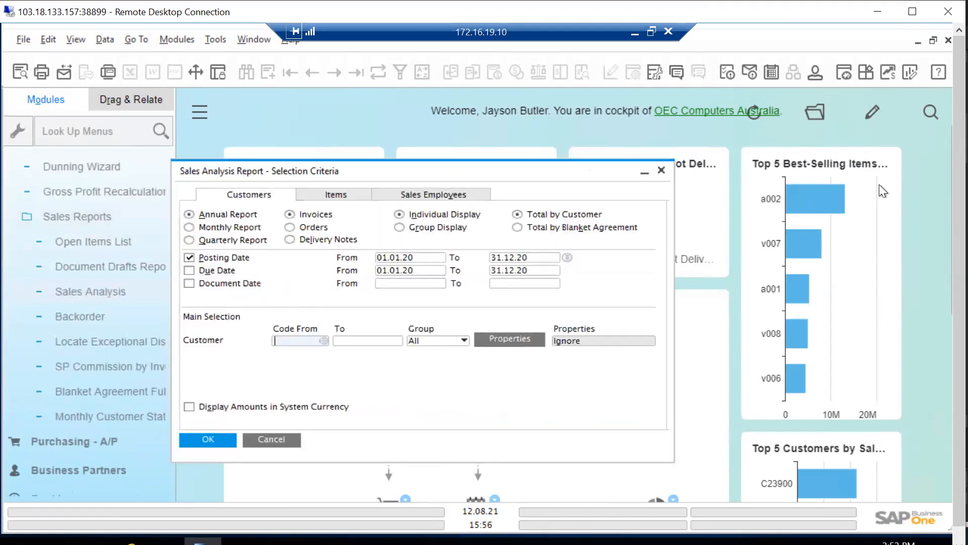
Switch to the Sales cockpit template and move the Sales Analysis criteria window clear of the sales process diagram's reports
{"action": "left_click", "coordinate": [816, 117]}
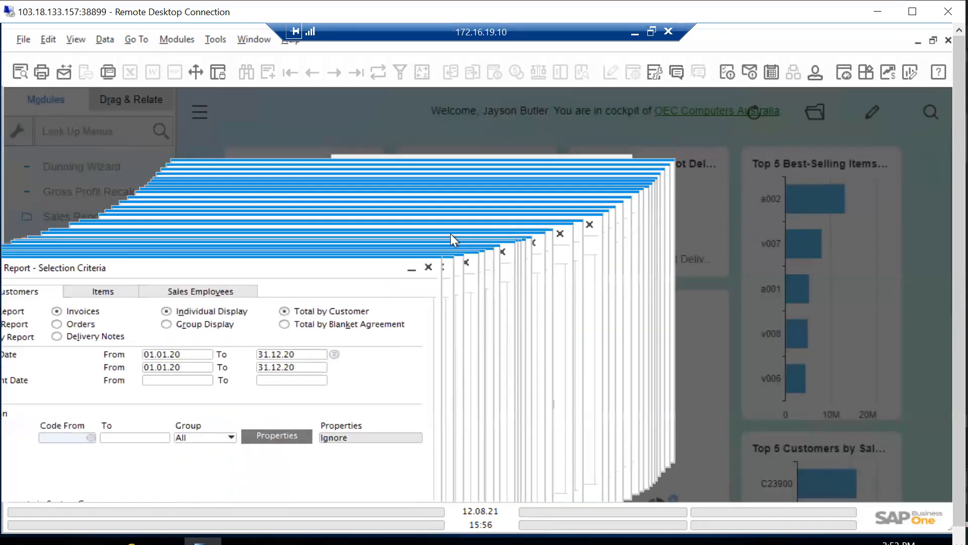
{"action": "left_click_drag", "start_coordinate": [364, 263], "coordinate": [262, 170]}
{"action": "left_click", "coordinate": [349, 245]}
{"action": "left_click", "coordinate": [559, 417]}
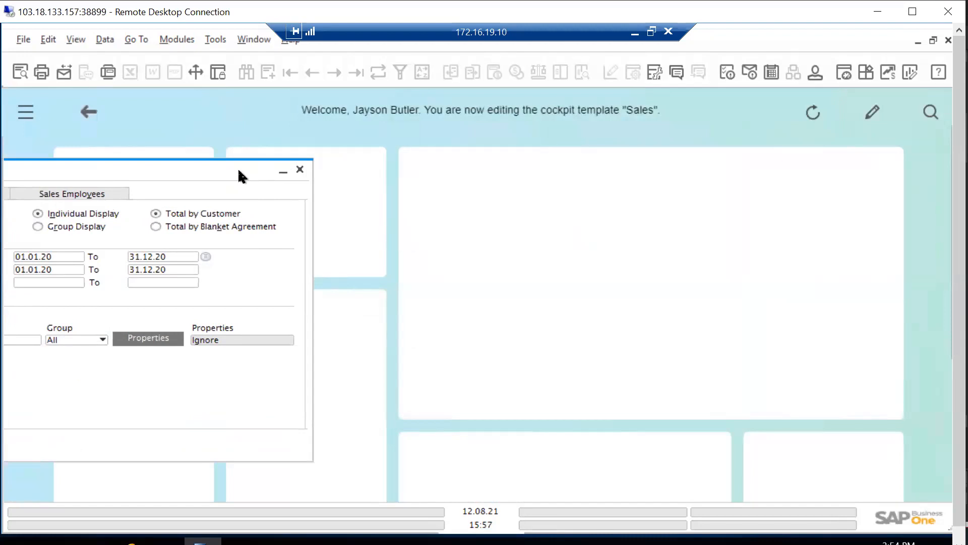
{"action": "mouse_move", "coordinate": [239, 176]}
{"action": "left_mouse_down"}
{"action": "mouse_move", "coordinate": [483, 209]}
{"action": "mouse_move", "coordinate": [469, 233]}
{"action": "left_mouse_up"}
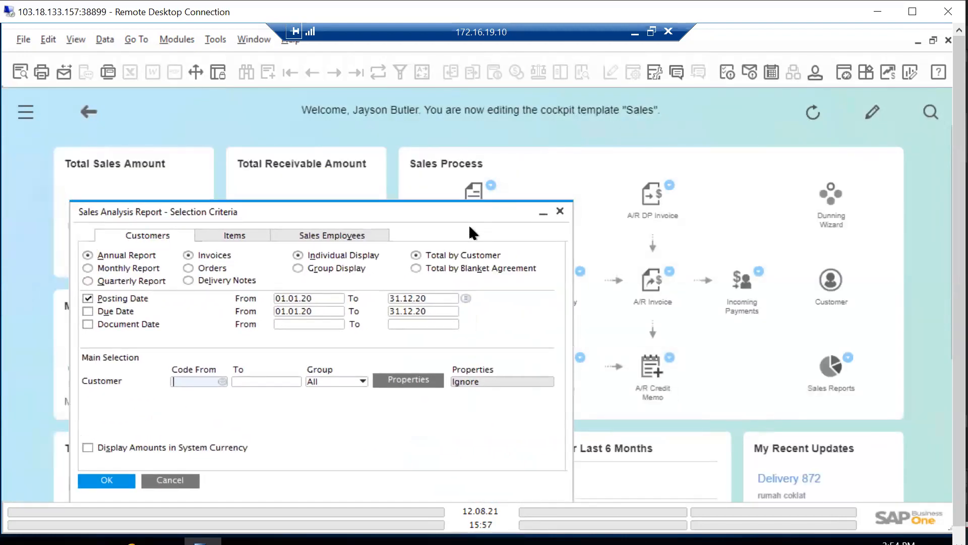
{"action": "left_click_drag", "start_coordinate": [433, 176], "coordinate": [414, 144]}
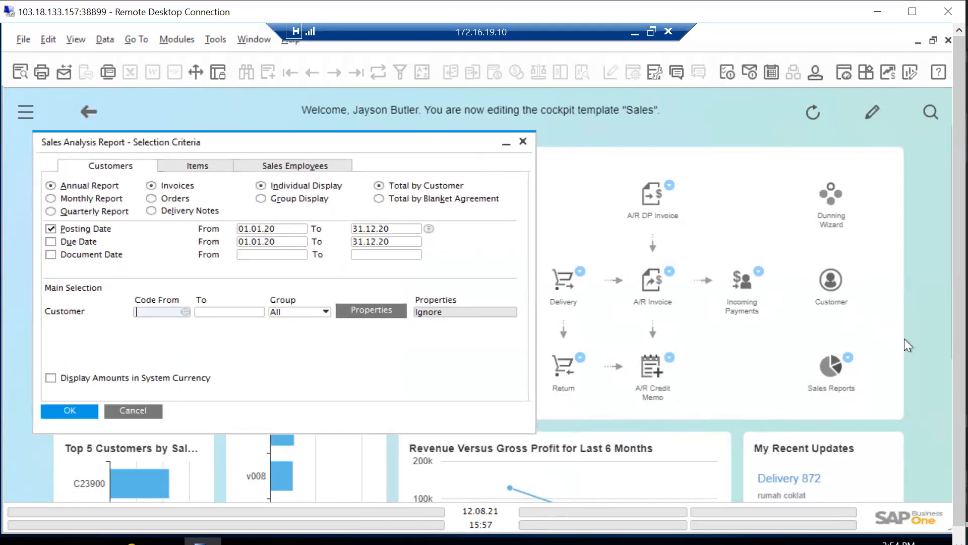
Open Sales Analysis from the sales process diagram's Sales Reports and set up a monthly report by sales employee
{"action": "left_click", "coordinate": [848, 357]}
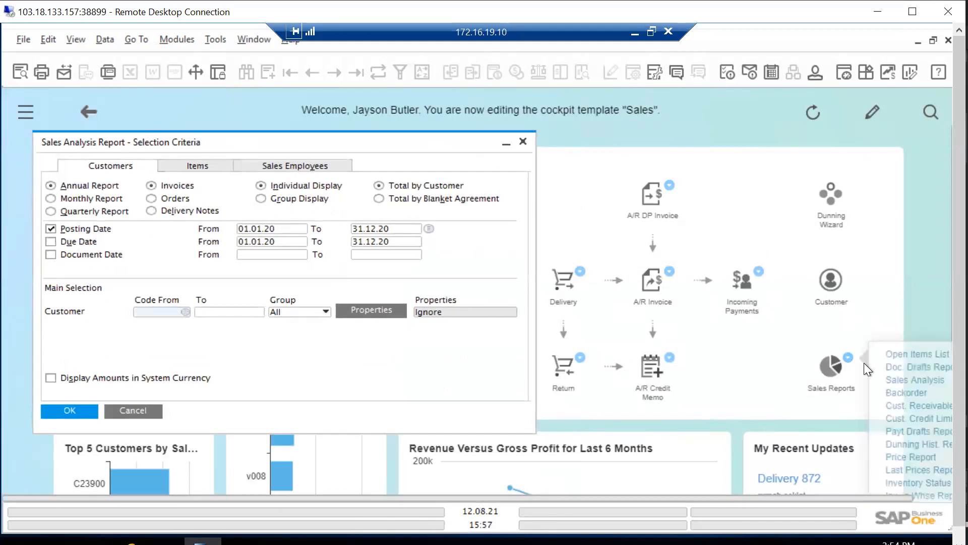
{"action": "left_click", "coordinate": [914, 388]}
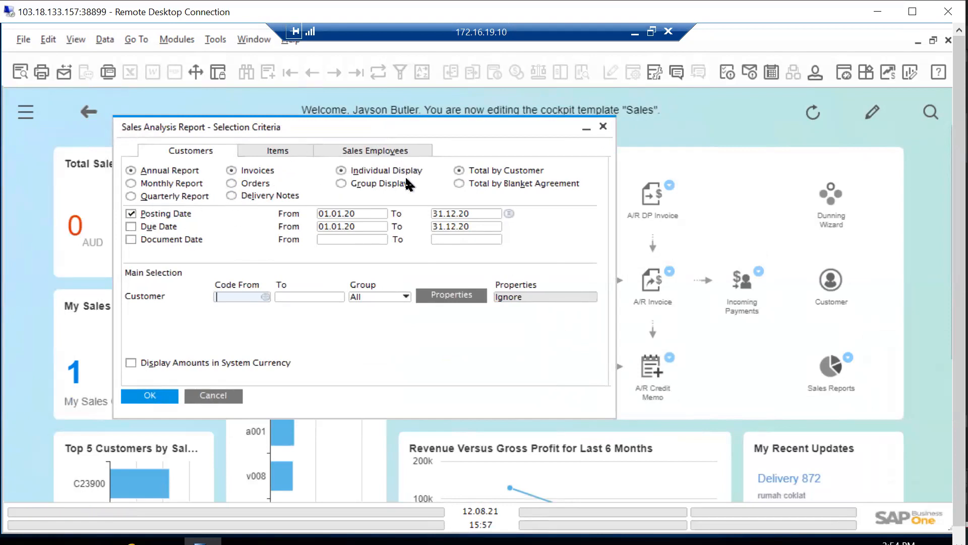
{"action": "left_click", "coordinate": [395, 154]}
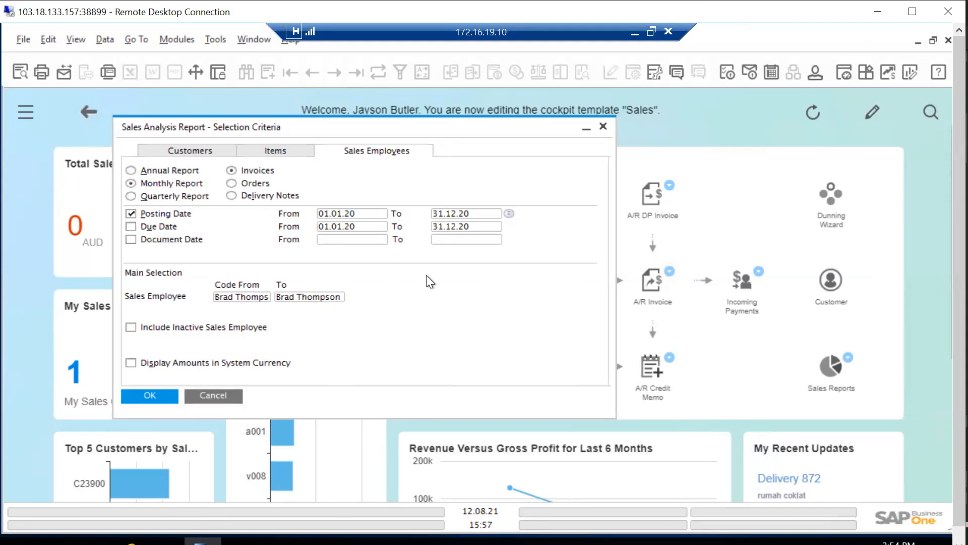
Run the monthly sales analysis by salesperson, select its only row, and close the report
{"action": "left_click", "coordinate": [161, 395]}
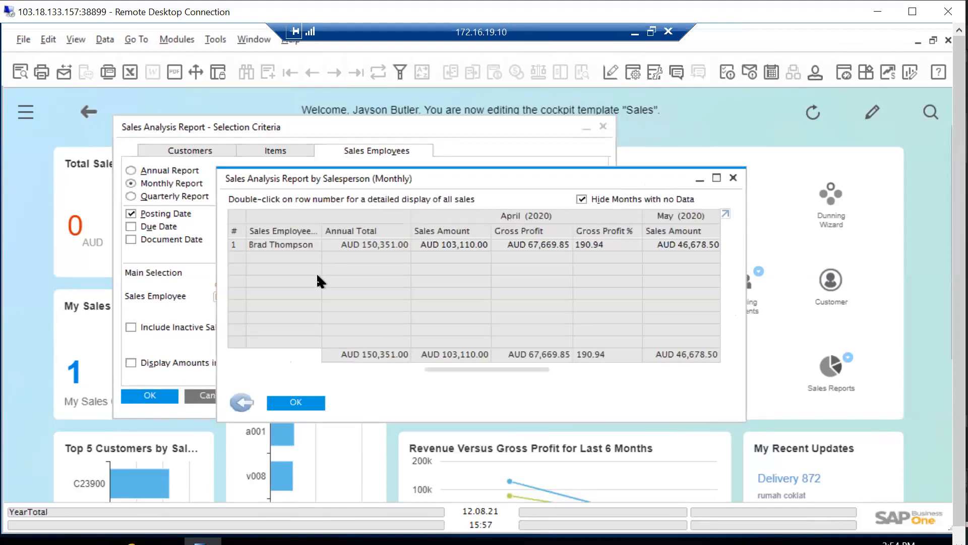
{"action": "left_click", "coordinate": [233, 244]}
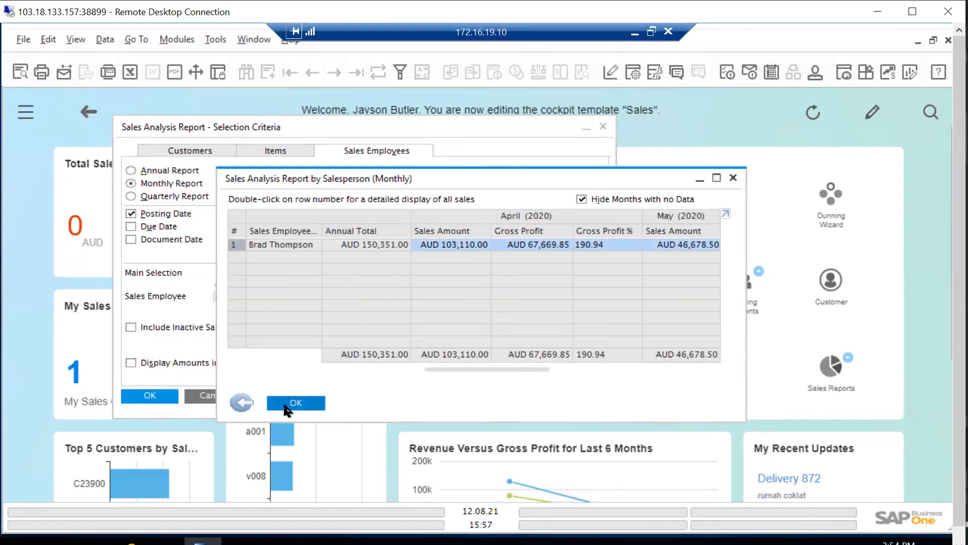
{"action": "left_click", "coordinate": [285, 403]}
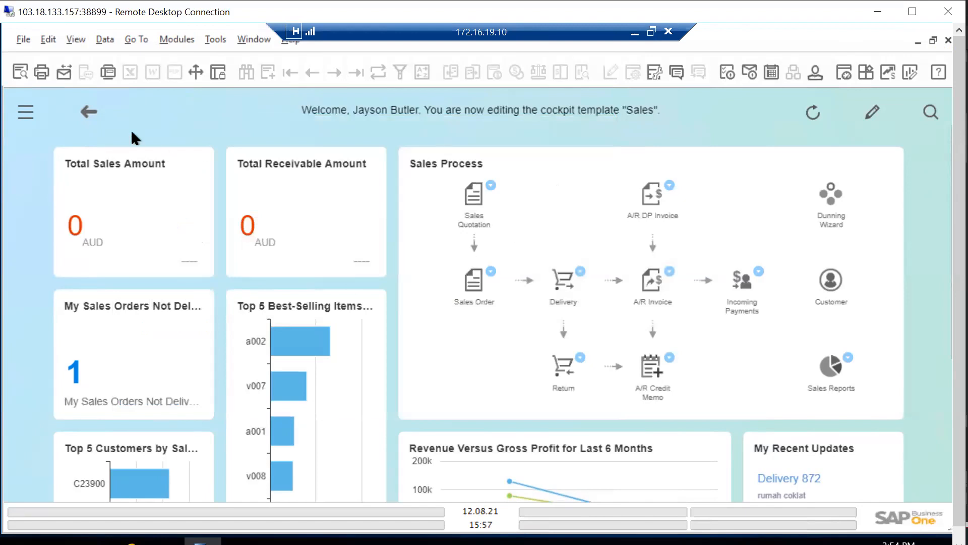
Show the main menu again and open Sales Analysis from the Sales Reports of the Sales - A/R module
{"action": "left_click", "coordinate": [28, 112]}
{"action": "left_click", "coordinate": [74, 282]}
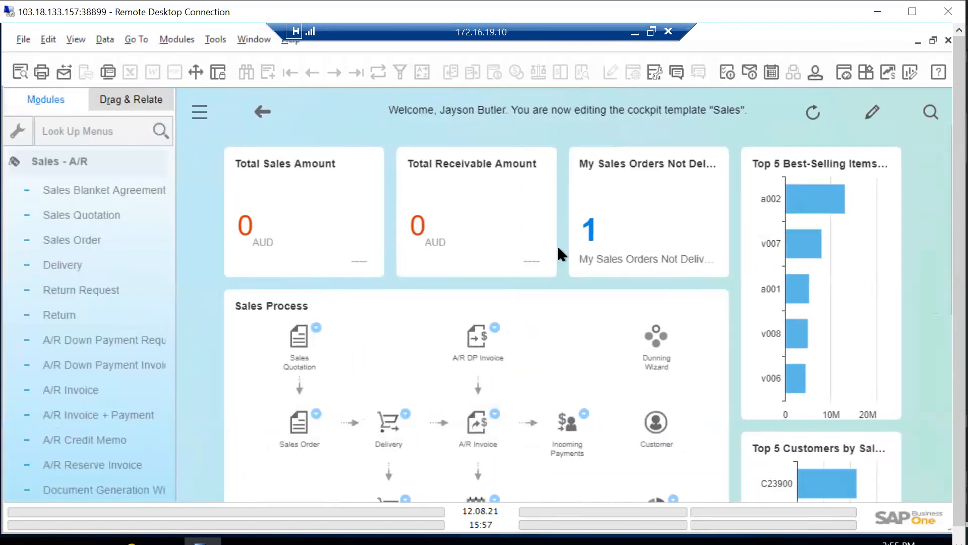
{"action": "scroll", "coordinate": [98, 383], "scroll_direction": "down", "scroll_amount": 5}
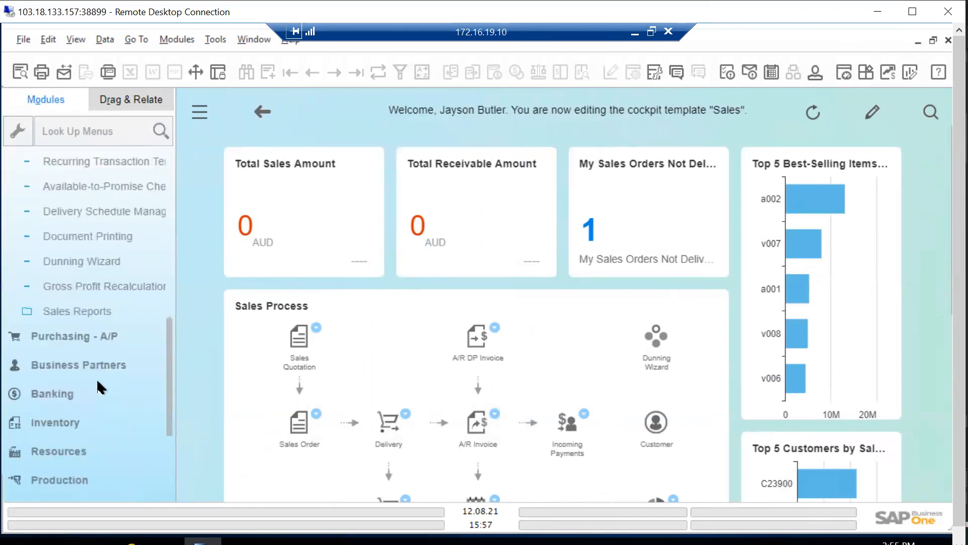
{"action": "left_click", "coordinate": [81, 311]}
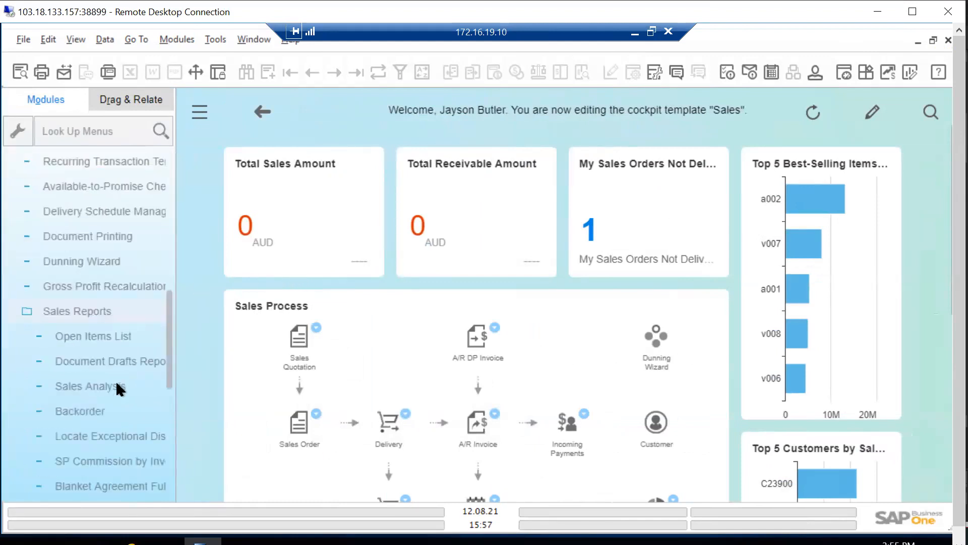
{"action": "scroll", "coordinate": [116, 380], "scroll_direction": "down", "scroll_amount": 5}
{"action": "scroll", "coordinate": [101, 205], "scroll_direction": "up", "scroll_amount": 2}
{"action": "left_click", "coordinate": [89, 236]}
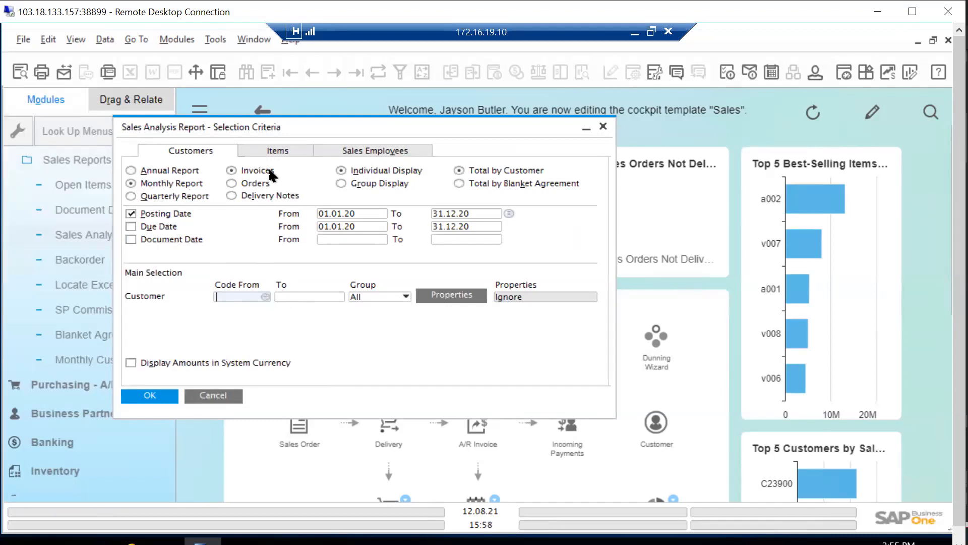
Set the start of the sales employee range to the second entry in the employee list
{"action": "left_click", "coordinate": [388, 150]}
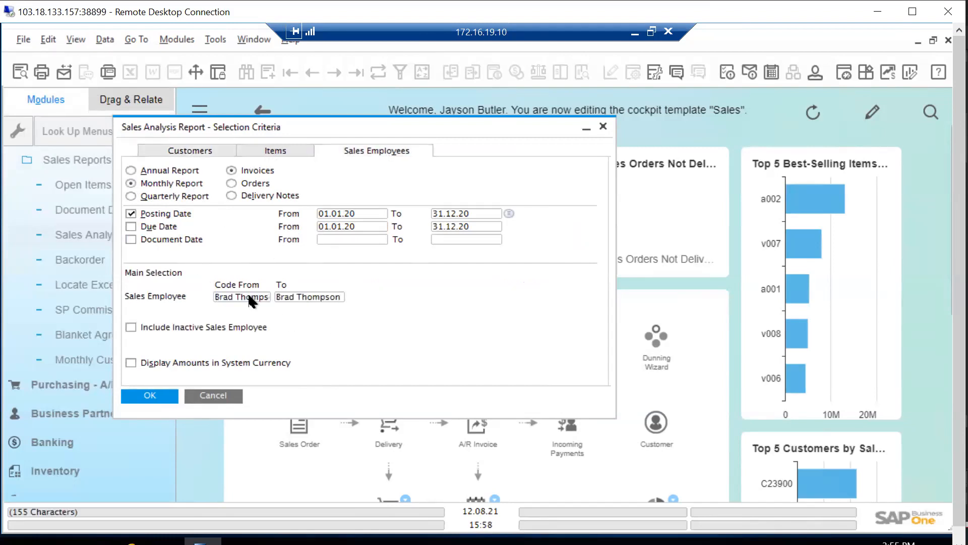
{"action": "left_click", "coordinate": [264, 297]}
{"action": "left_click", "coordinate": [266, 296]}
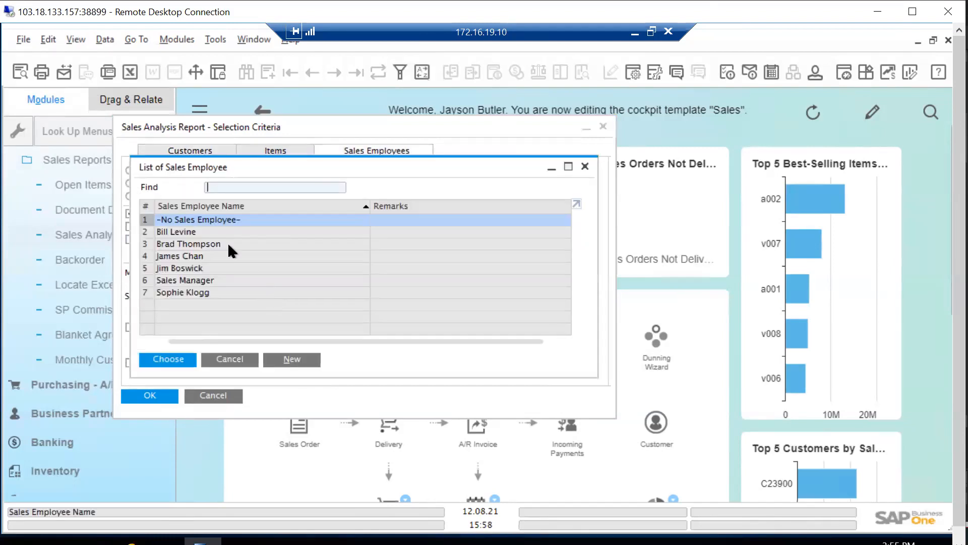
{"action": "left_click", "coordinate": [171, 232]}
{"action": "left_click", "coordinate": [181, 361]}
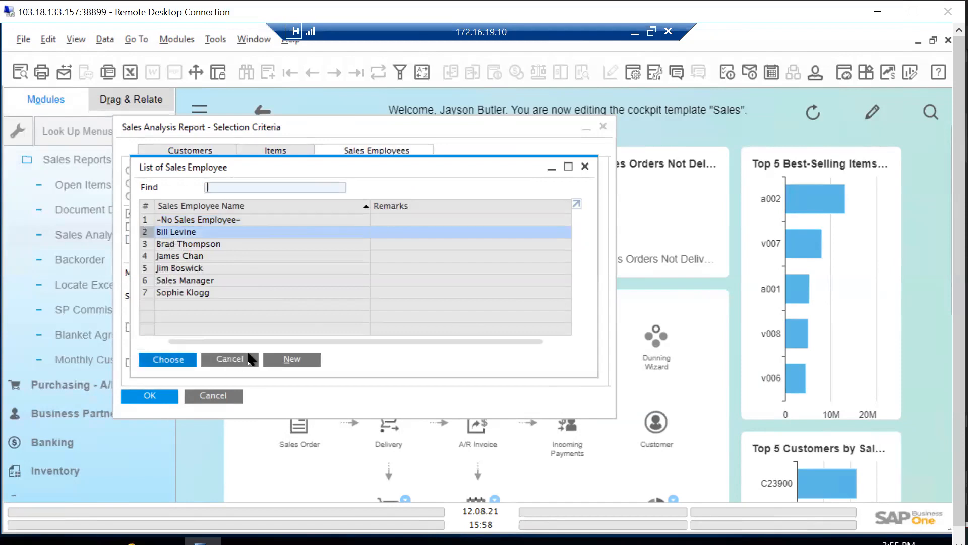
Set the end of the sales employee range to the fifth entry in the employee list
{"action": "left_click", "coordinate": [308, 298]}
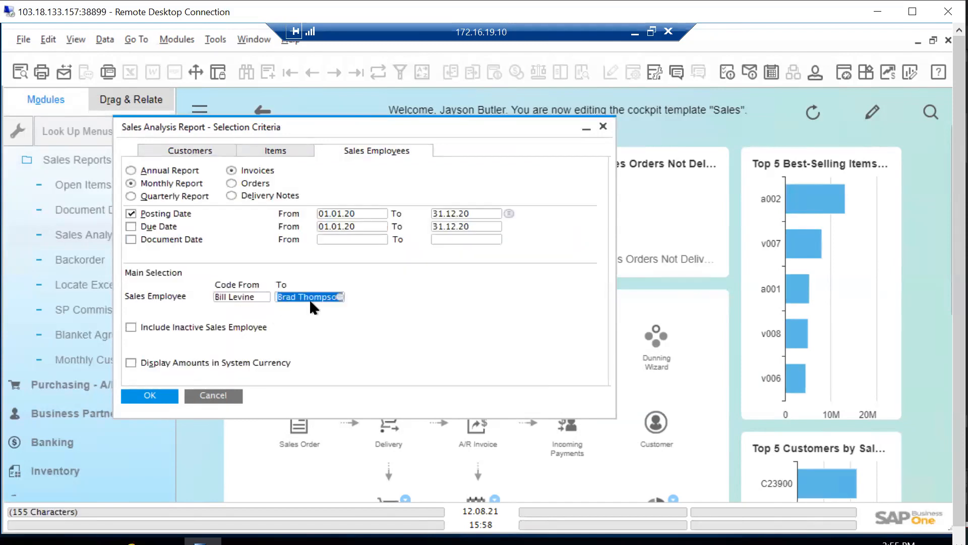
{"action": "left_click", "coordinate": [341, 296]}
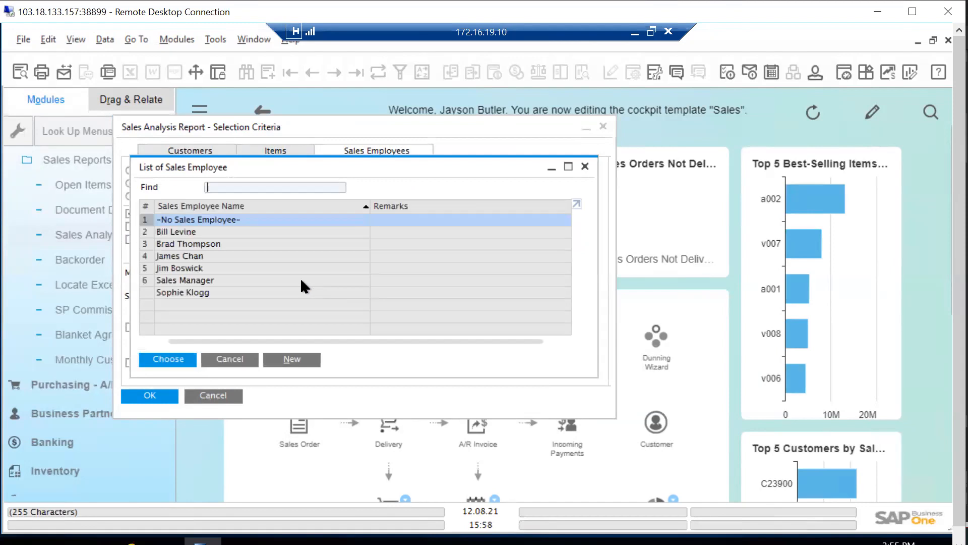
{"action": "left_click", "coordinate": [149, 281]}
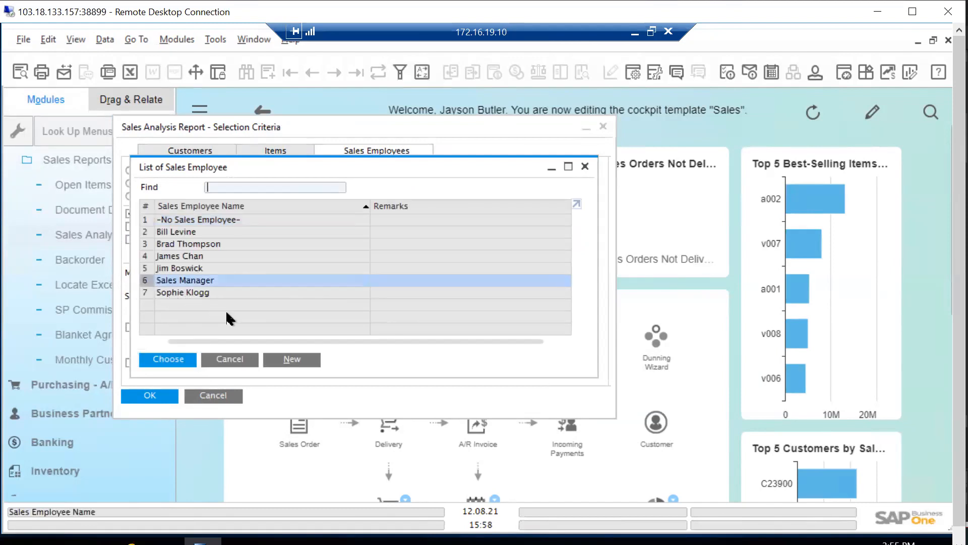
{"action": "left_click", "coordinate": [147, 268]}
{"action": "left_click", "coordinate": [182, 356]}
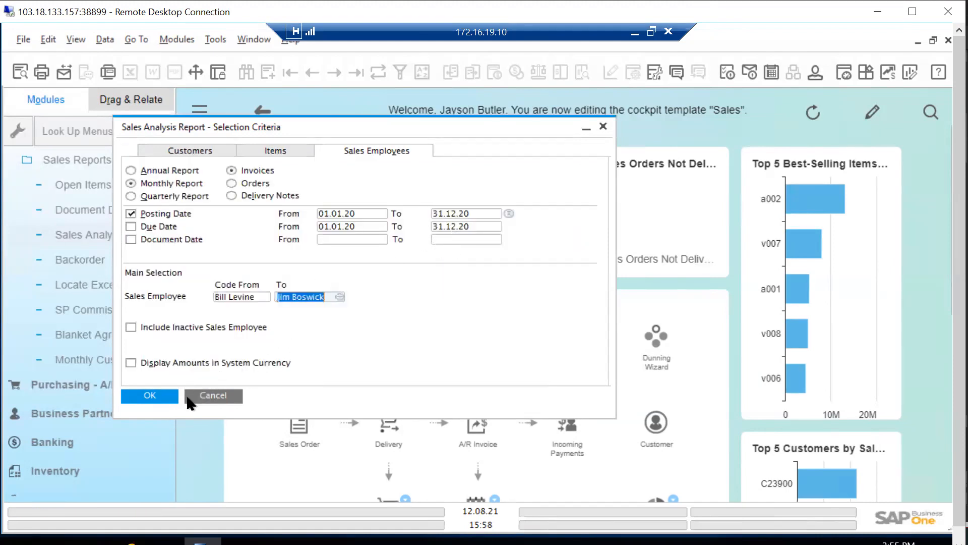
Run the monthly report by salesperson, view the detailed sales of the first listed employee, and close the details
{"action": "left_click", "coordinate": [162, 395]}
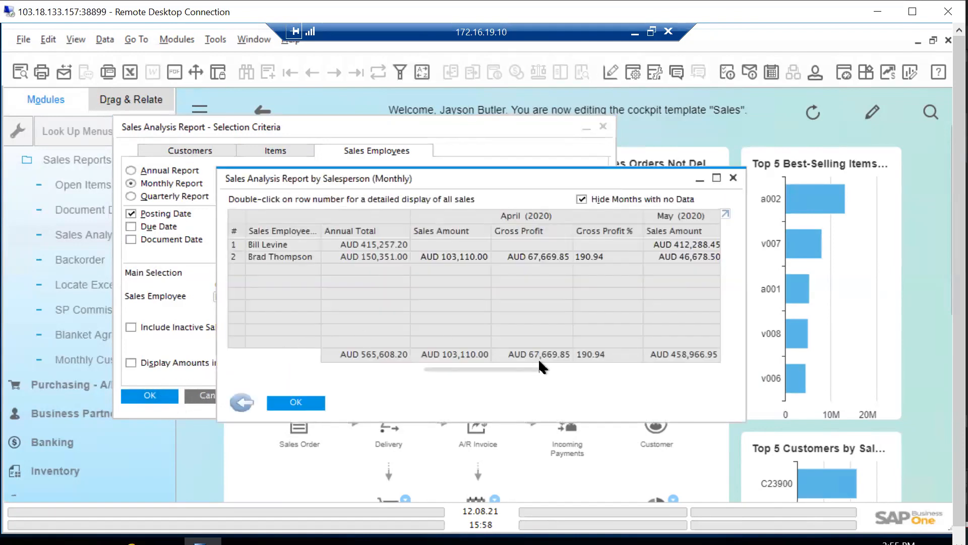
{"action": "left_click_drag", "start_coordinate": [534, 365], "coordinate": [426, 359]}
{"action": "left_click", "coordinate": [241, 244]}
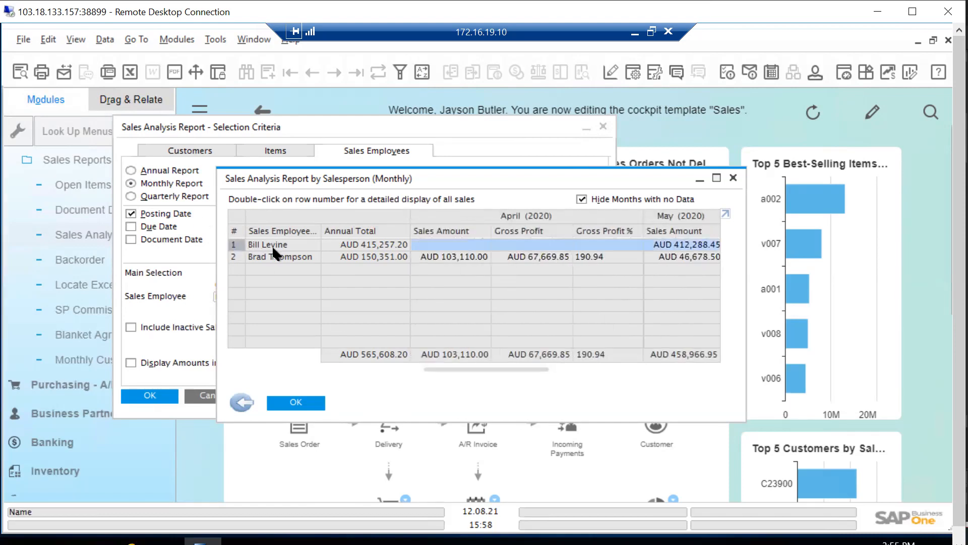
{"action": "double_click", "coordinate": [235, 245]}
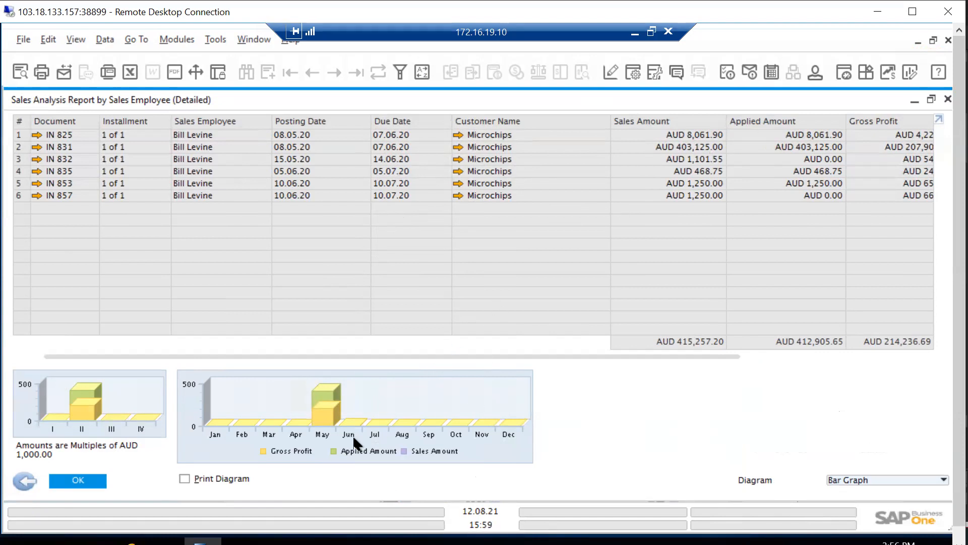
{"action": "left_click", "coordinate": [943, 100]}
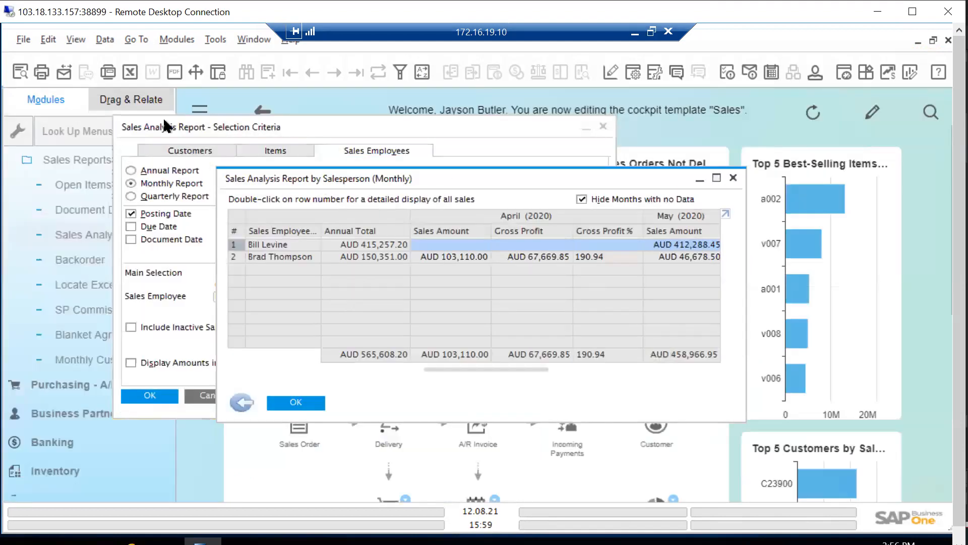
Close the monthly salesperson report and its Sales Analysis selection criteria to return to the Sales cockpit
{"action": "left_click", "coordinate": [732, 178]}
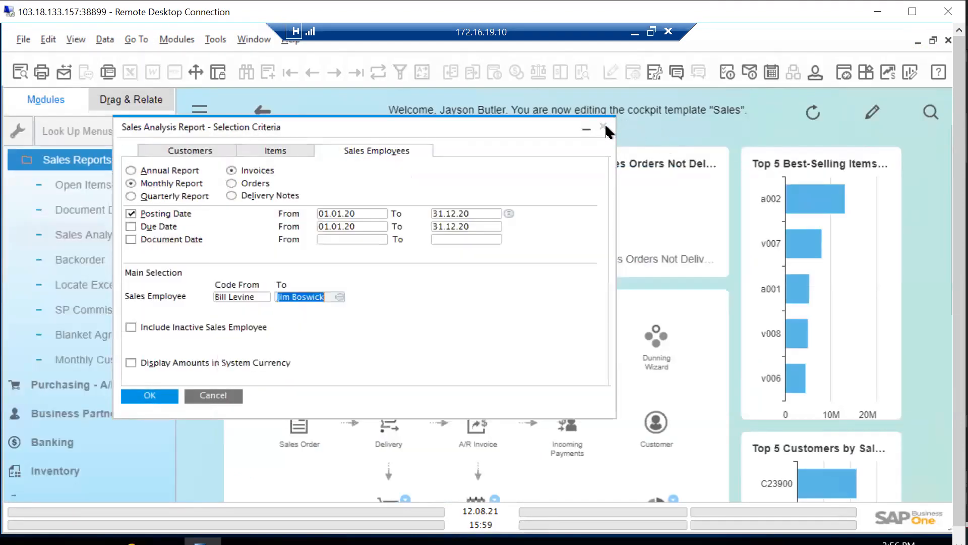
{"action": "left_click", "coordinate": [603, 126]}
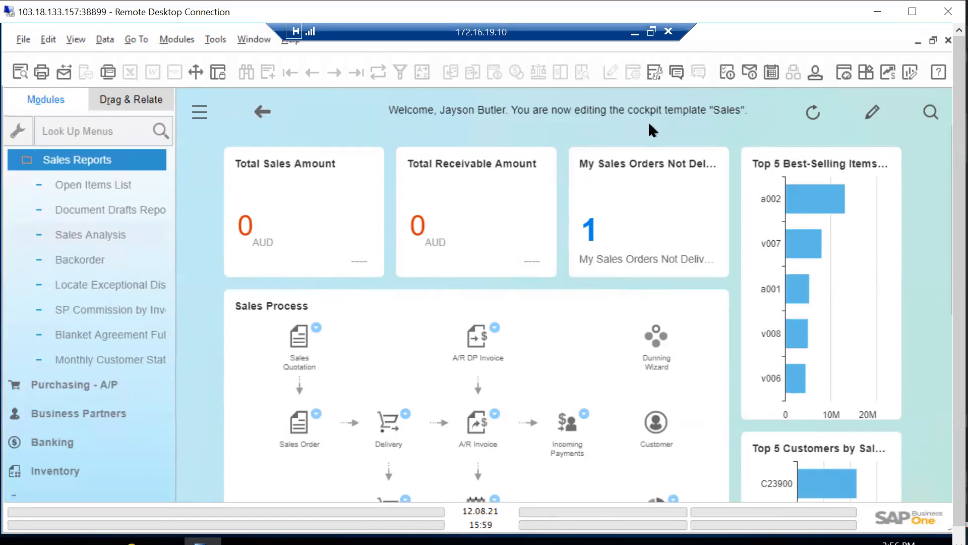
Switch from the remote SAP Business One session to AnyDesk
{"action": "key", "text": "alt+Tab"}
{"action": "key", "text": "alt+Tab"}
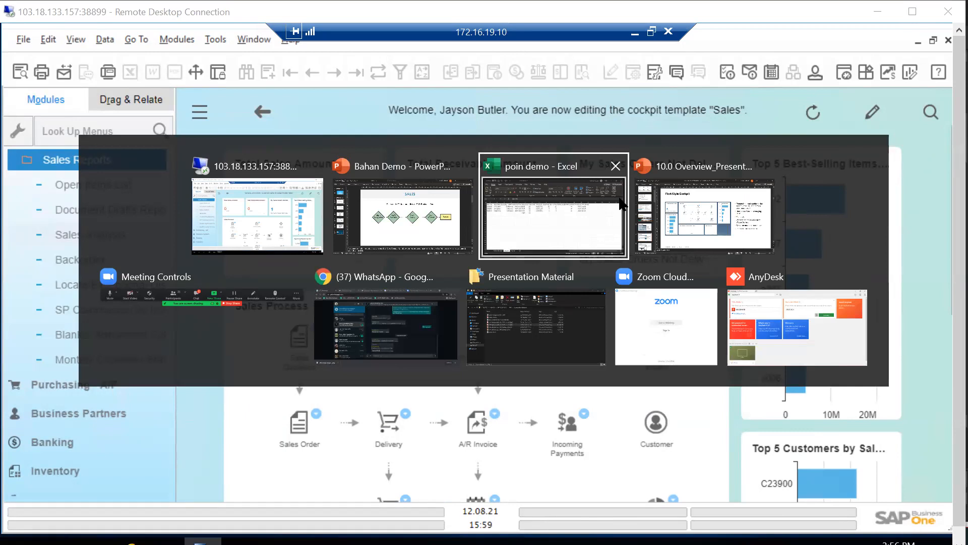
{"action": "key", "text": "alt+Tab"}
{"action": "key", "text": "alt+Tab"}
{"action": "key", "text": "alt+Tab"}
{"action": "key", "text": "alt+Tab"}
{"action": "key", "text": "alt+Tab"}
{"action": "key", "text": "alt+Tab"}
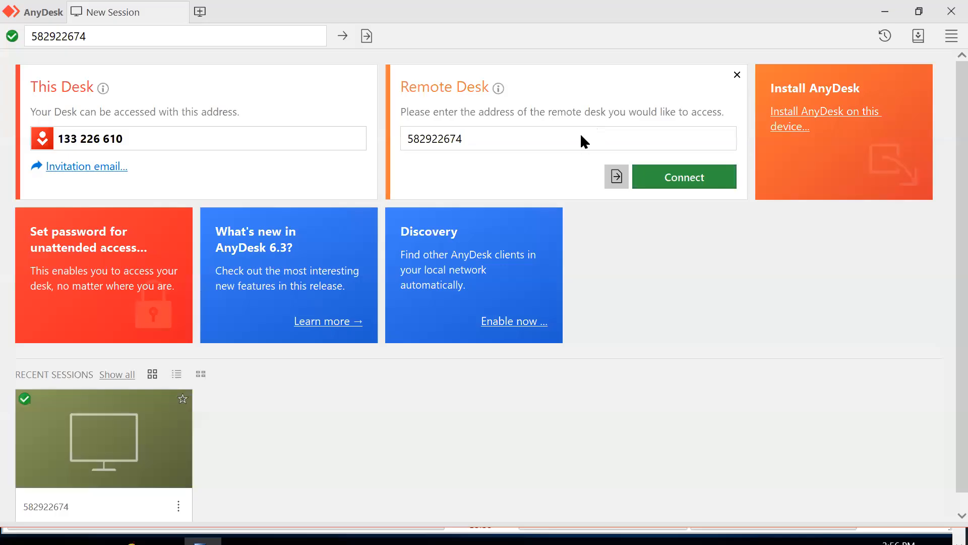
Connect to the recently used remote phone and open the Business One app from its SAP B1 folder
{"action": "left_click", "coordinate": [567, 138]}
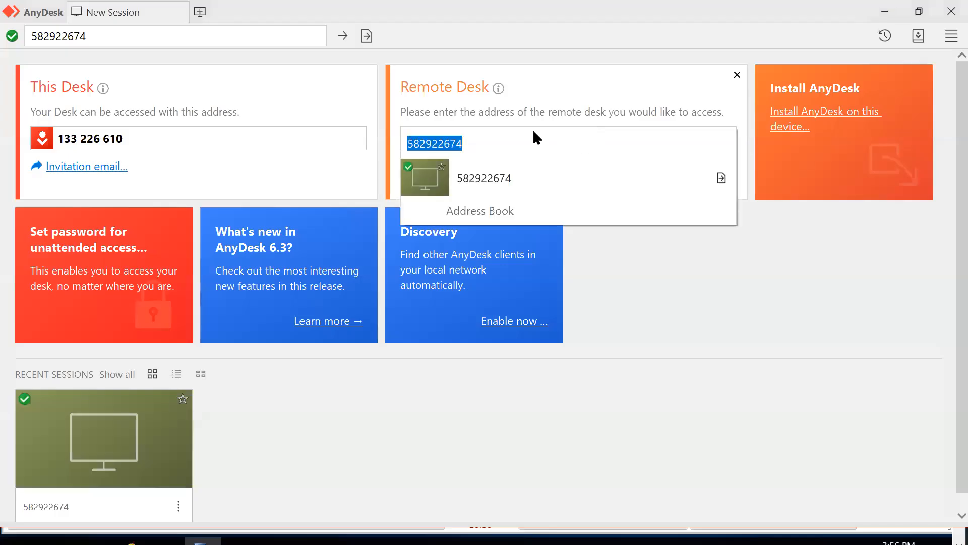
{"action": "left_click", "coordinate": [443, 188]}
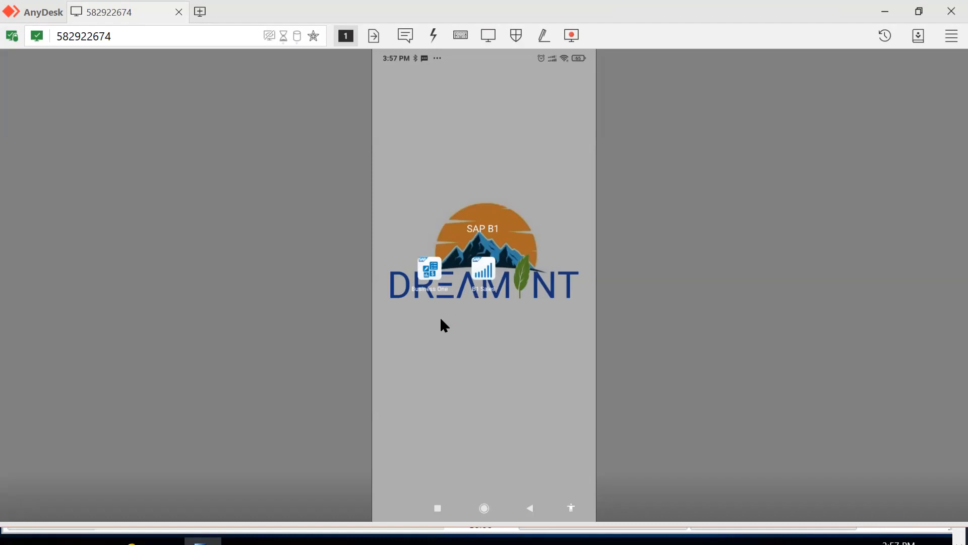
{"action": "left_click", "coordinate": [434, 272]}
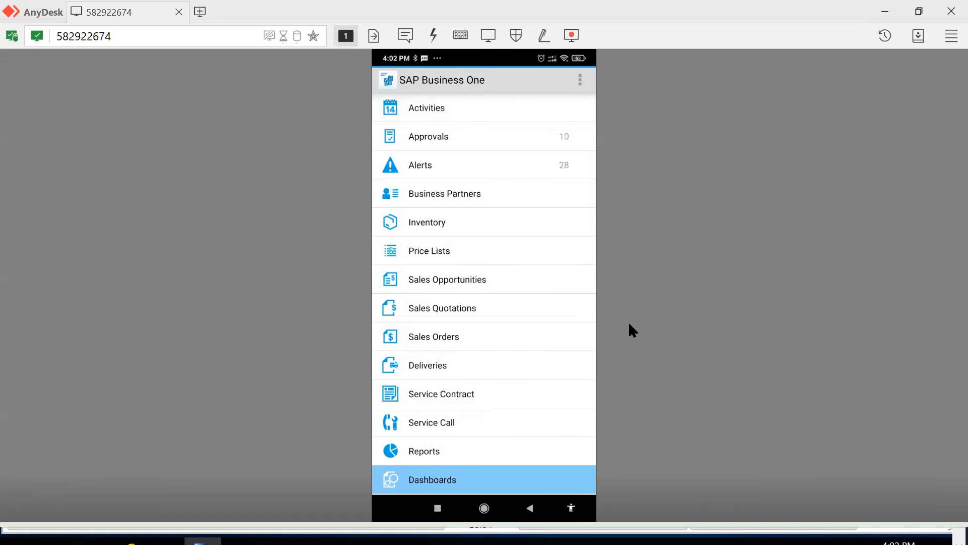
Switch back to the SAP Business One client in Remote Desktop and collapse the Sales - A/R module
{"action": "key", "text": "alt+Tab"}
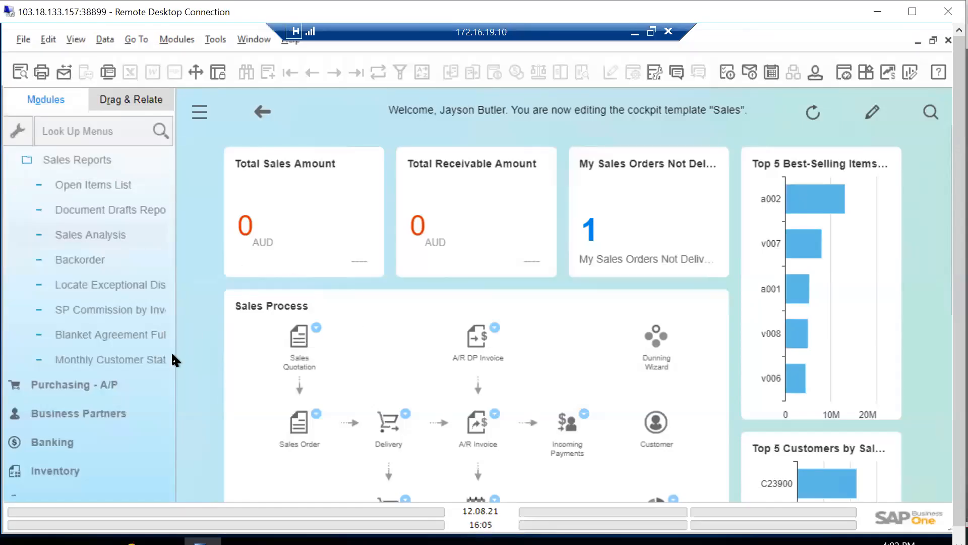
{"action": "left_click_drag", "start_coordinate": [169, 353], "coordinate": [150, 134]}
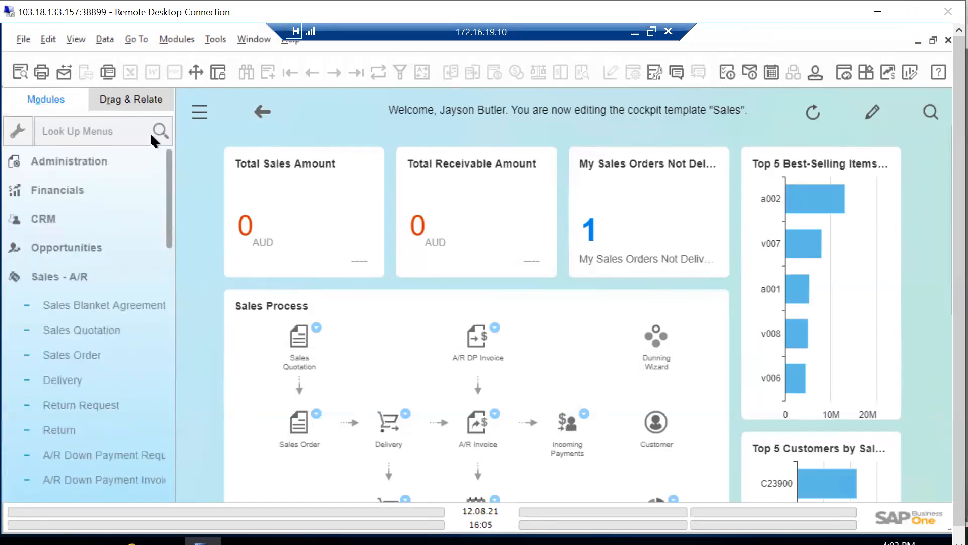
{"action": "left_click", "coordinate": [44, 279]}
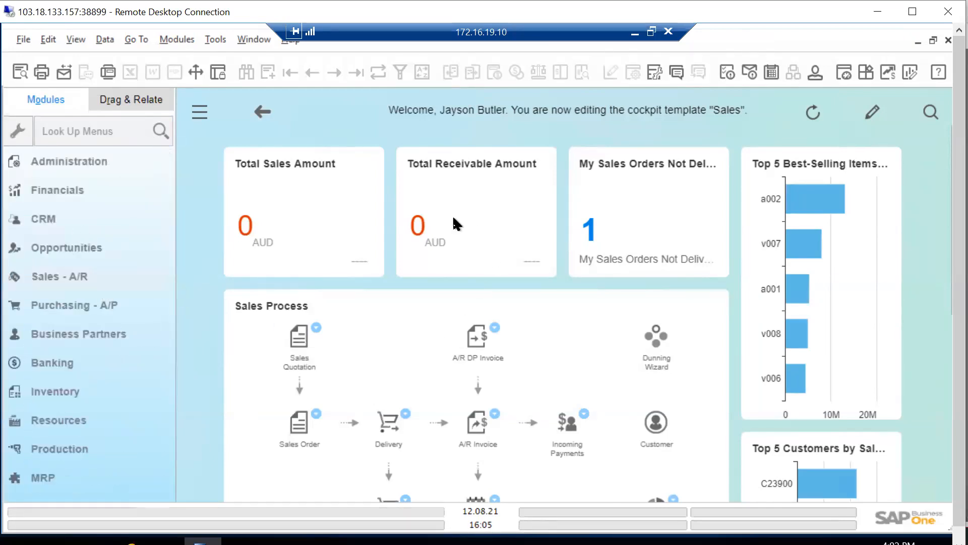